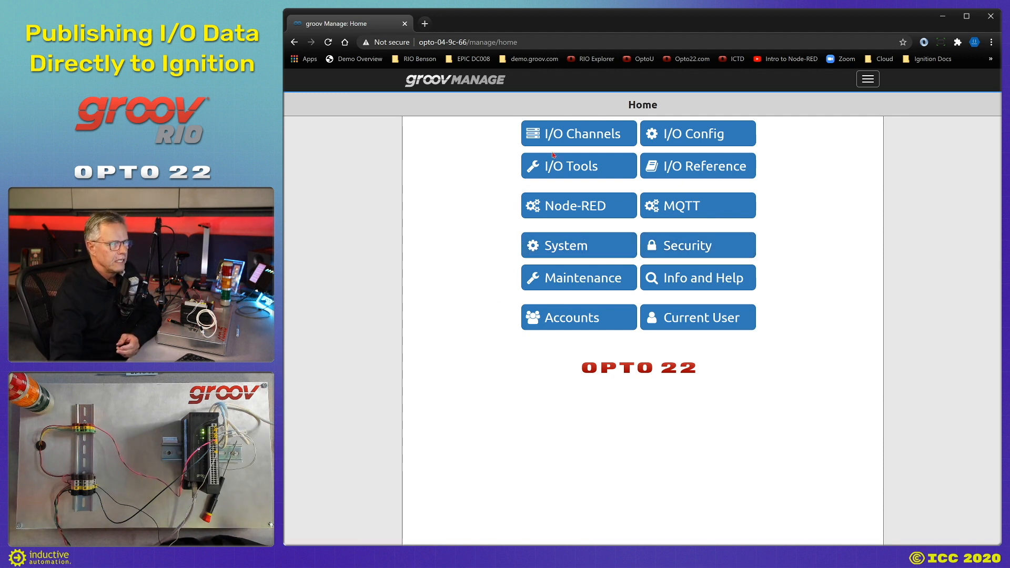
Open the I/O Channels list to see channels 0–9 and their on/off states.
left_click(572, 136)
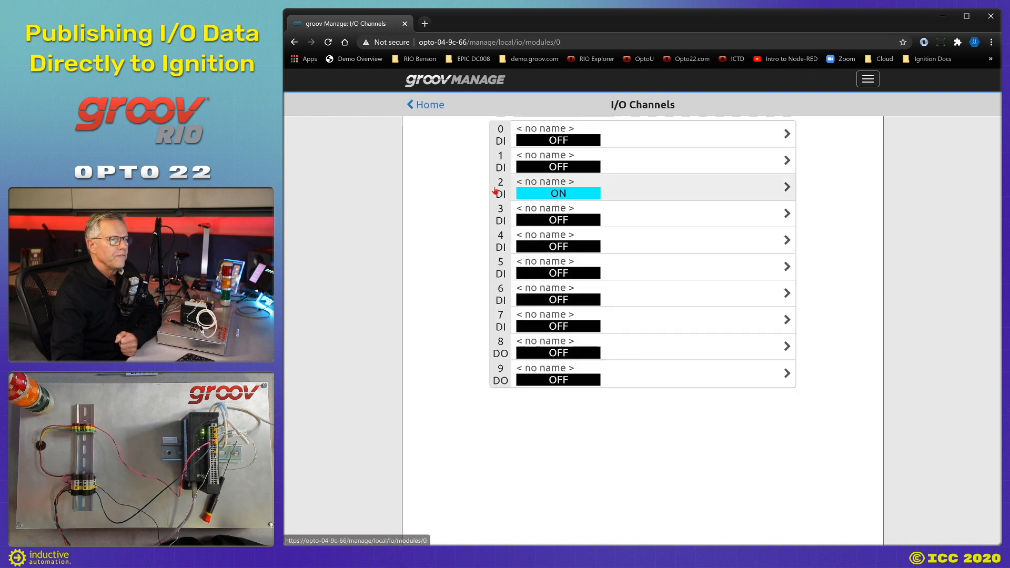
Start configuring channel 0 and name it DemoStudioTemp.
left_click(639, 144)
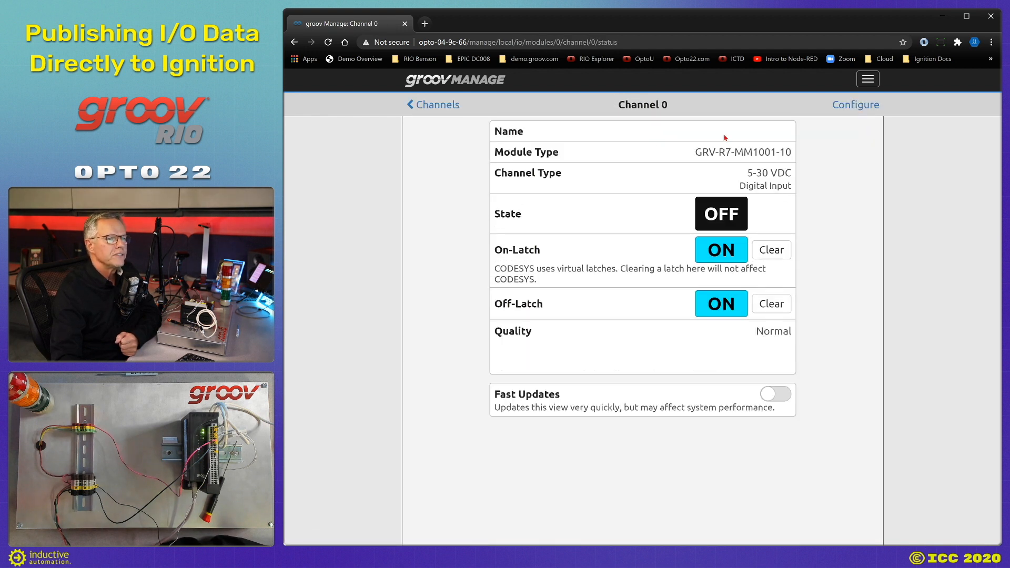
left_click(843, 107)
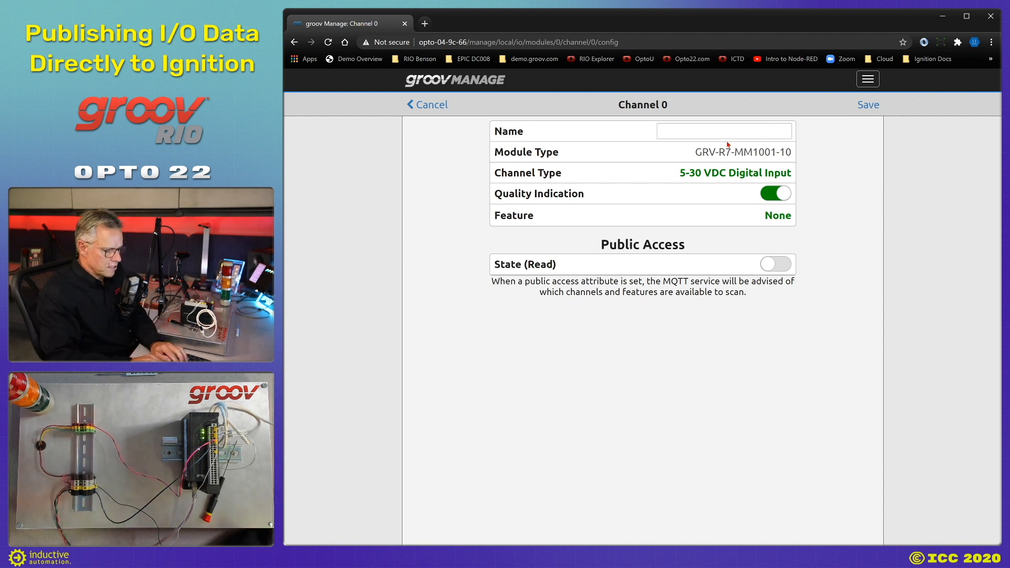
type("DemoSt")
key("BackSpace")
type("udo")
key("BackSpace")
type("ioTemp")
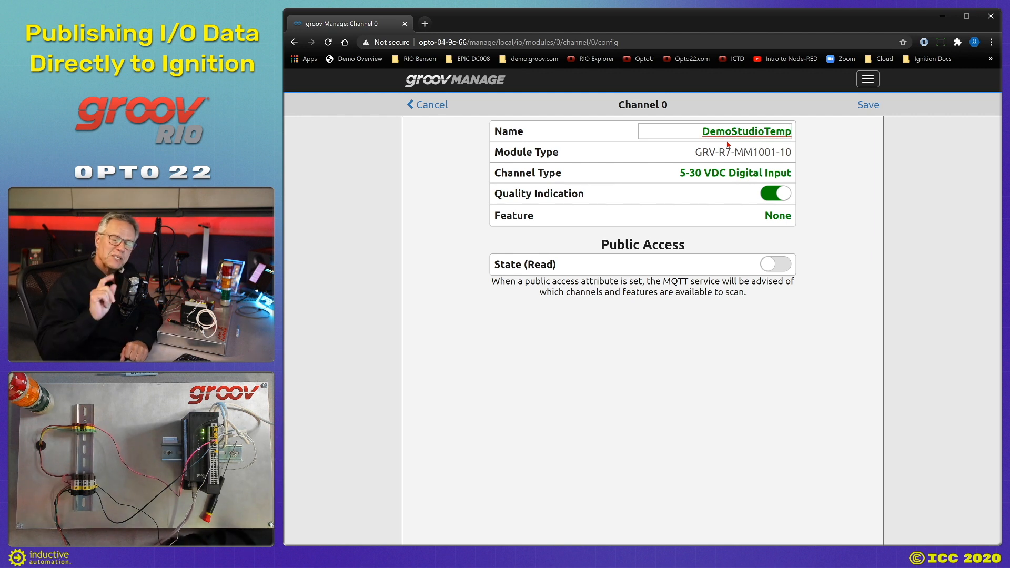
Make channel 0 an ICTD Temperature Probe with public Value (Read) access, save, and return.
left_click(702, 176)
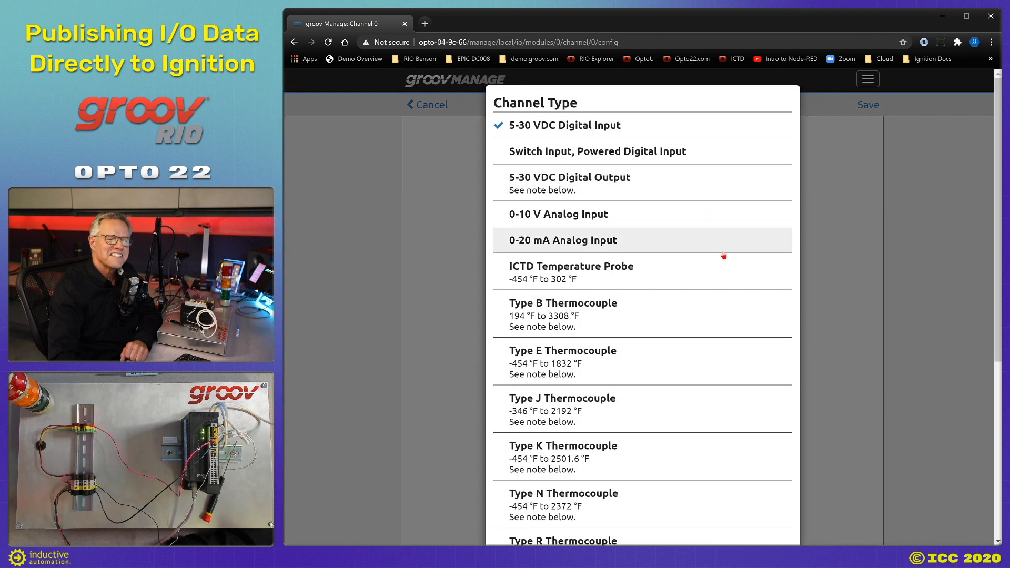
scroll(694, 261, "down", 5)
scroll(693, 264, "up", 5)
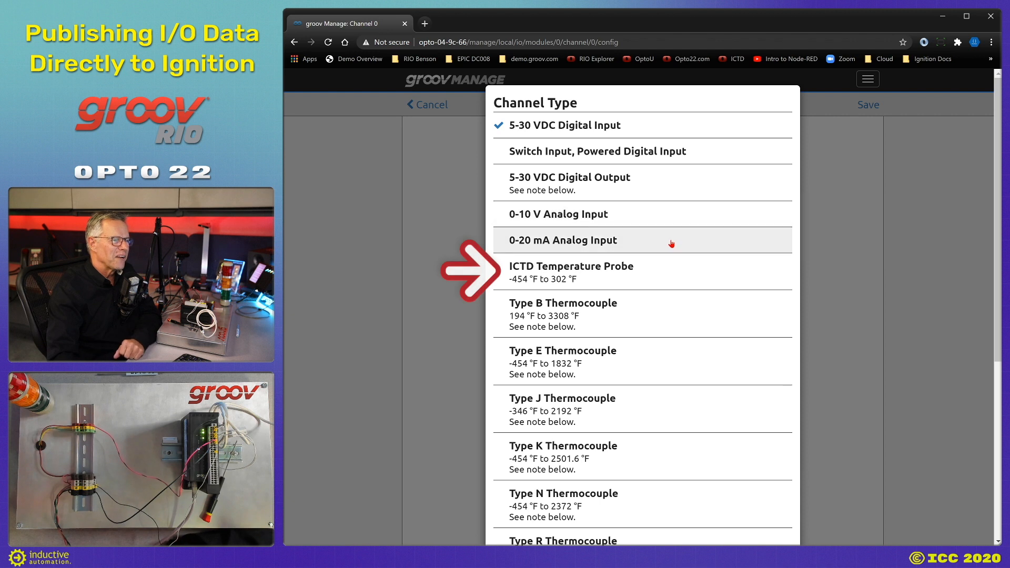
left_click(653, 273)
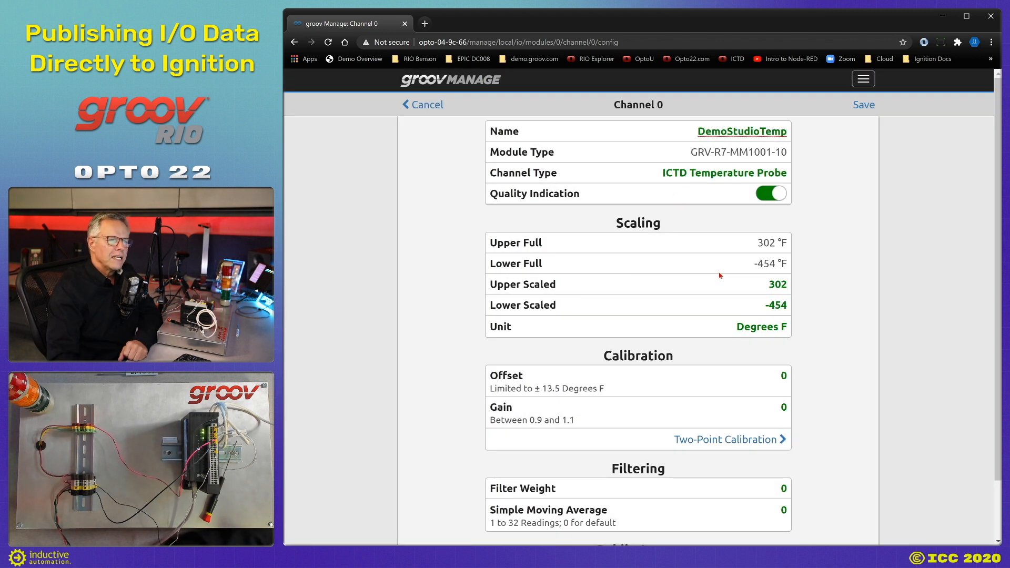
scroll(600, 255, "down", 1)
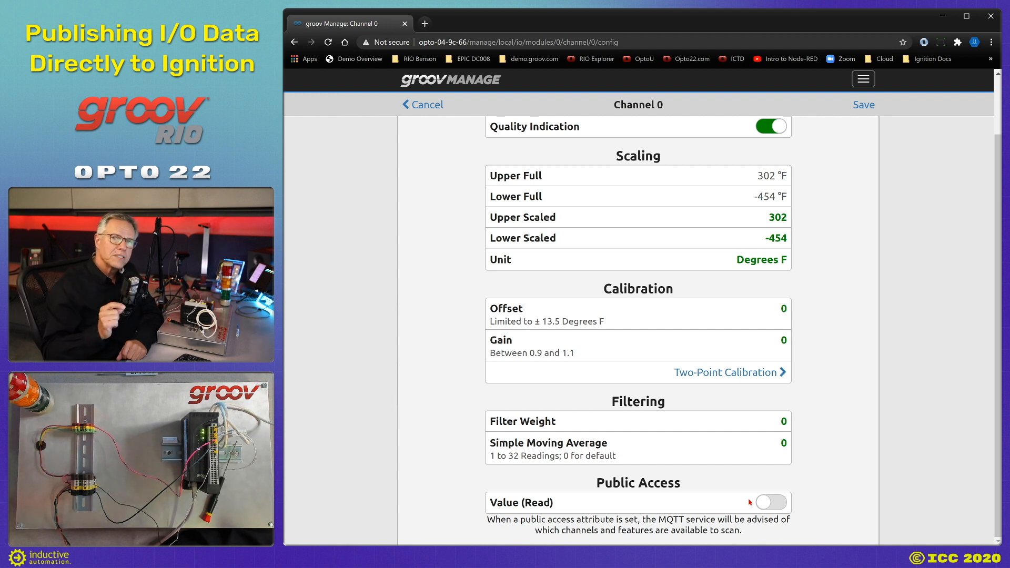
left_click(782, 508)
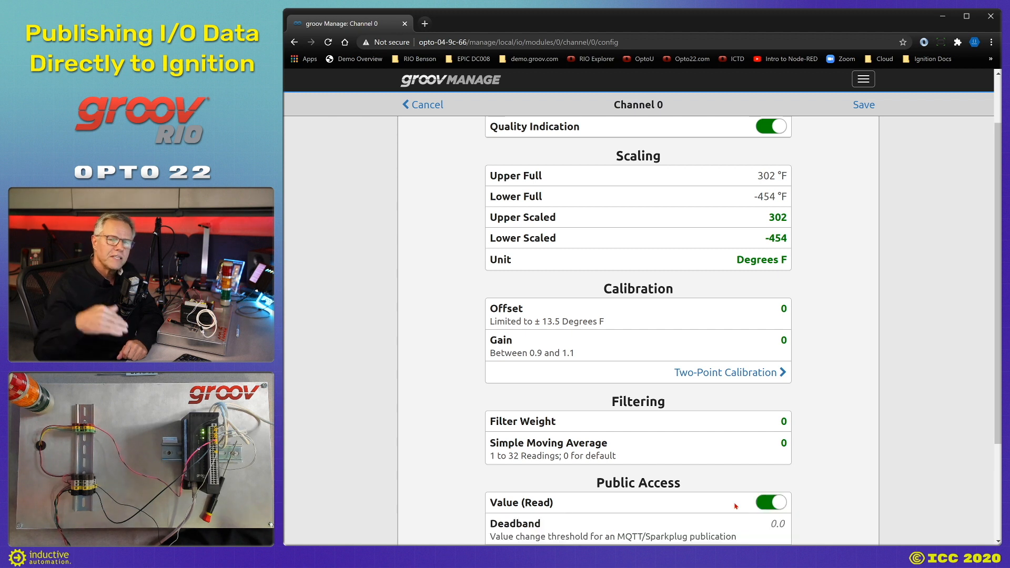
scroll(736, 506, "down", 3)
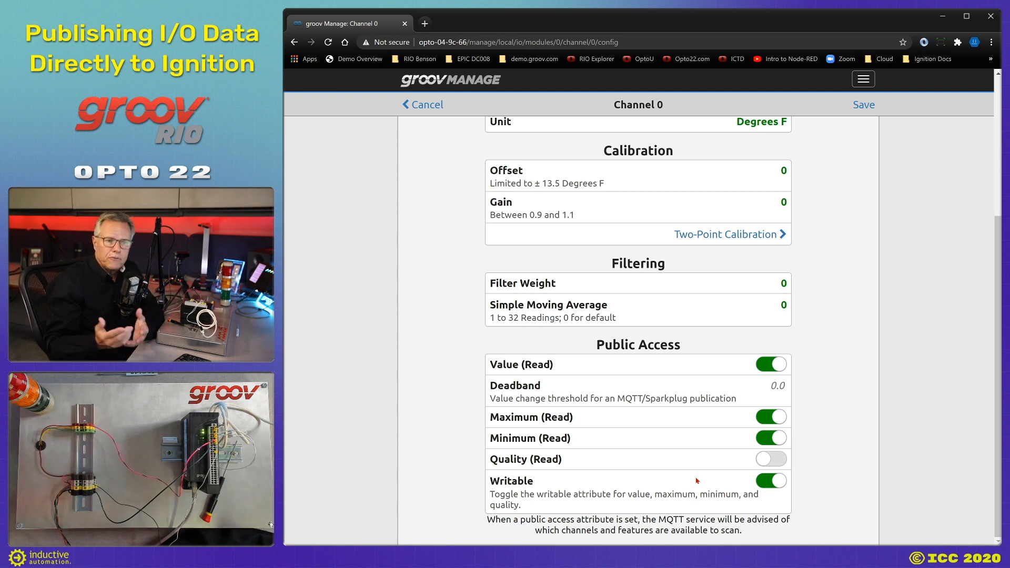
left_click(868, 112)
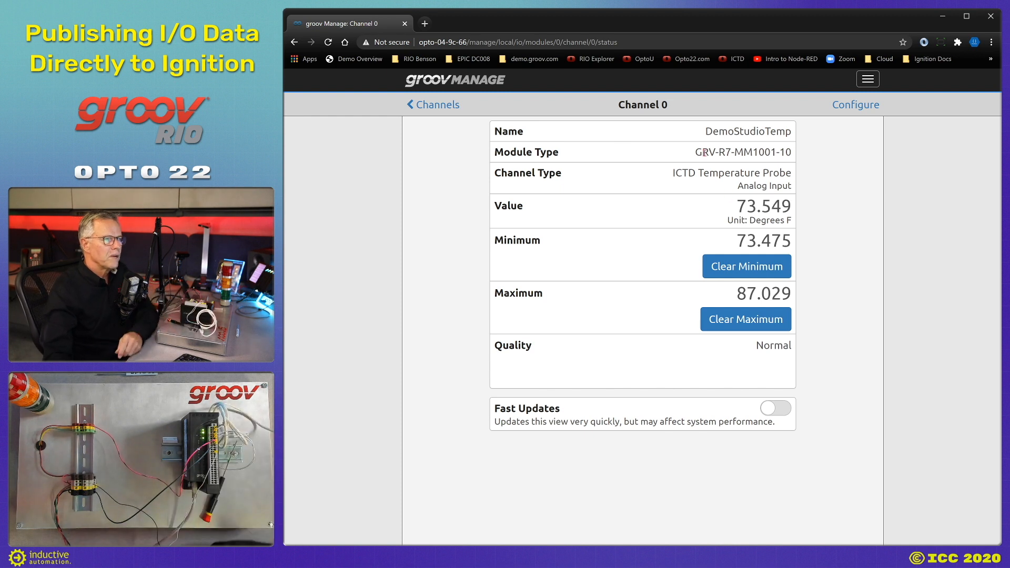
left_click(431, 105)
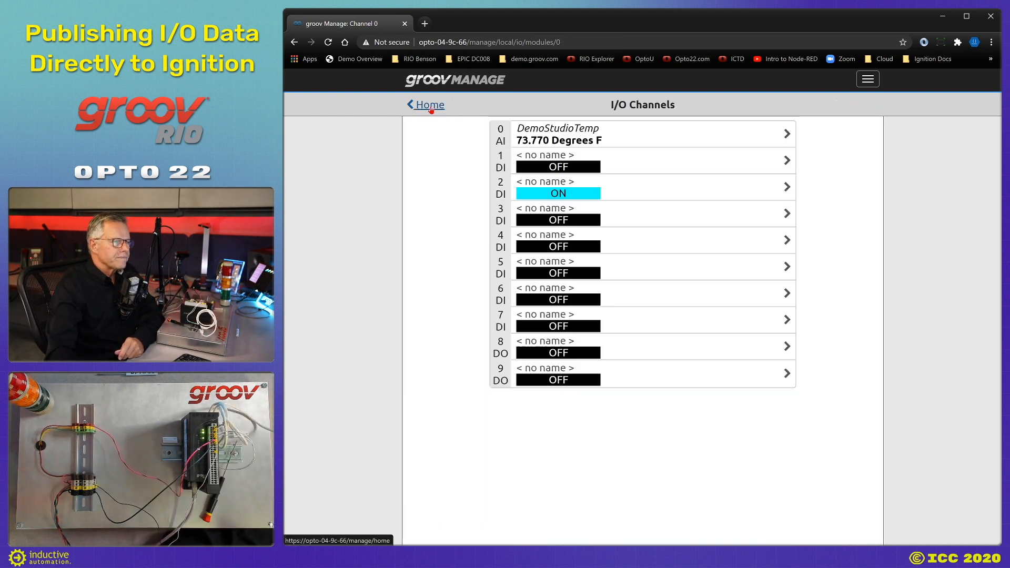
Start configuring channel 1 and name it DoorSensor.
left_click(625, 167)
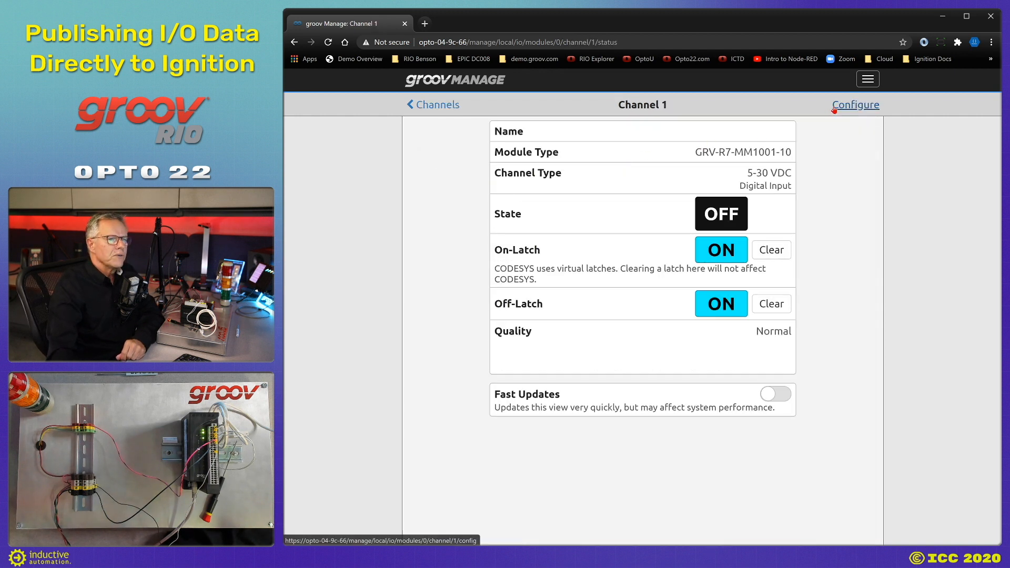
left_click(857, 105)
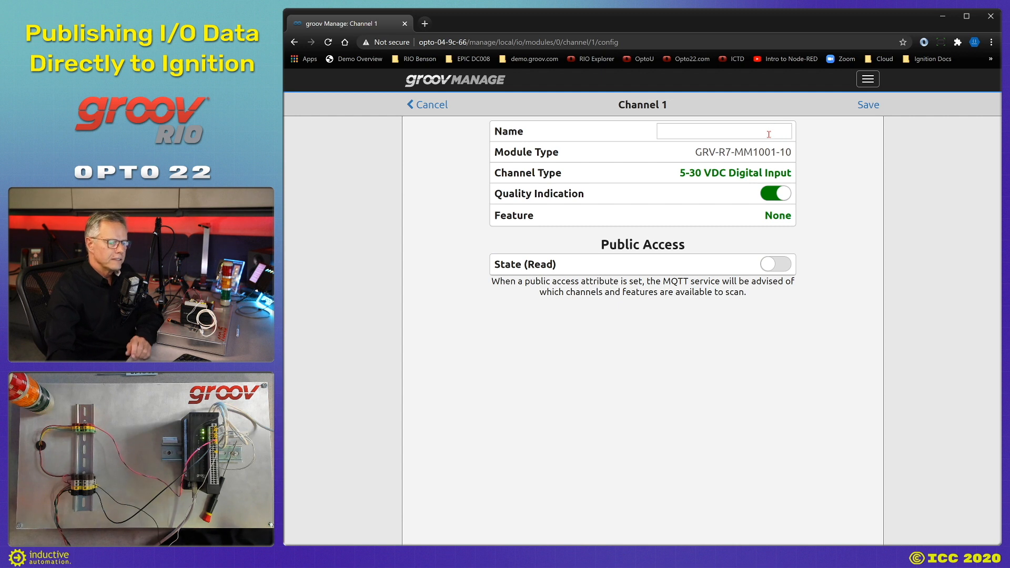
left_click(769, 134)
type("DoorSensor")
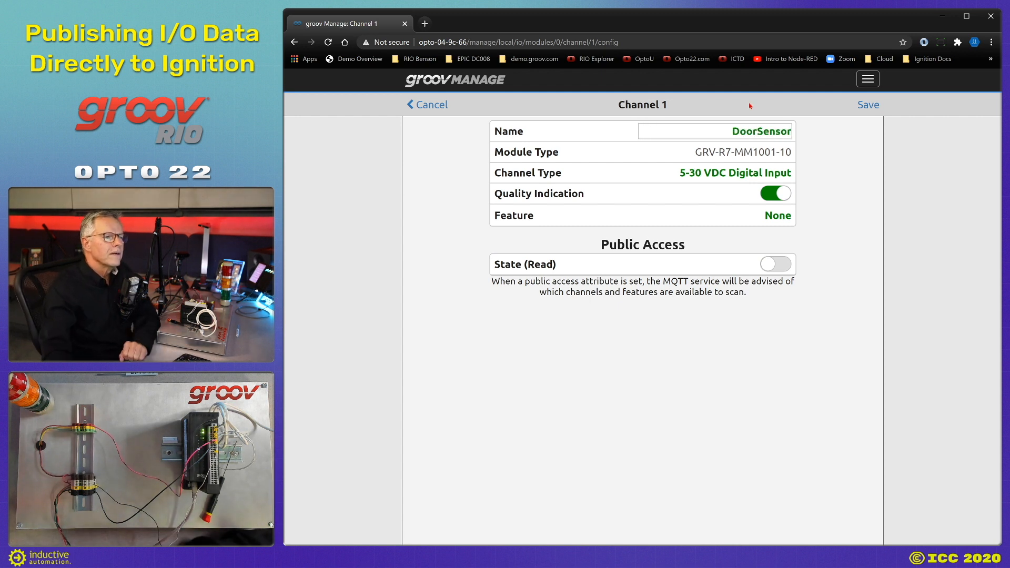
Make it a powered switch input with public State read and Counter feature, then save.
left_click(732, 178)
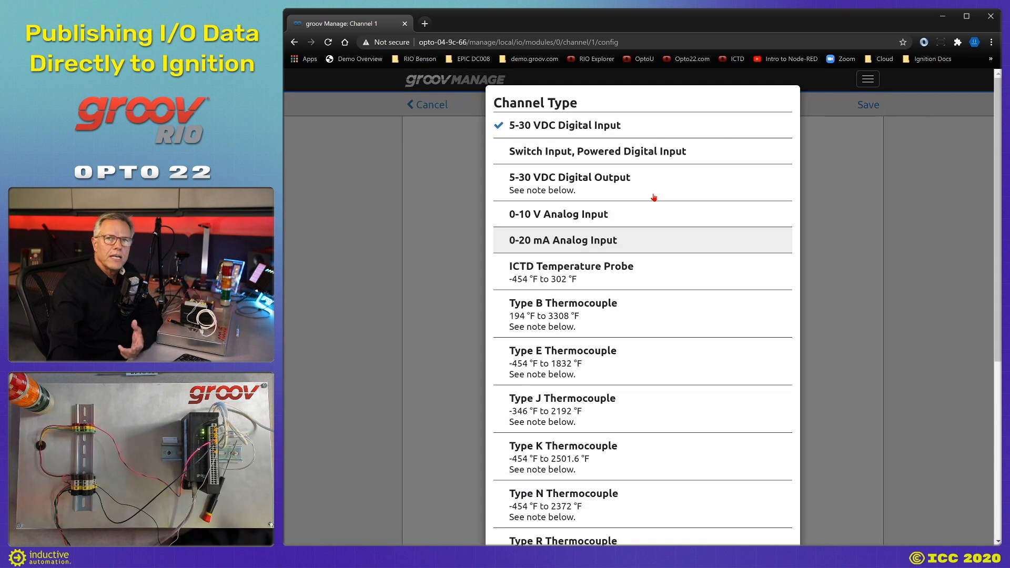
left_click(620, 156)
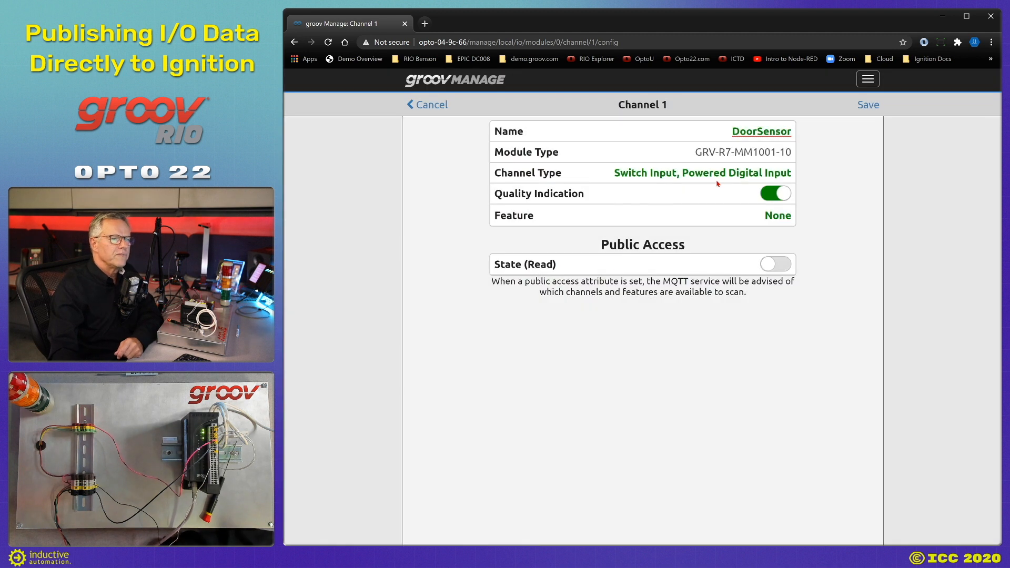
left_click(772, 266)
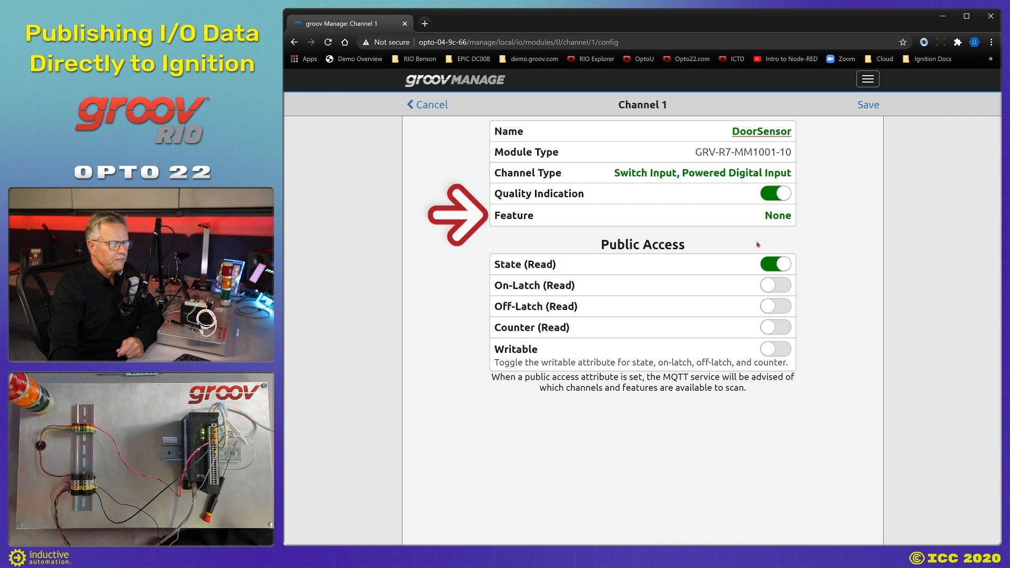
left_click(779, 217)
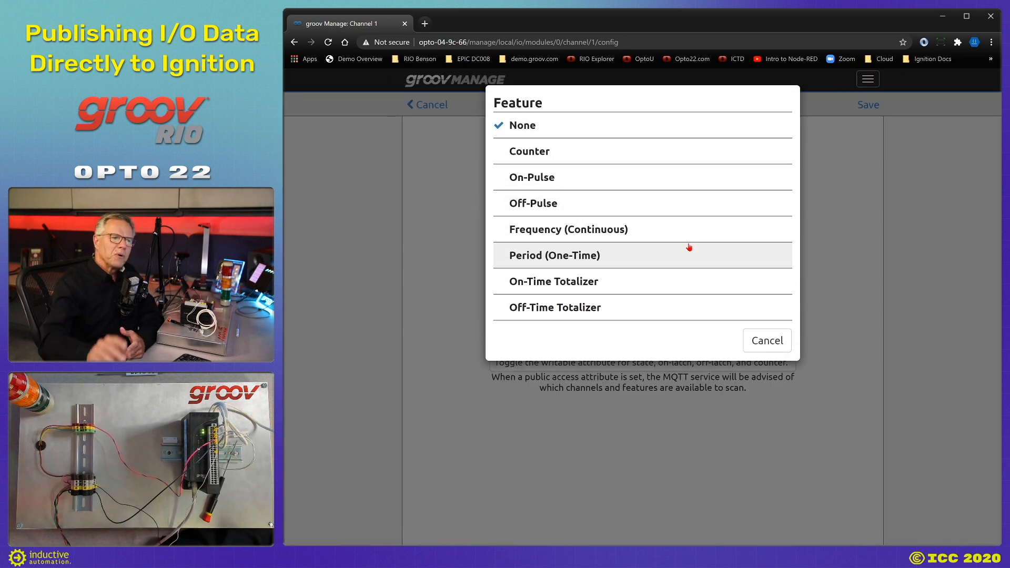
left_click(541, 153)
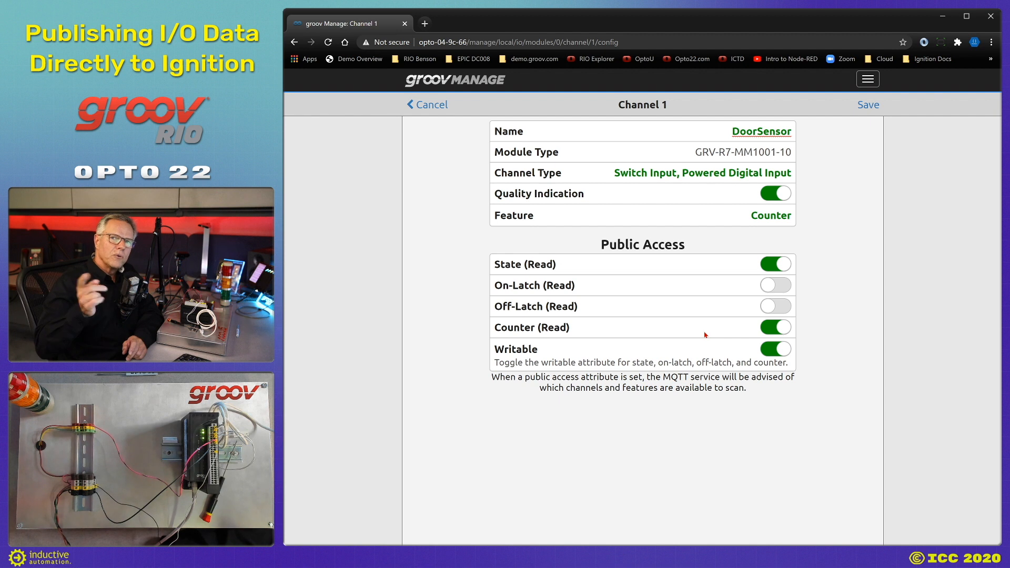
left_click(863, 108)
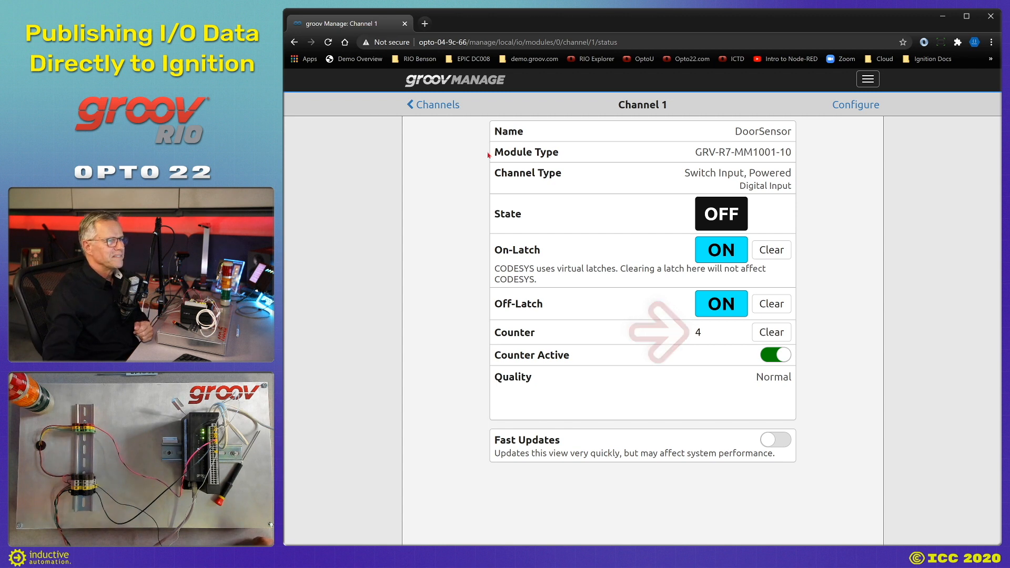
left_click(436, 105)
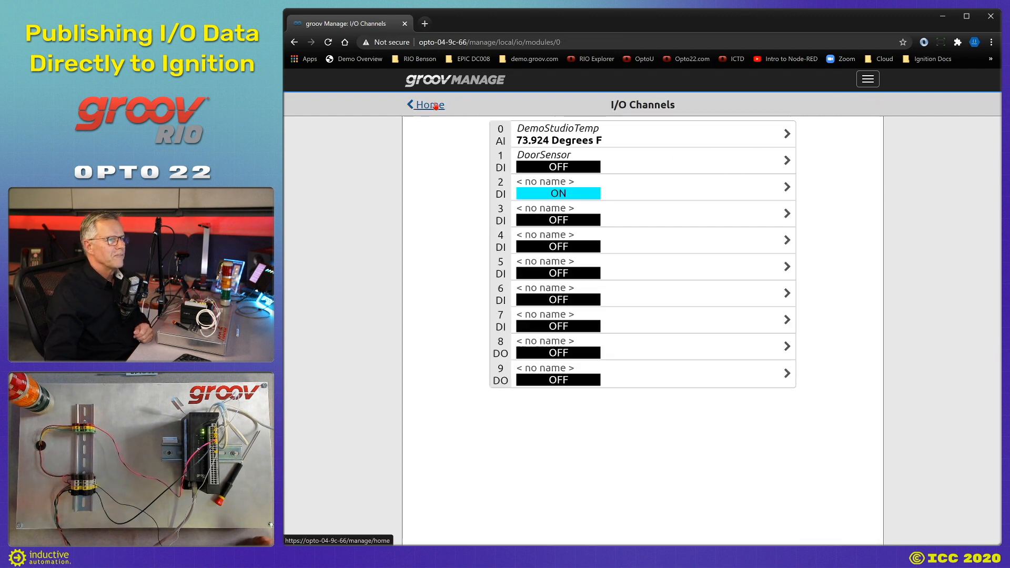
Save channel 2 as Redstacklight, a digital output with publicly readable state.
left_click(618, 193)
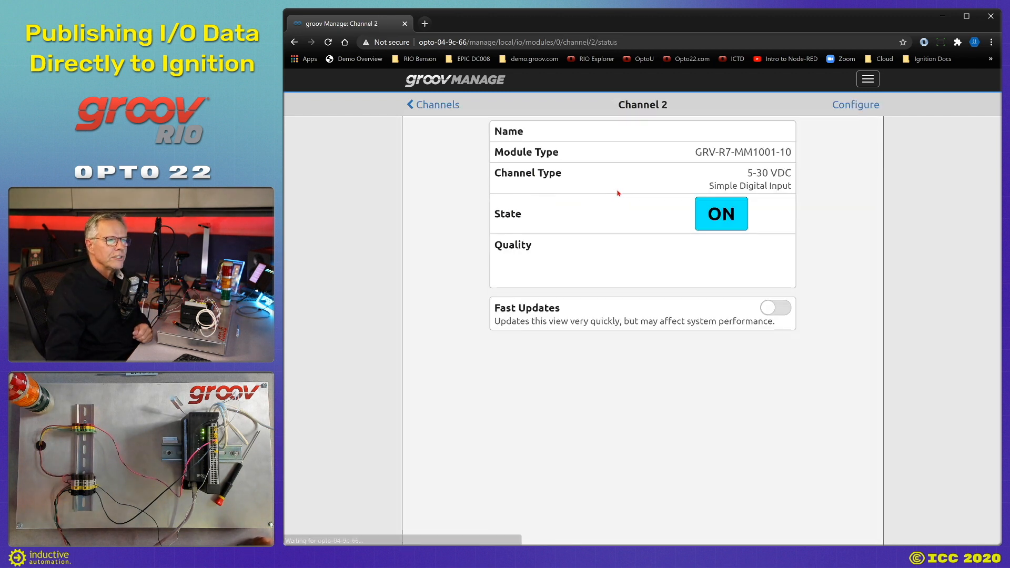
left_click(856, 105)
left_click(755, 130)
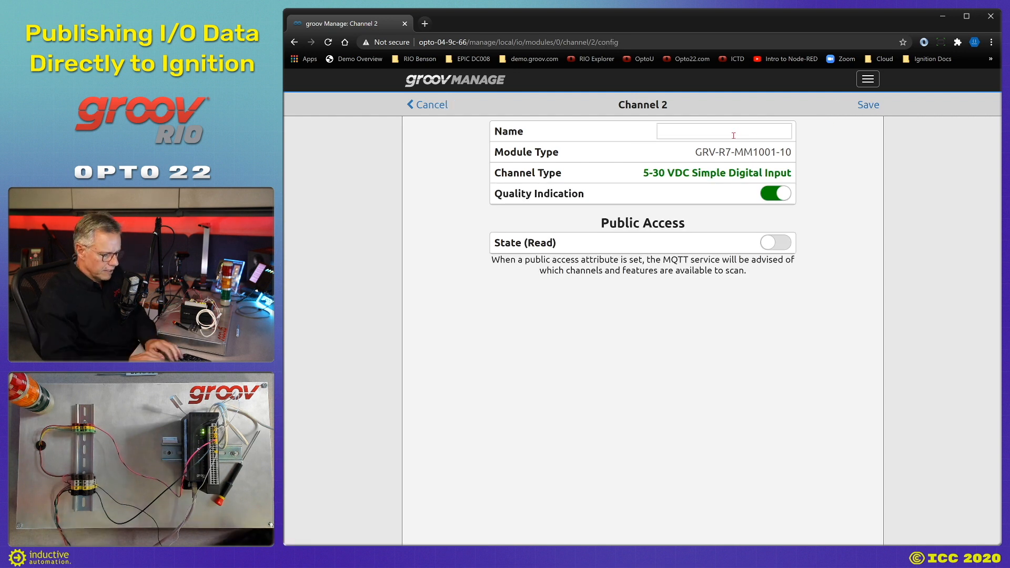
type("Red")
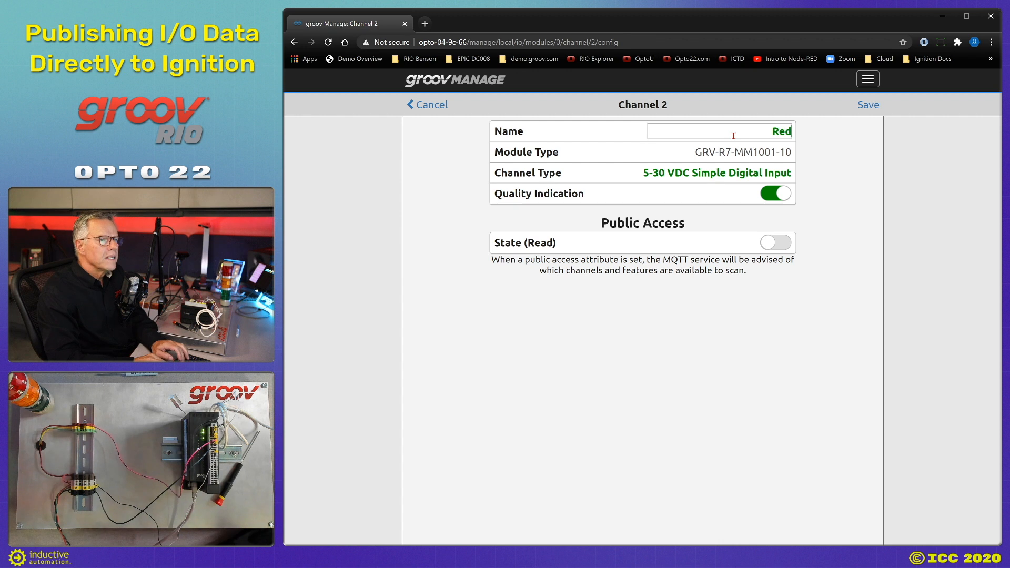
type("sta")
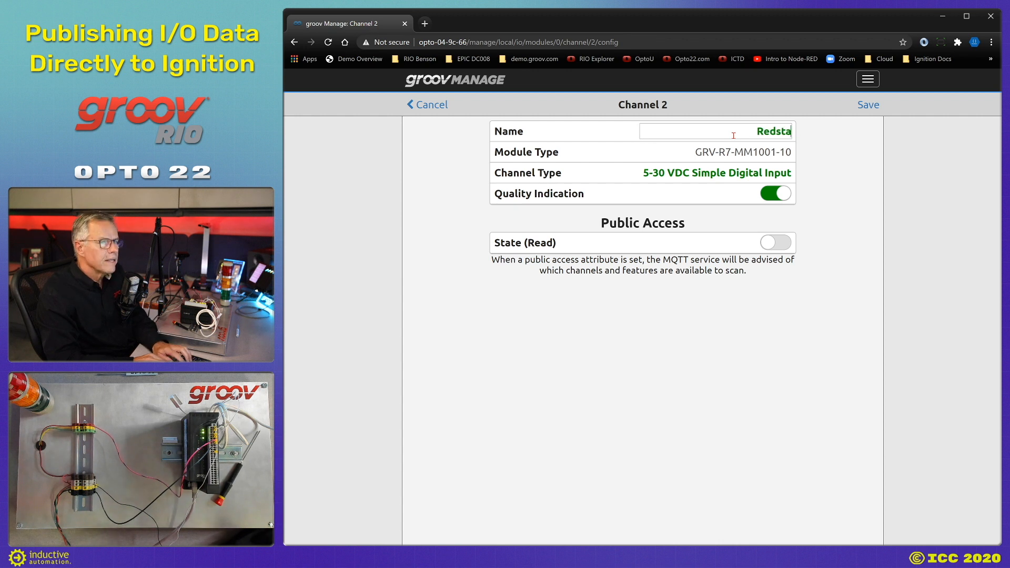
type("cklight")
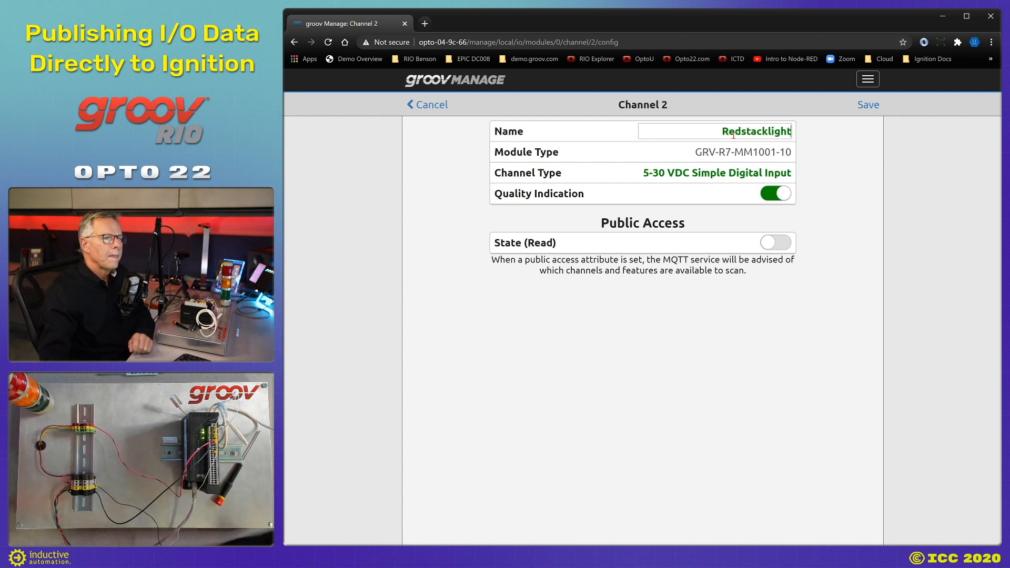
left_click(709, 175)
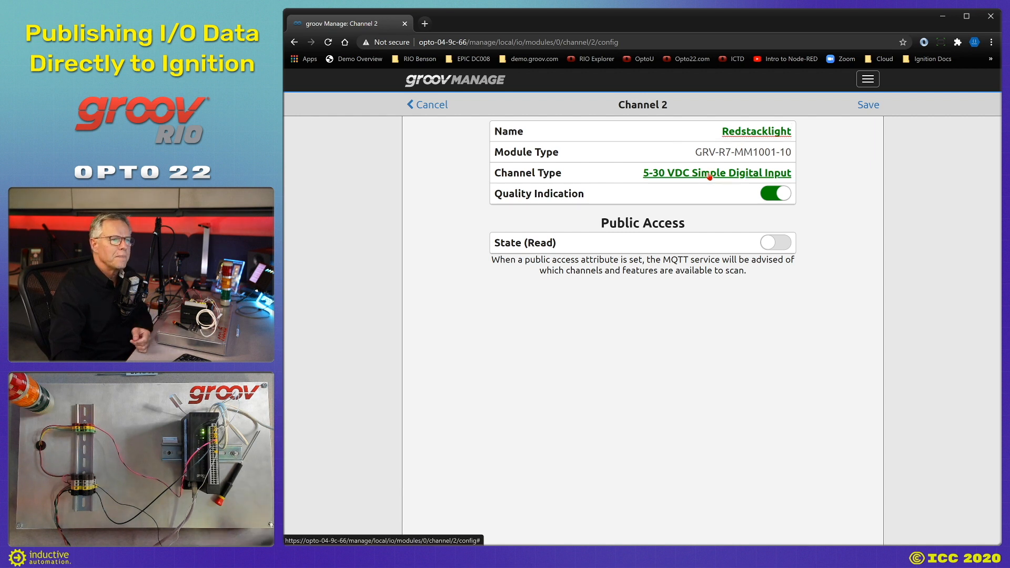
left_click(576, 181)
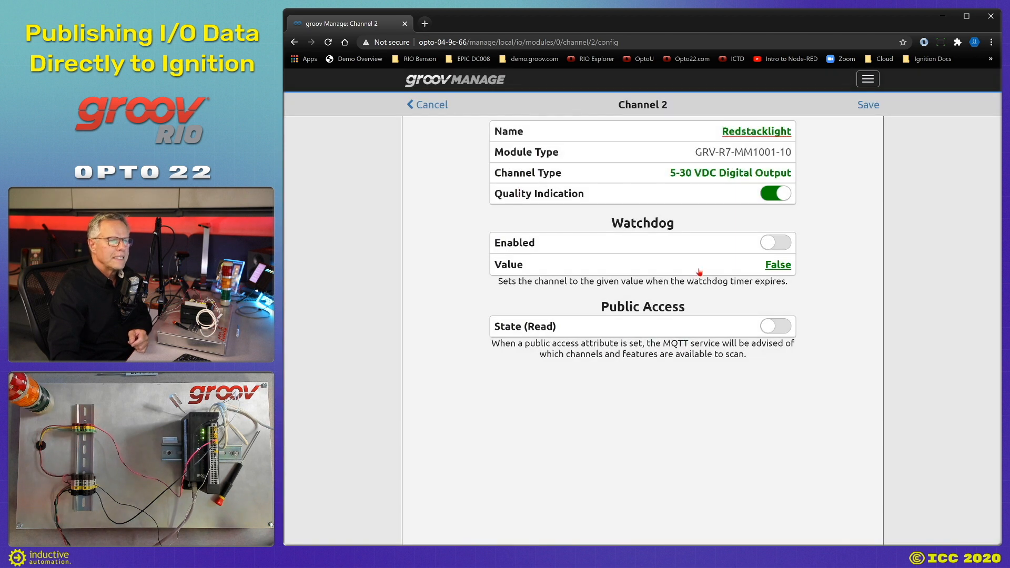
left_click(769, 328)
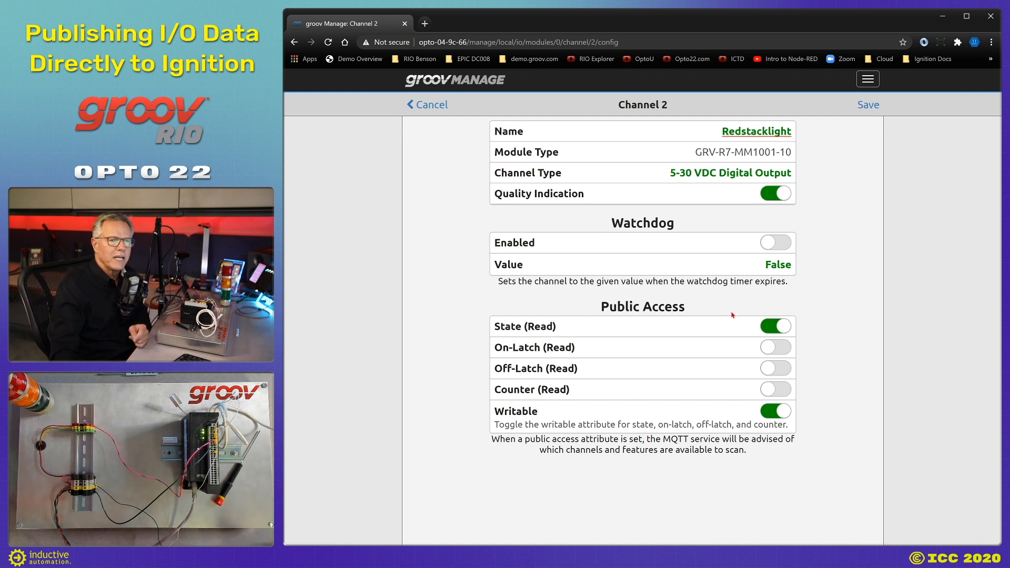
left_click(868, 105)
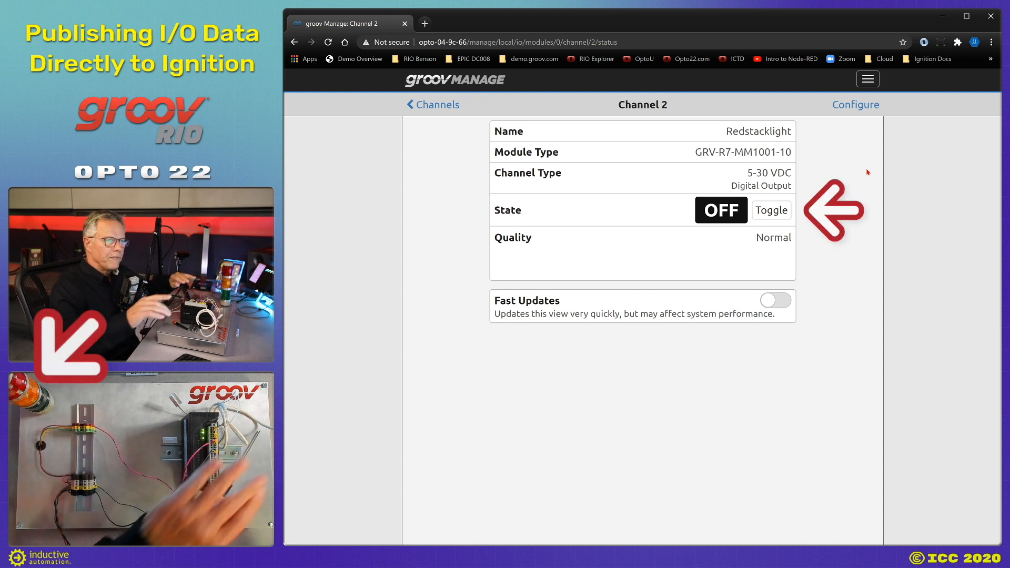
Toggle the Redstacklight output on, then off, and return to the channel list.
left_click(774, 211)
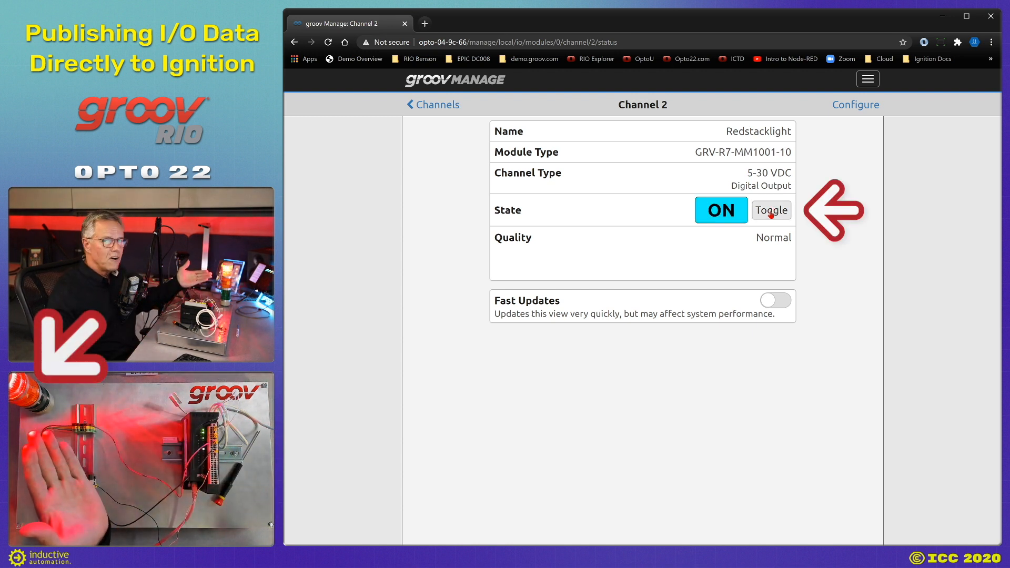
left_click(771, 220)
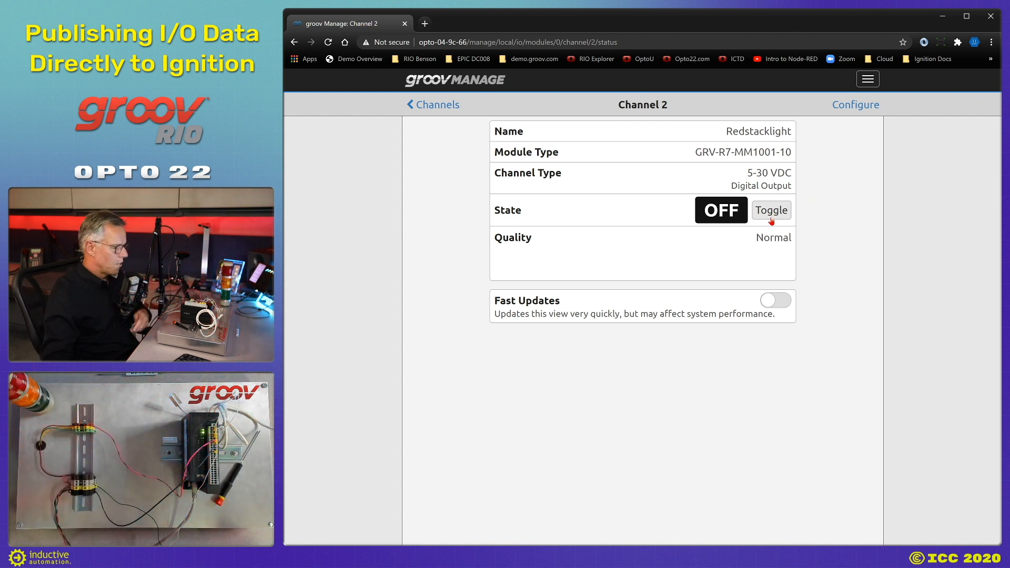
left_click(444, 103)
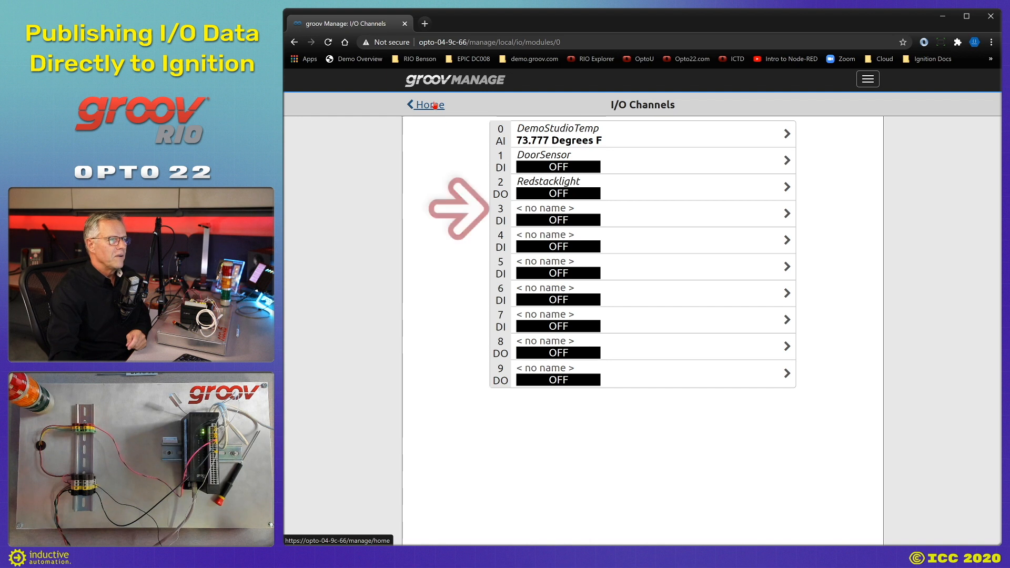
Name channel 3 LevelRatTankLevel and make it a 0-20 mA Analog Input.
left_click(689, 205)
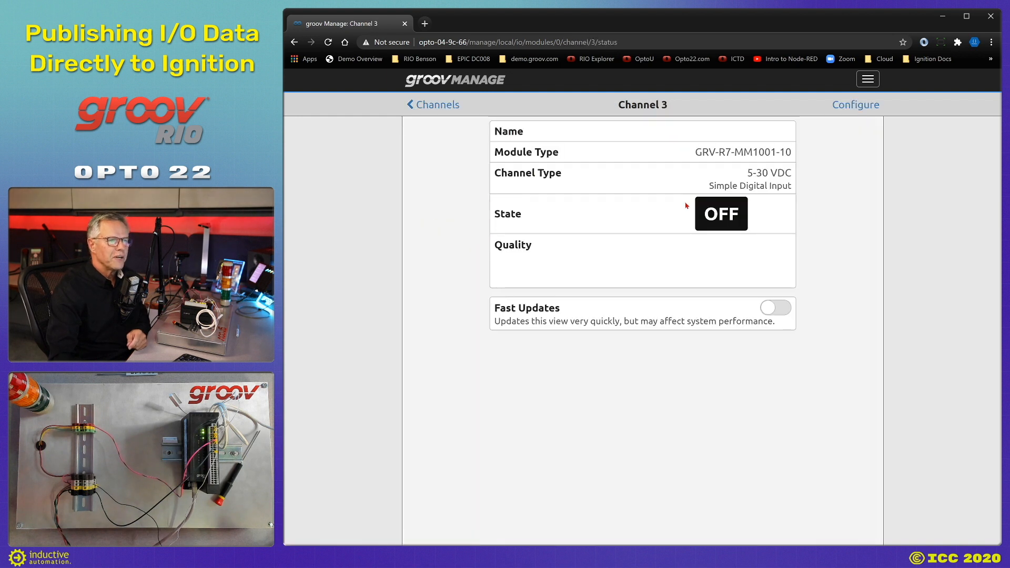
left_click(863, 105)
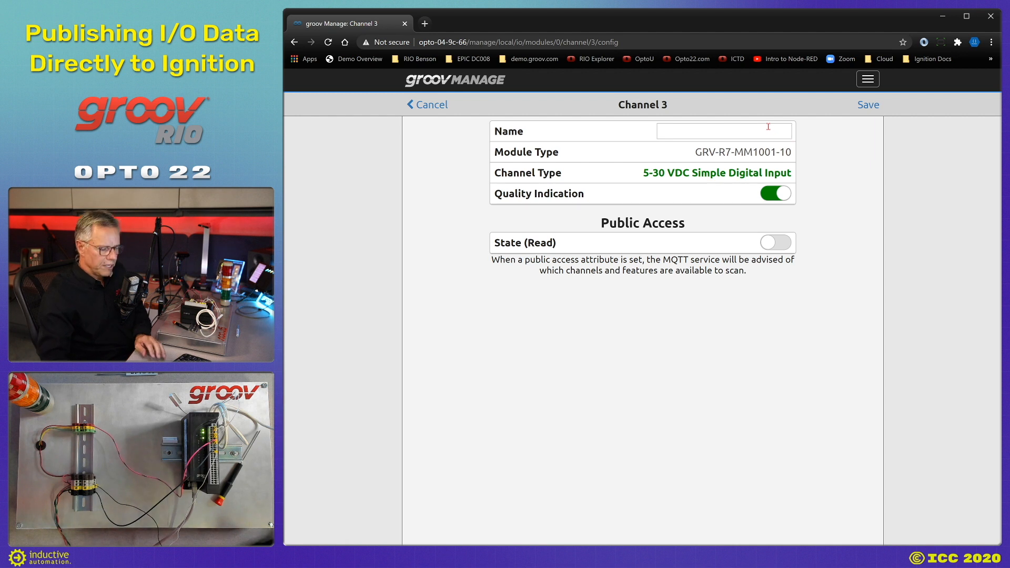
type("LevelRat")
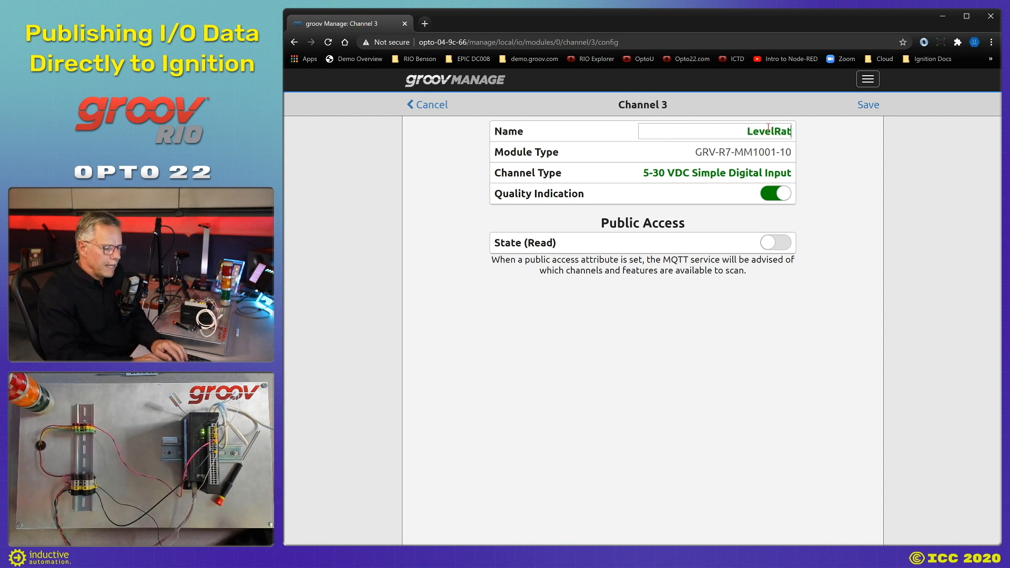
type("Ta")
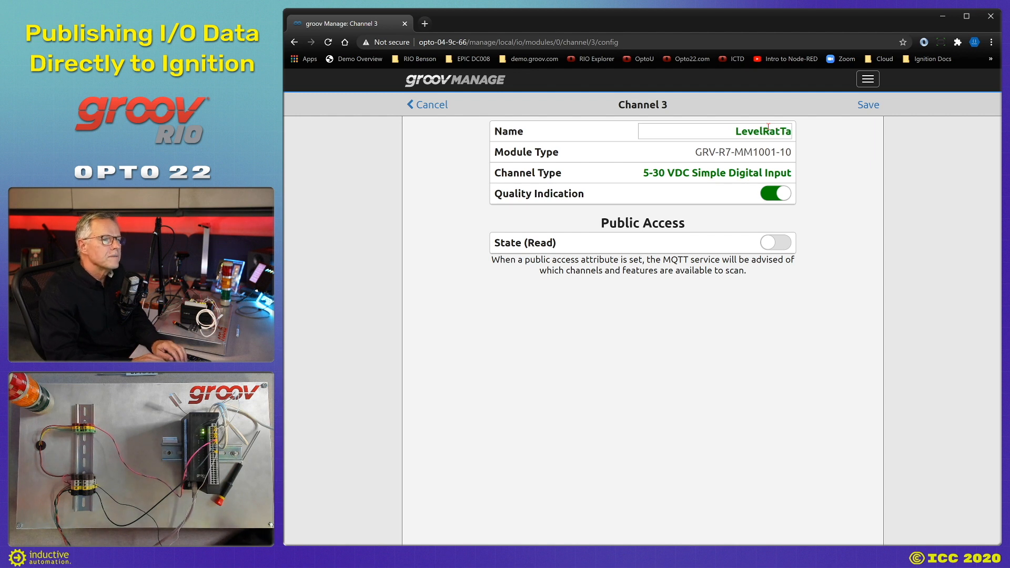
type("nkLevel")
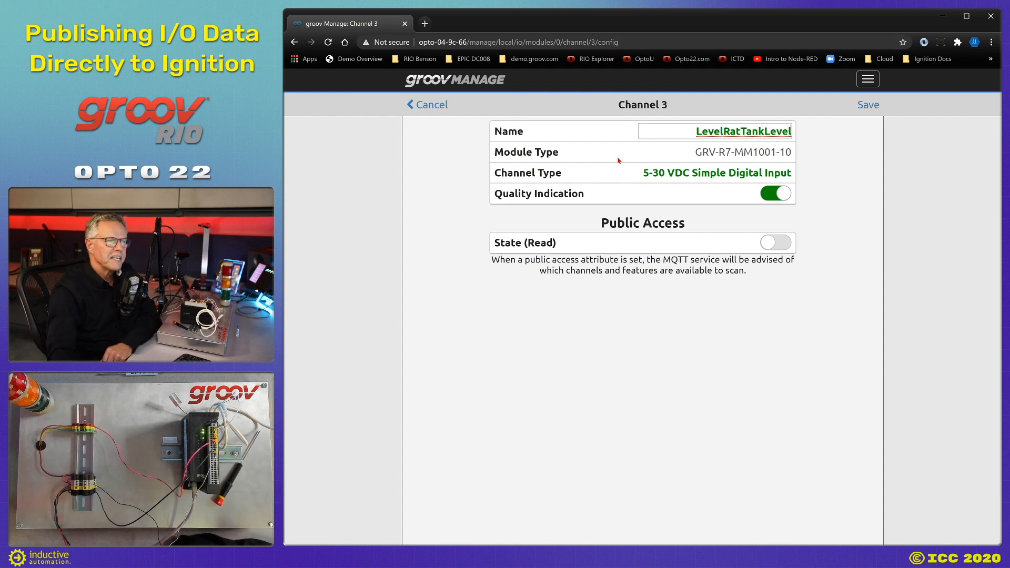
left_click(722, 180)
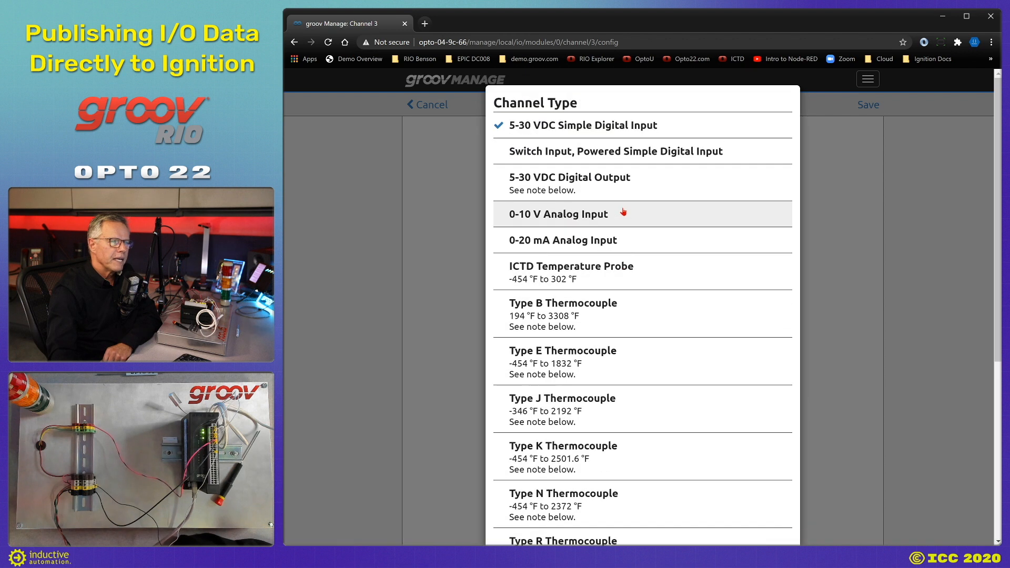
left_click(540, 246)
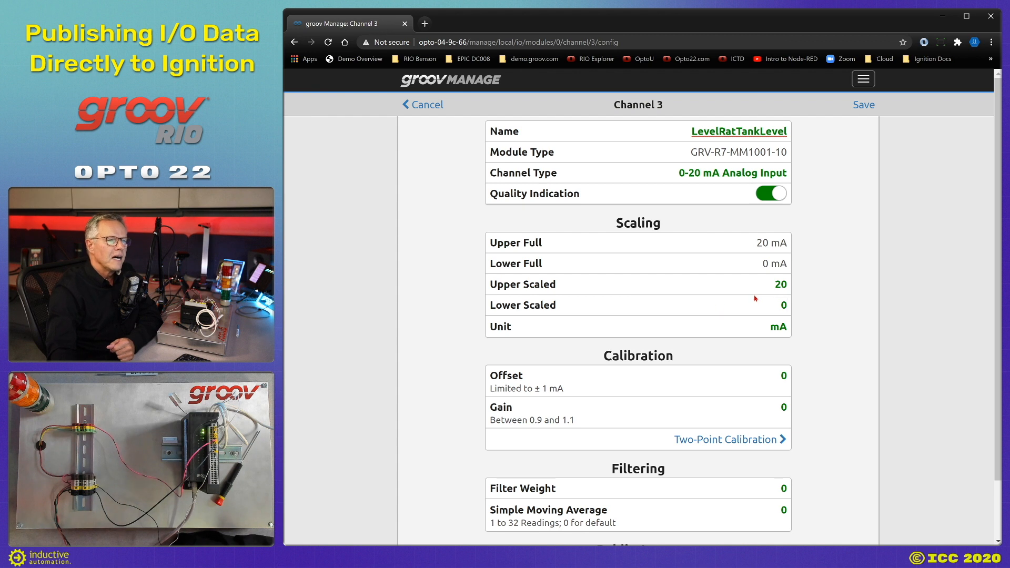
Scale channel 3 from -1.25 to 5 with Feet as the unit.
double_click(782, 285)
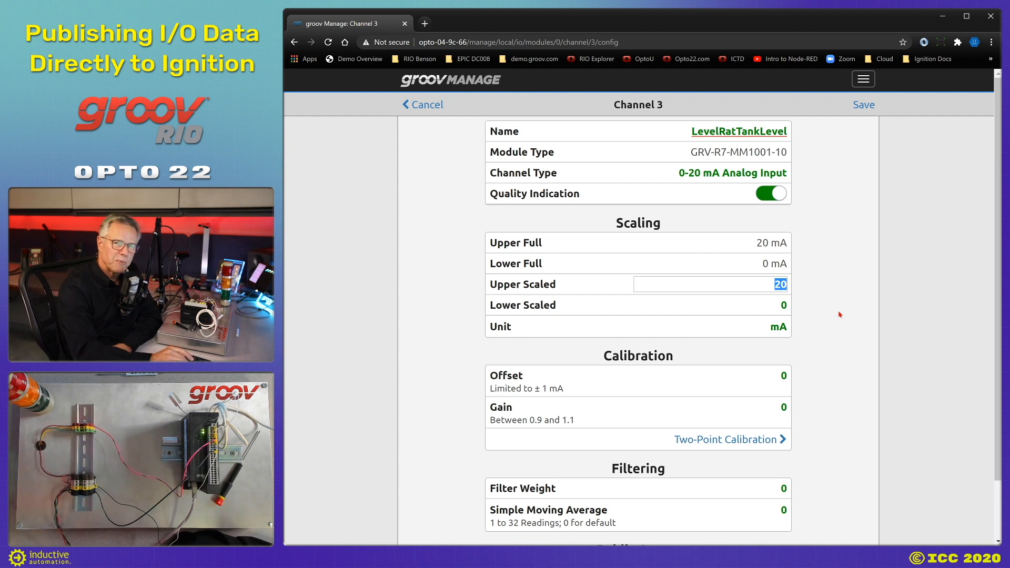
type("5")
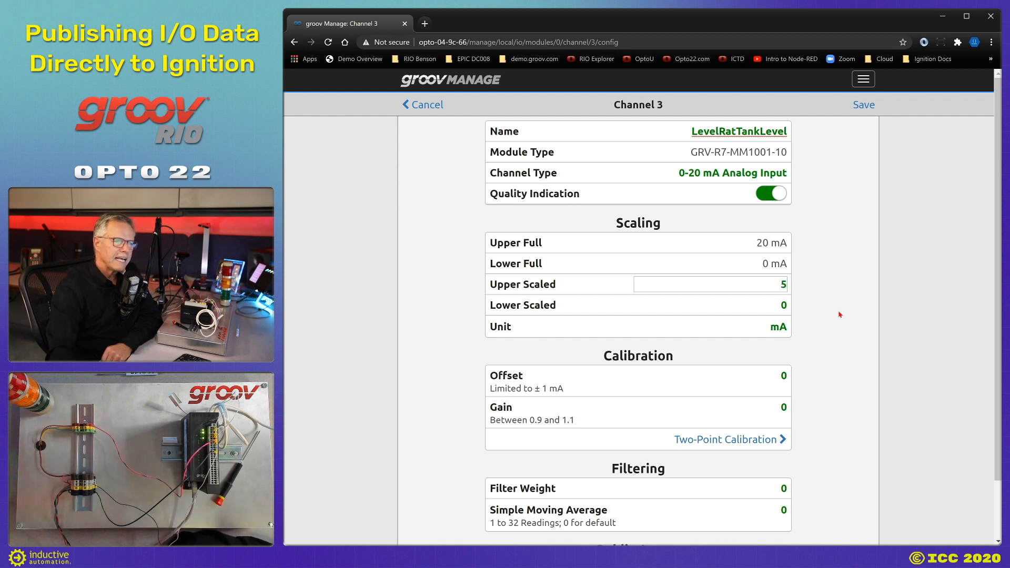
left_click(661, 309)
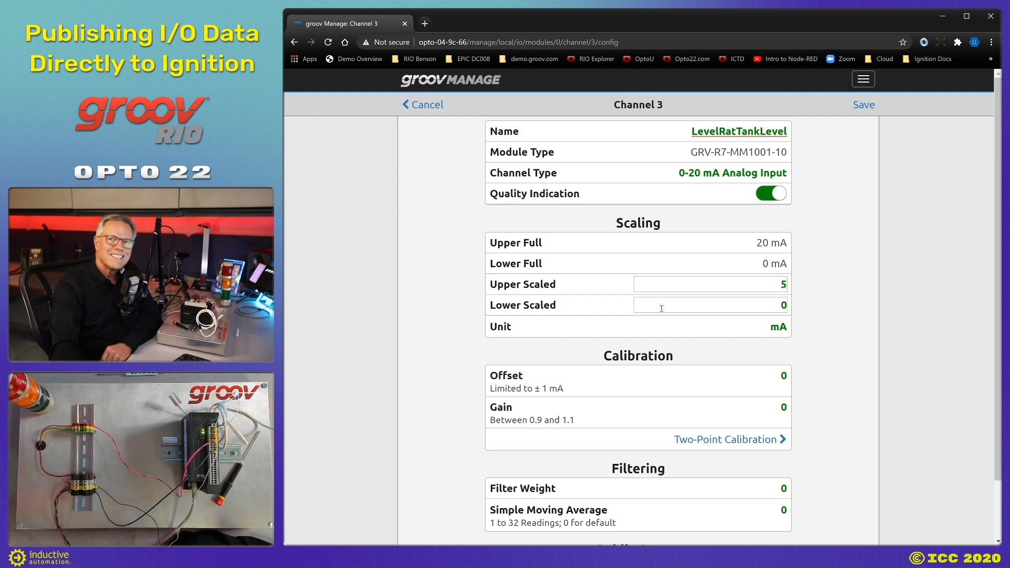
double_click(775, 322)
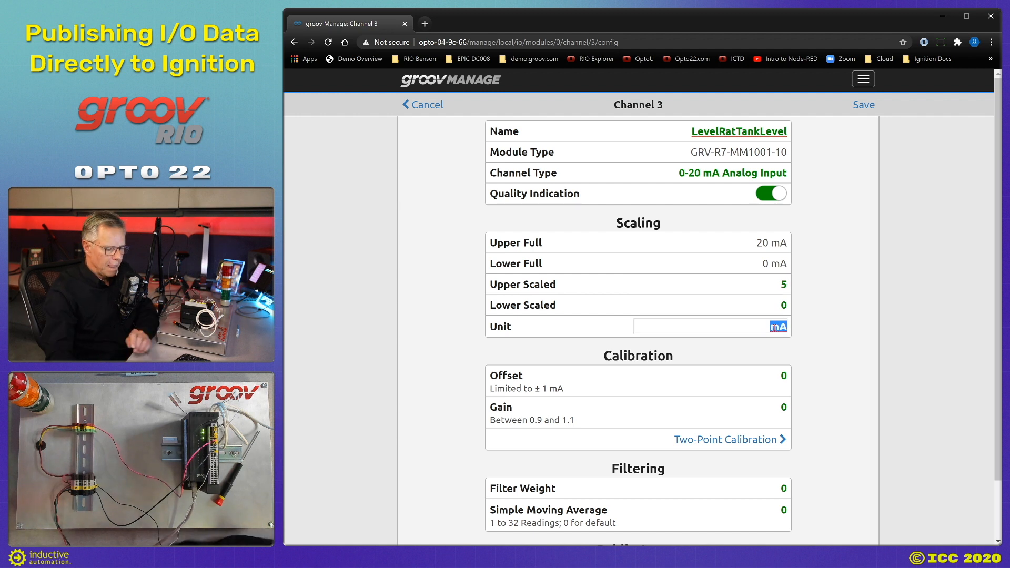
type("Feet")
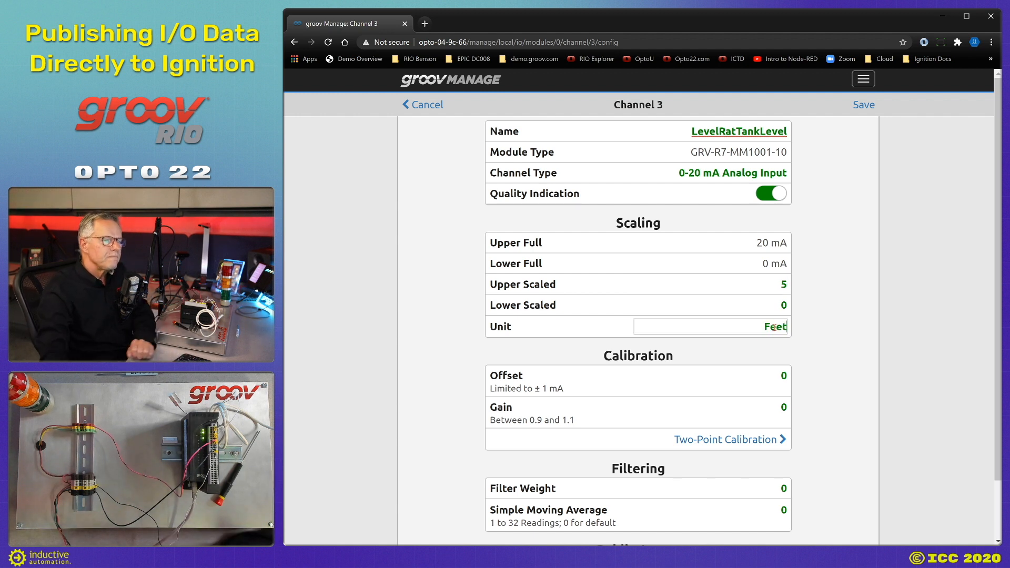
scroll(767, 356, "down", 1)
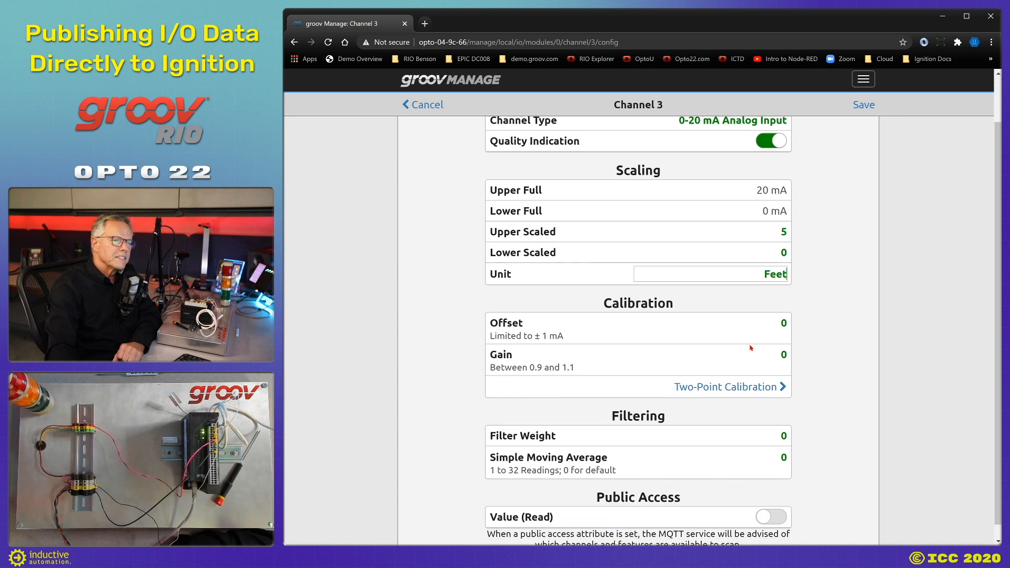
left_click(760, 249)
left_click_drag(760, 249, 796, 253)
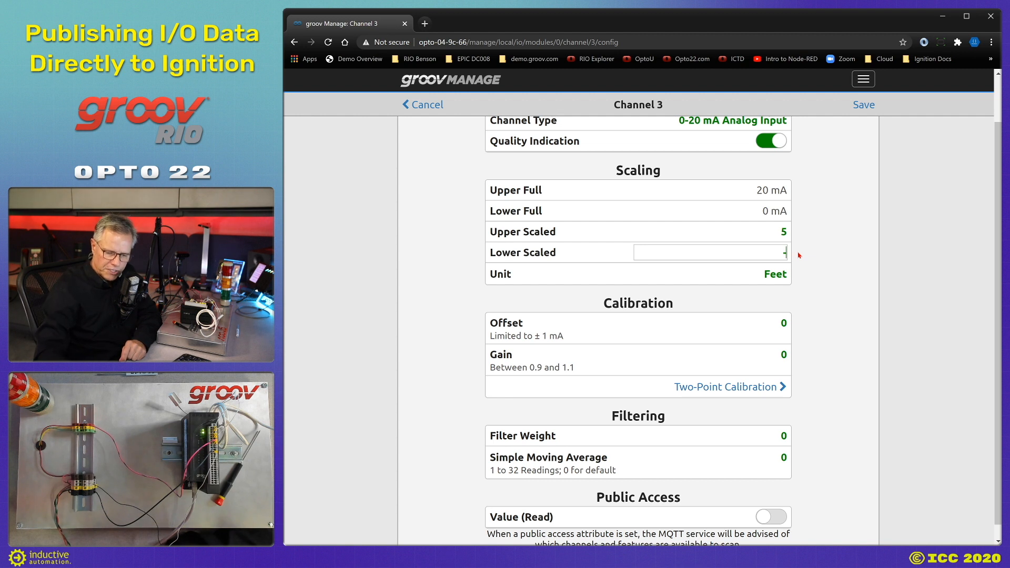
type("-1.25")
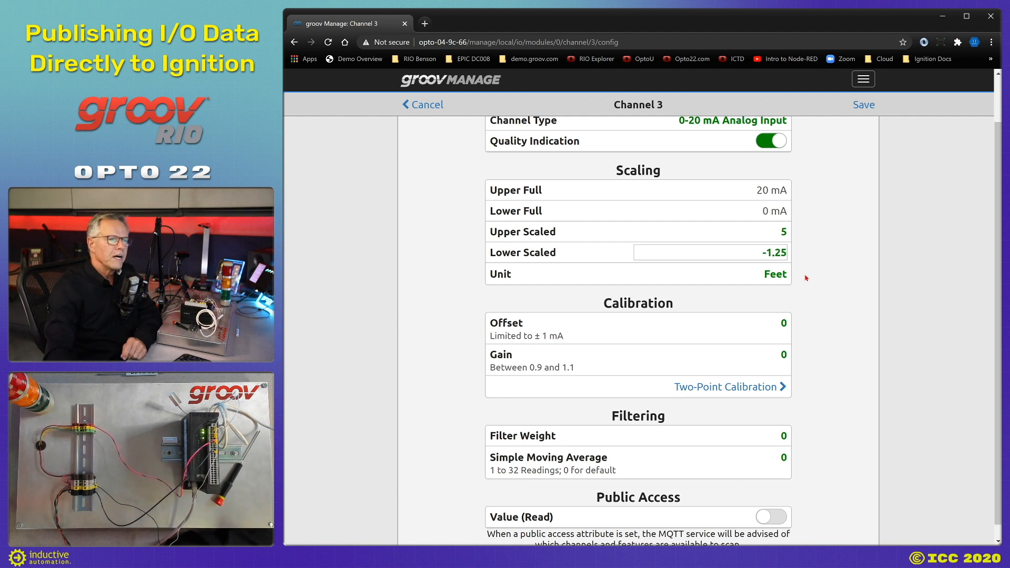
Publish channel 3's value and maximum, set Deadband to .1, and save.
scroll(793, 303, "down", 1)
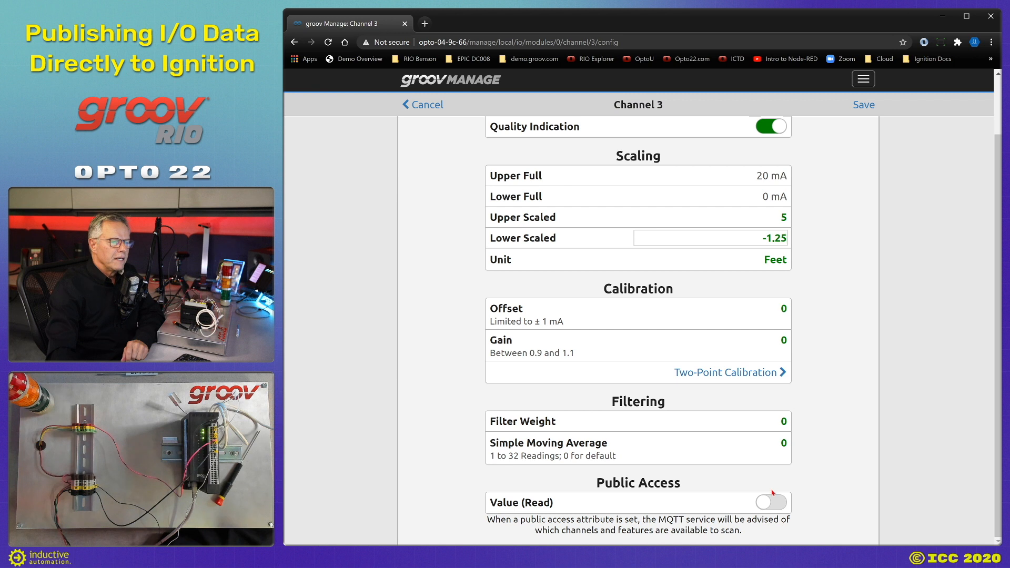
left_click(758, 505)
scroll(736, 490, "down", 2)
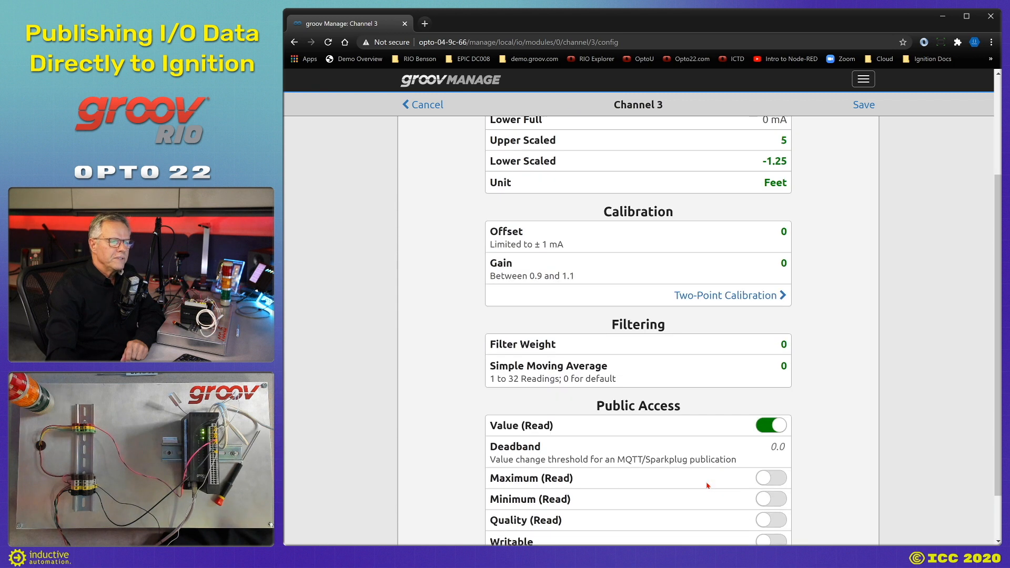
left_click(769, 421)
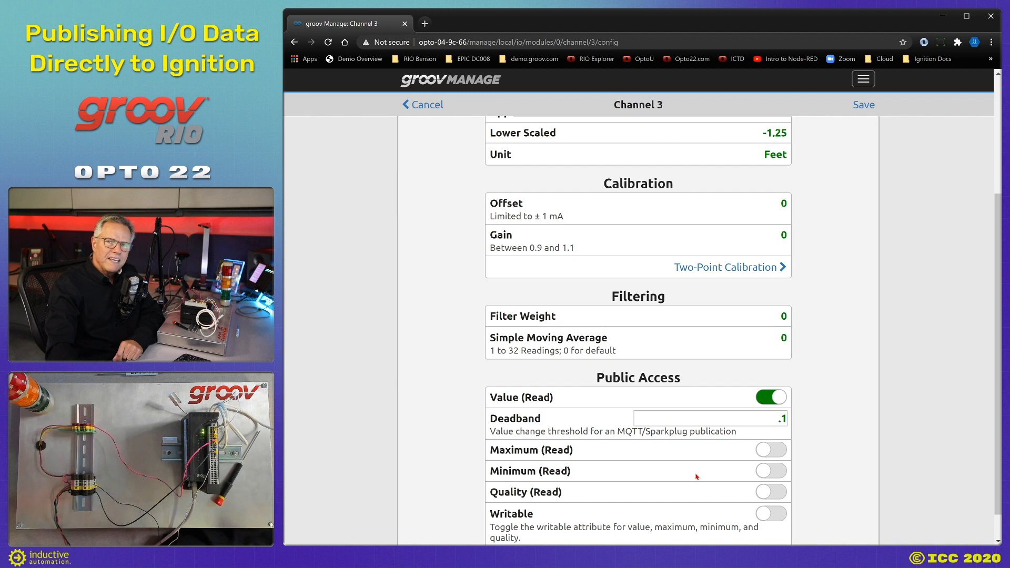
left_click(783, 450)
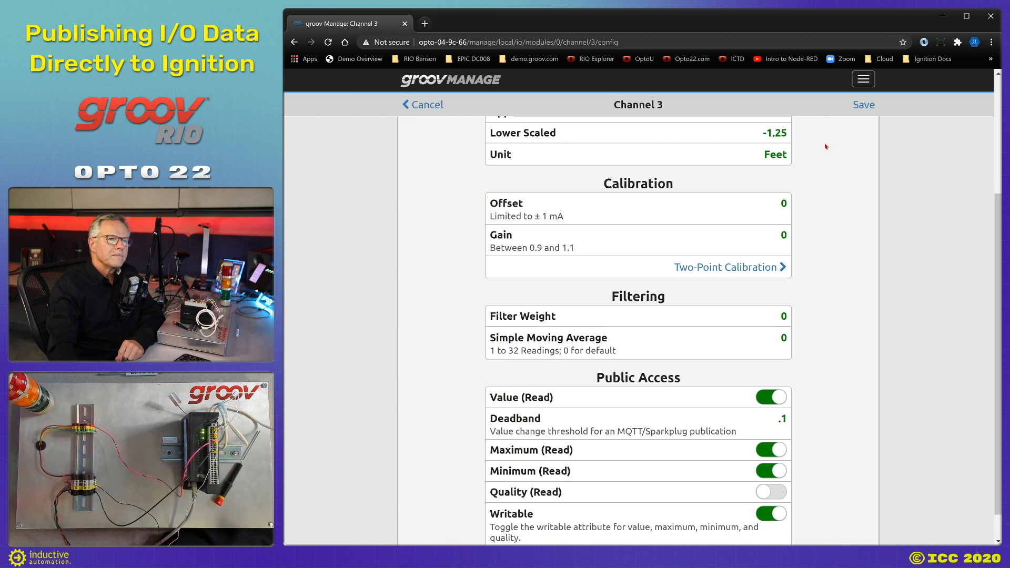
left_click(856, 109)
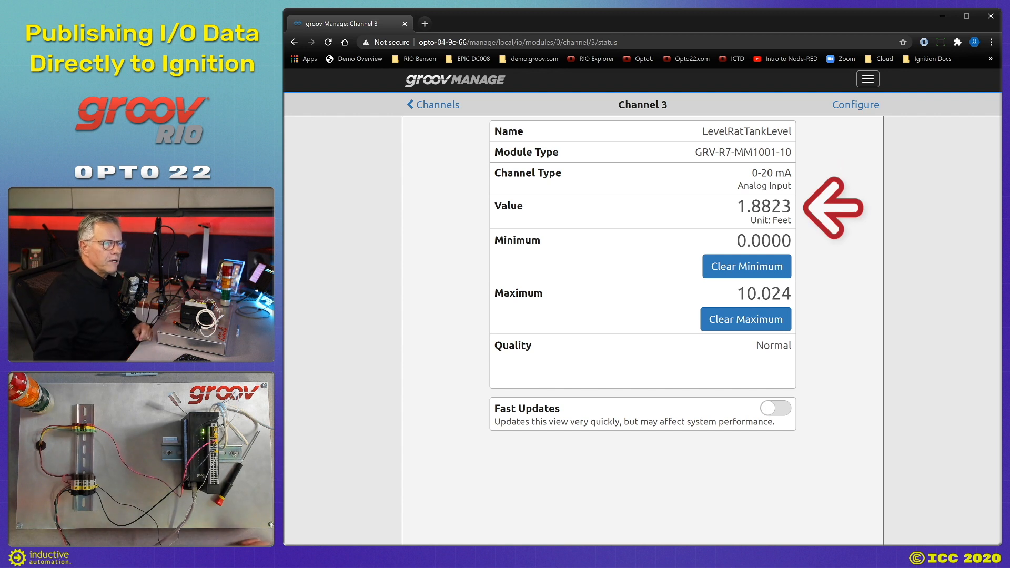
Clear channel 3's recorded minimum, then go back Home and open the Security settings.
left_click(725, 275)
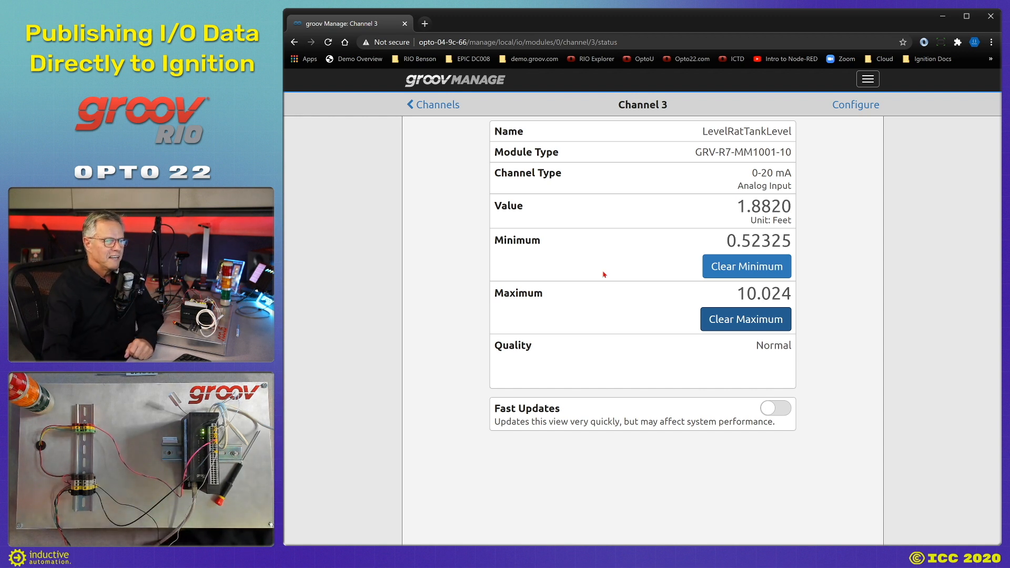
left_click(428, 106)
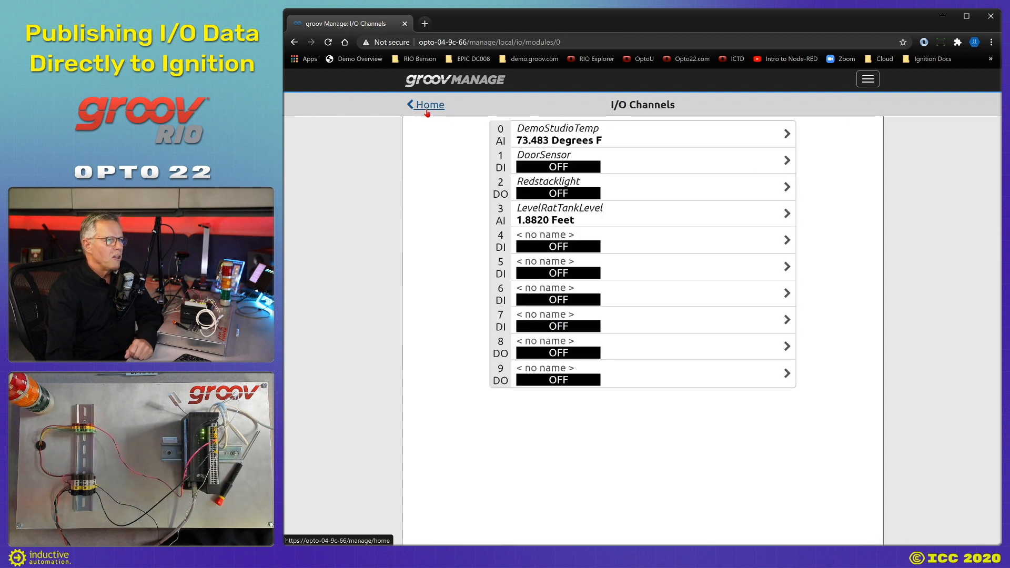
left_click(427, 108)
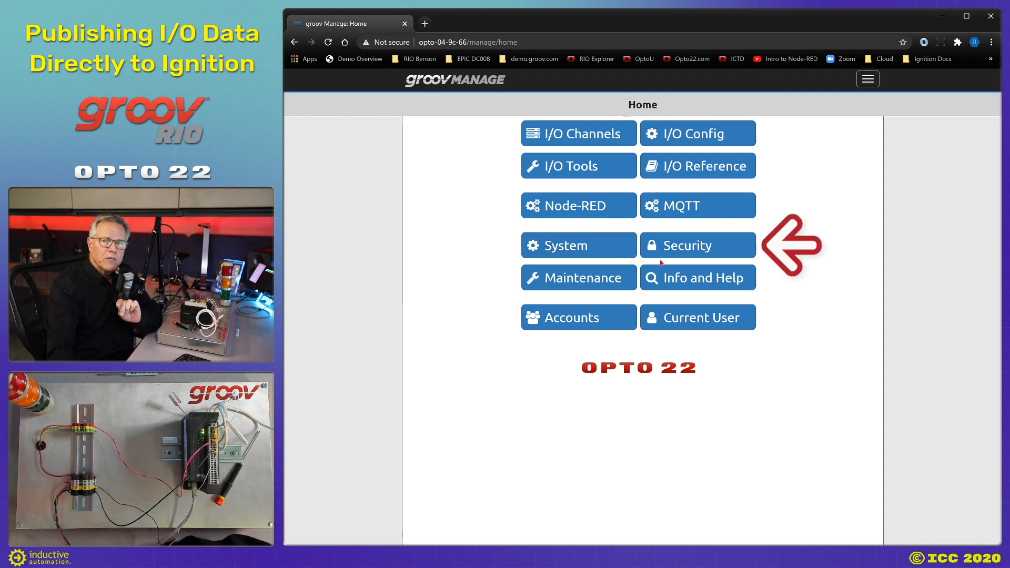
left_click(689, 249)
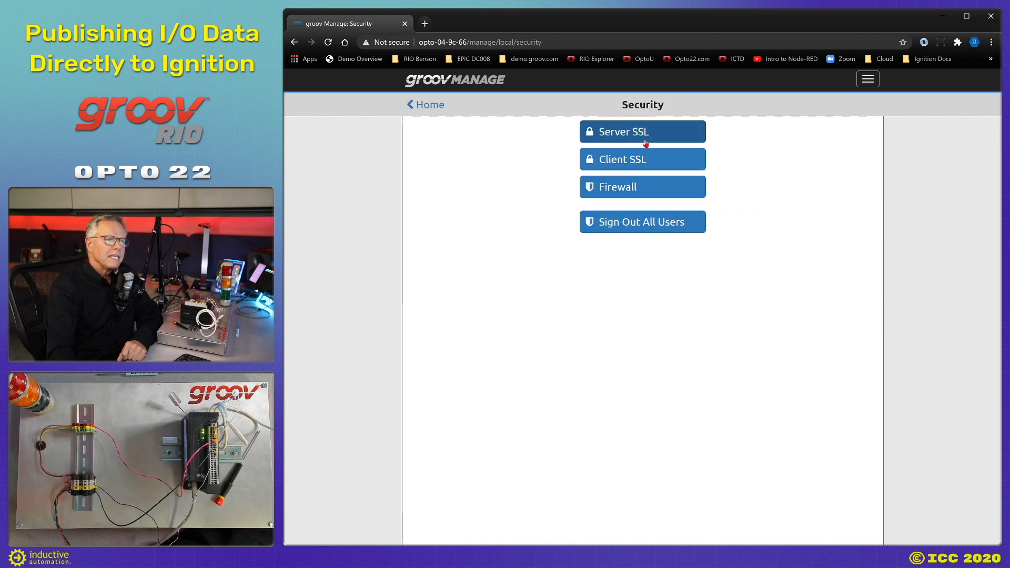
Check the server SSL certificate and upload opto22selfca.crt as a client public certificate.
left_click(640, 130)
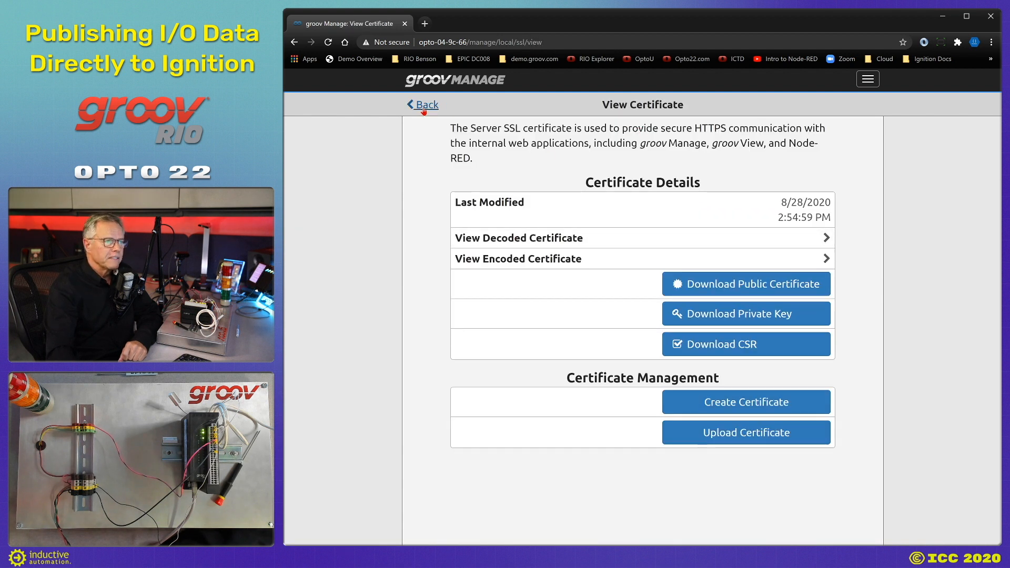
left_click(426, 107)
left_click(641, 160)
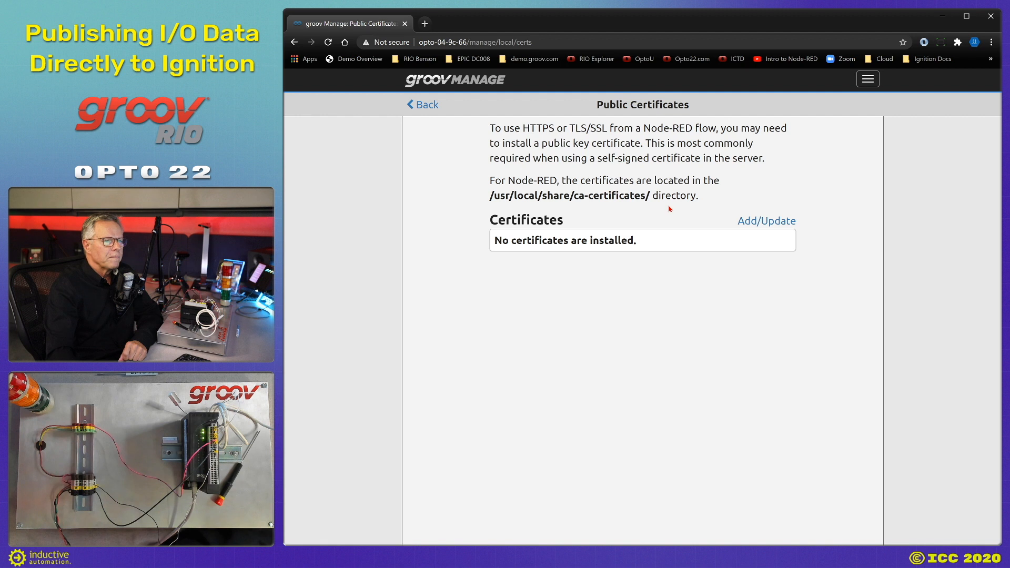
left_click(767, 221)
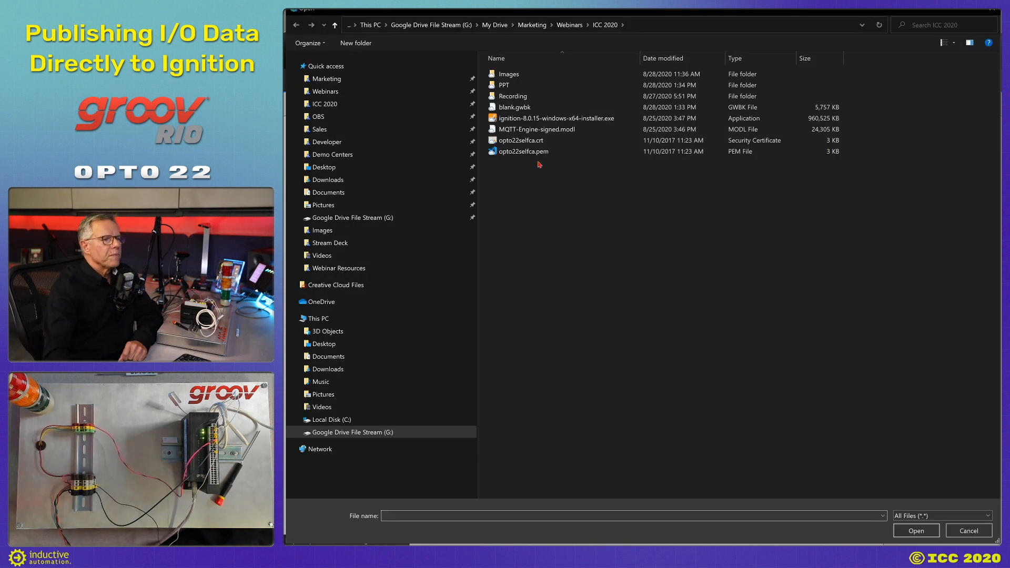
left_click(535, 143)
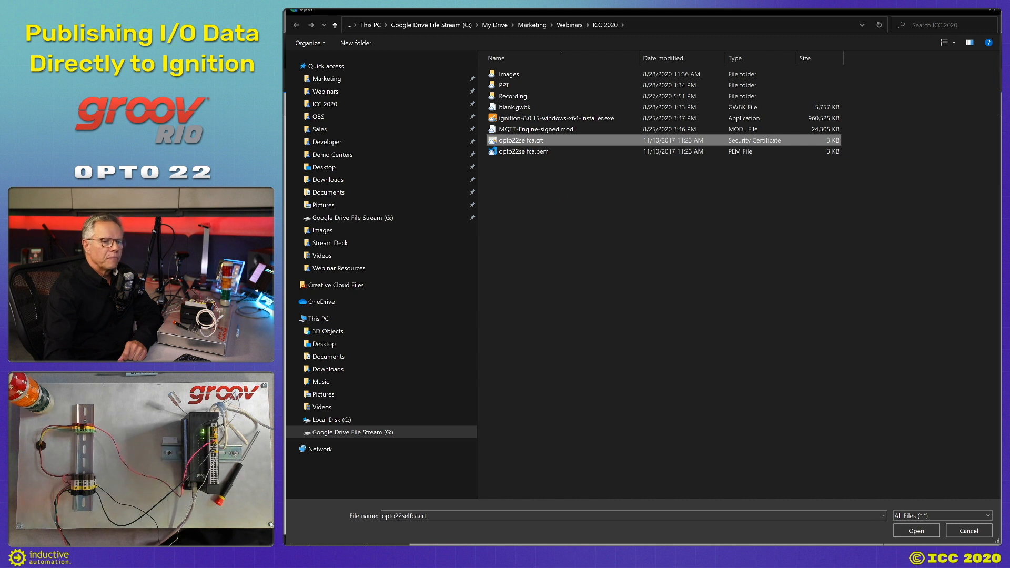
left_click(916, 531)
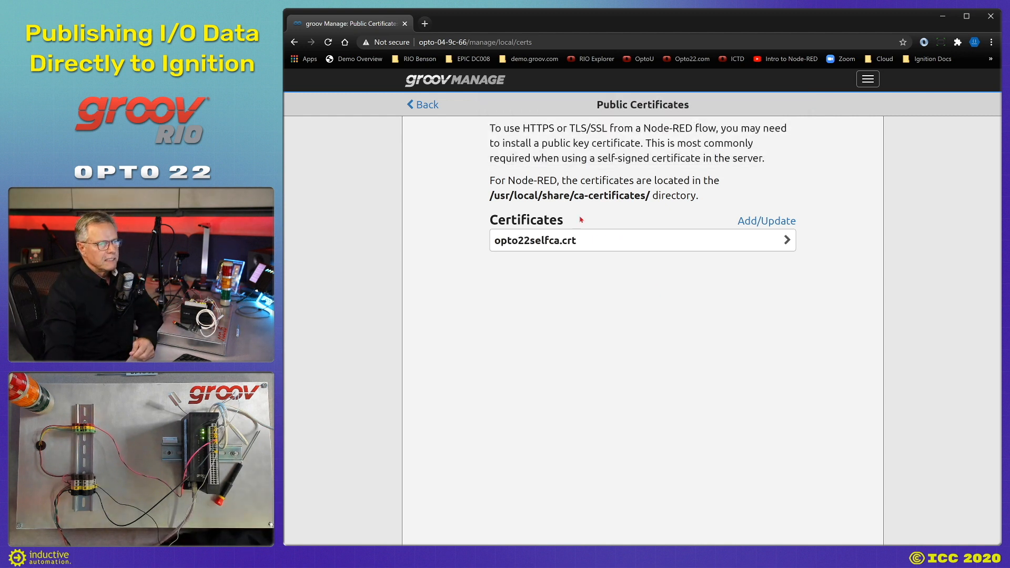
Return to the Home page and open the MQTT settings.
left_click(426, 106)
left_click(426, 106)
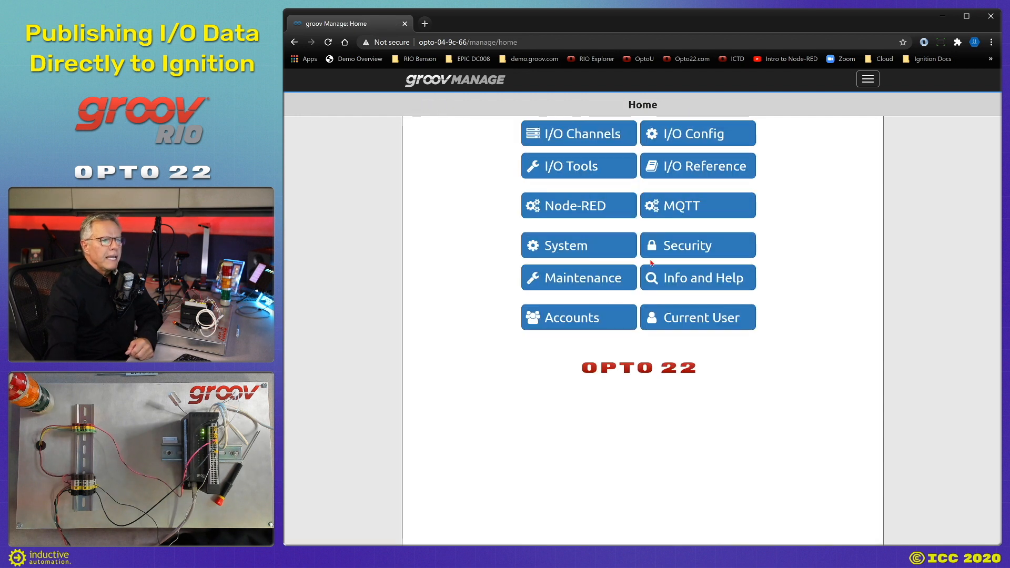
left_click(667, 215)
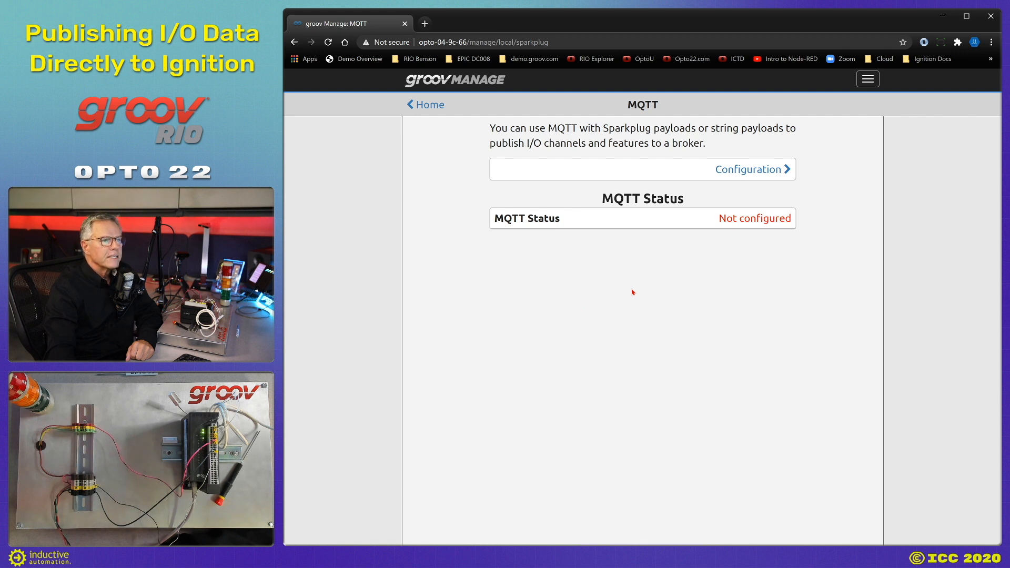
Set Group ID Opto22 and Edge Node ID ICC2020, and add the IgnitionIO device.
left_click(760, 171)
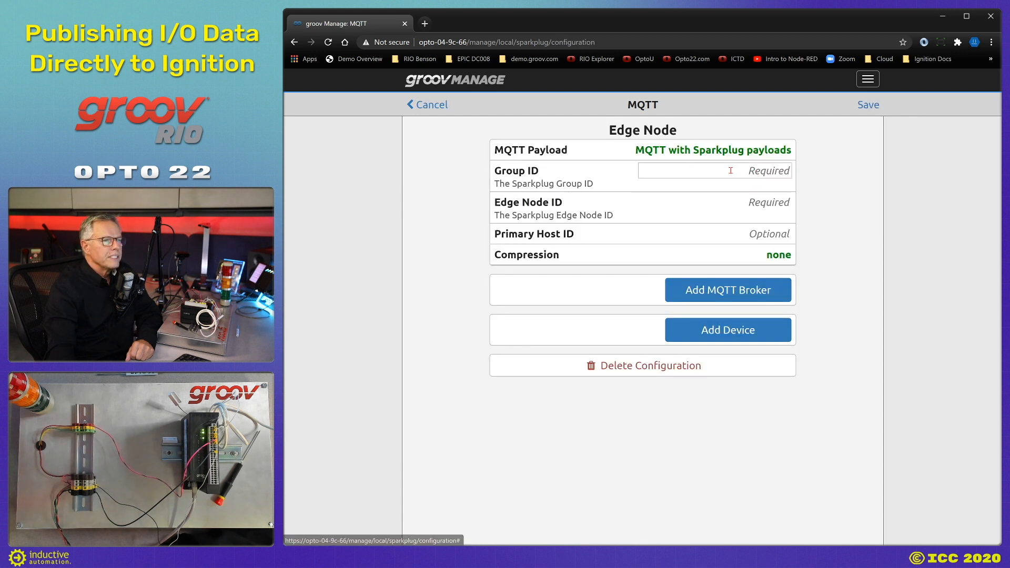
type("Opto22")
key("Tab")
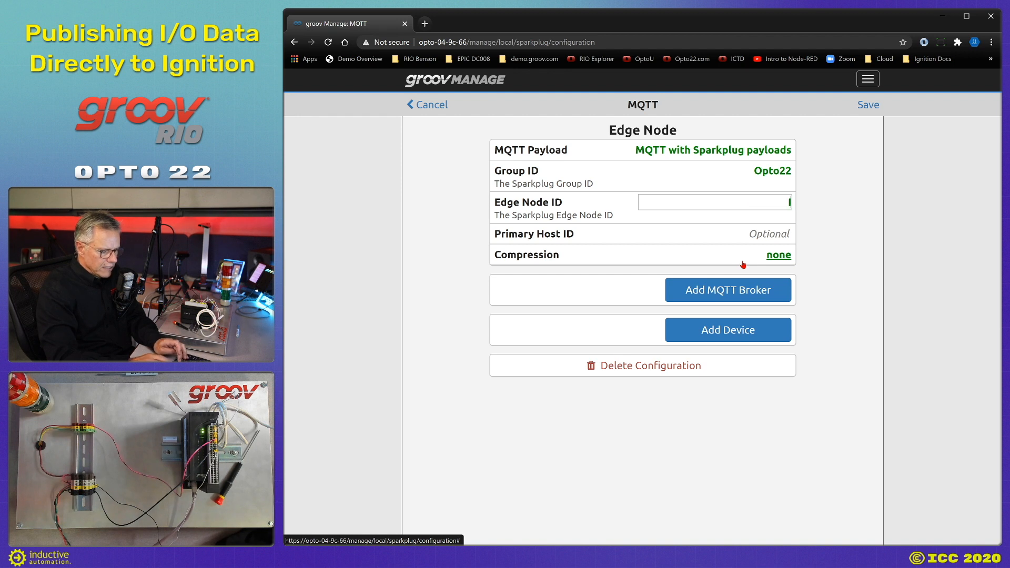
type("ICC2020")
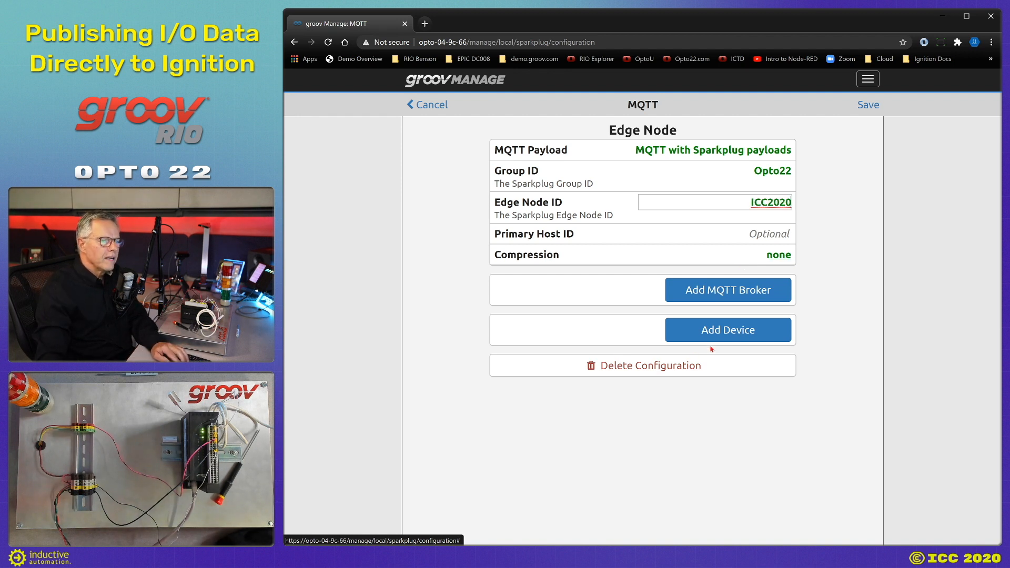
left_click(715, 339)
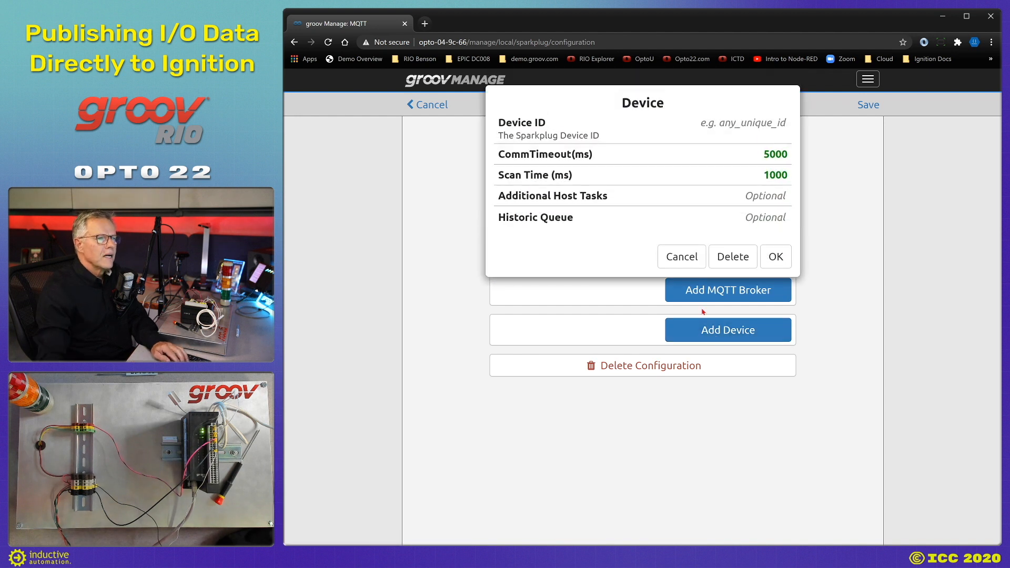
left_click(720, 120)
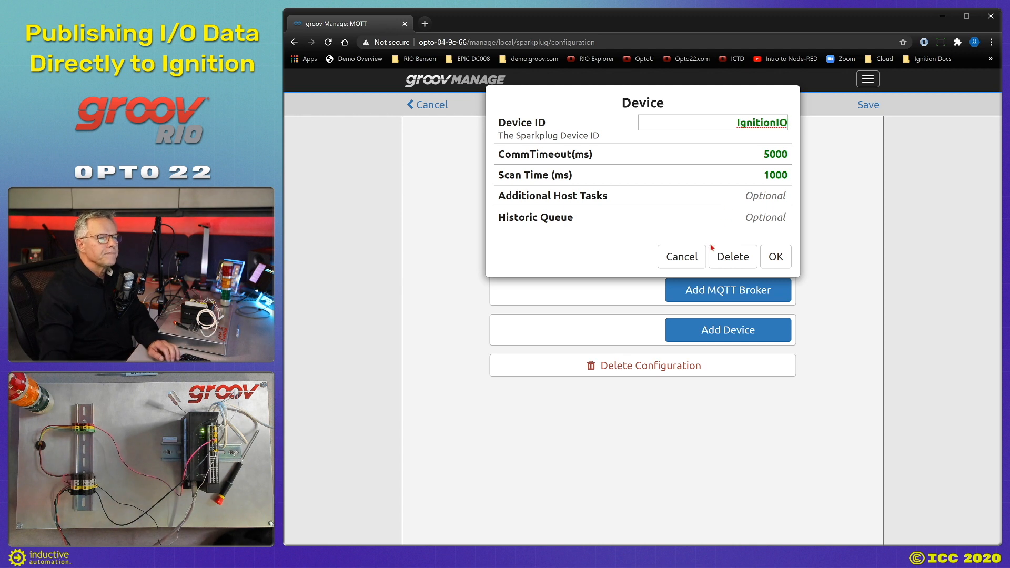
left_click(764, 262)
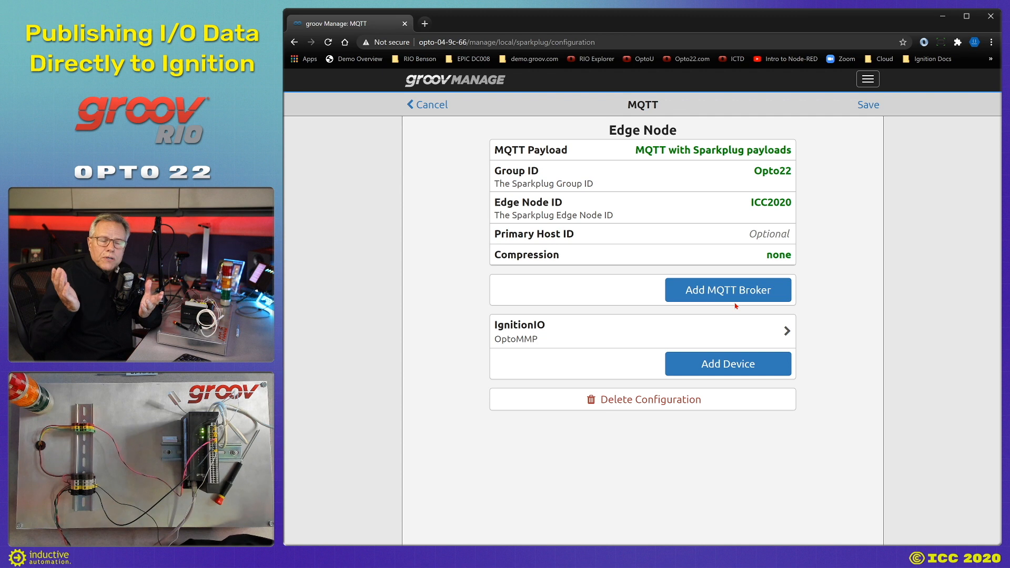
Add broker ssl://chariot.groov.com:8883 with client ID and credentials, SSL on using opto22selfca.crt.
left_click(718, 299)
left_click(739, 126)
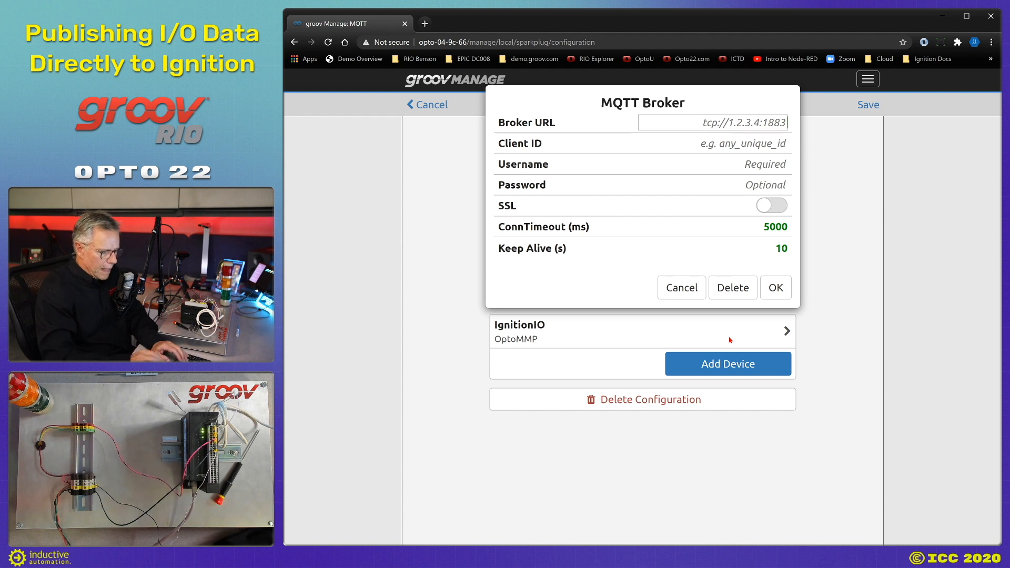
type("ssl:")
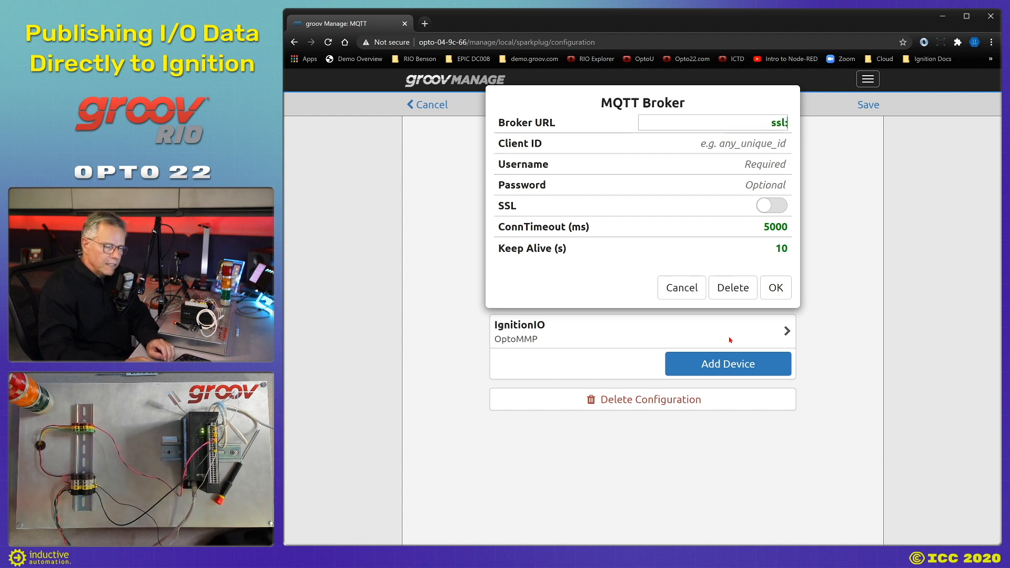
type("//chariot.groov.c")
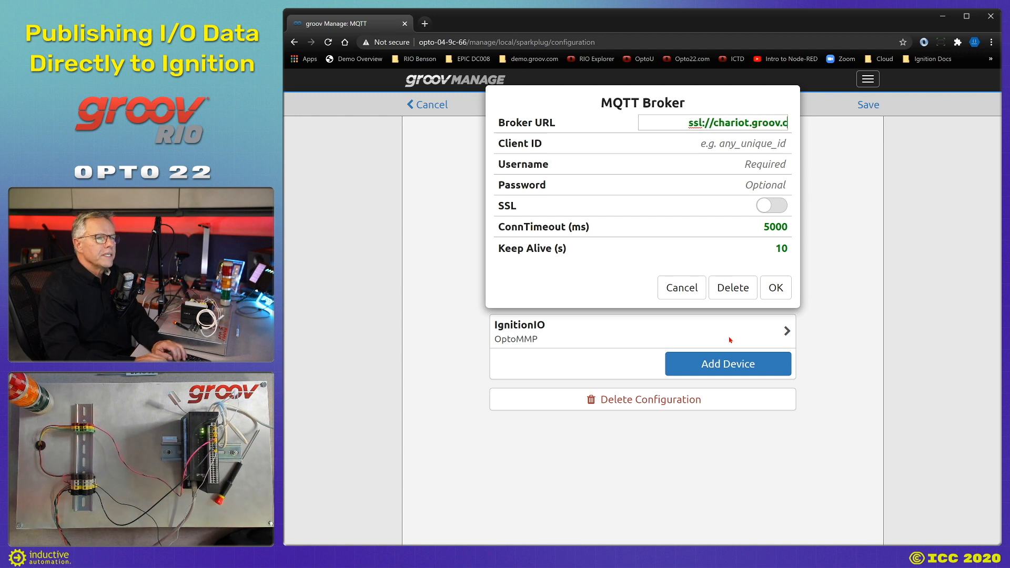
type("om:88")
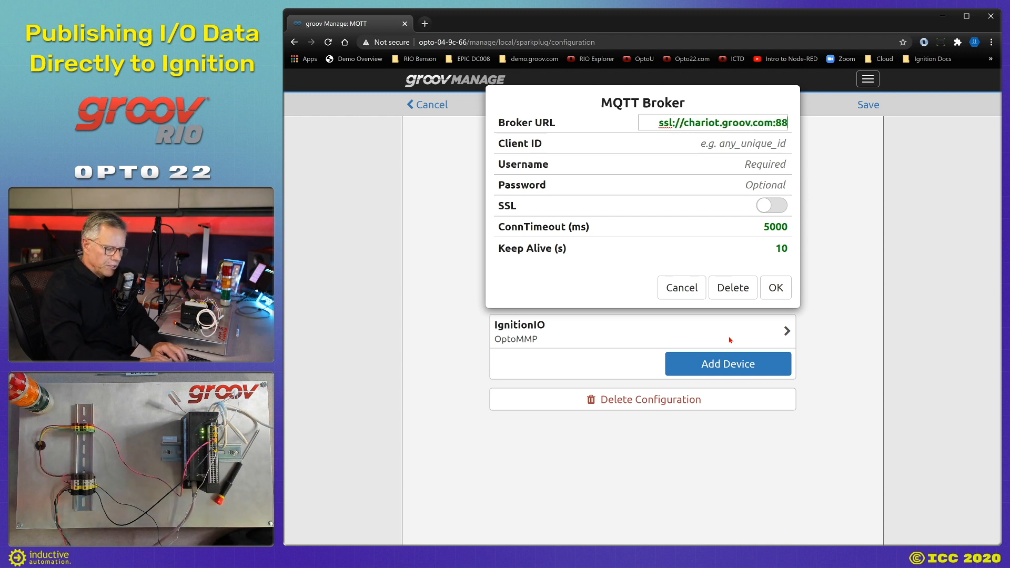
type("83")
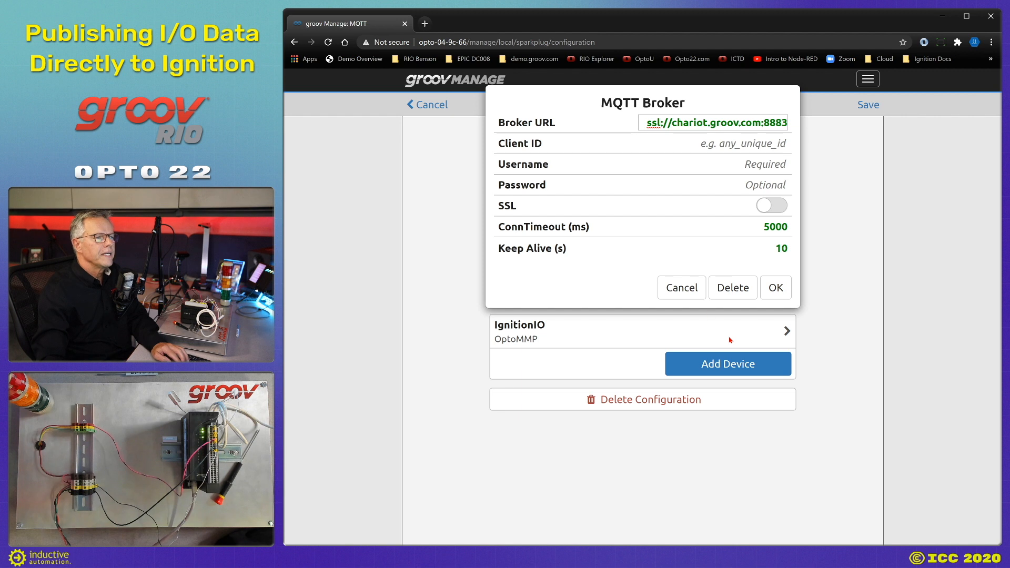
left_click(754, 146)
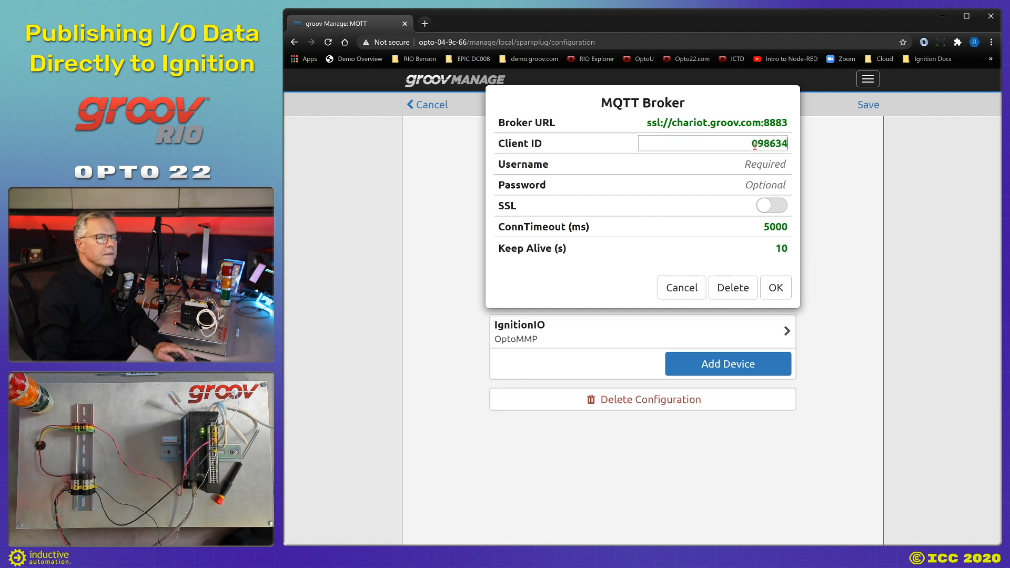
left_click(755, 165)
left_click(755, 167)
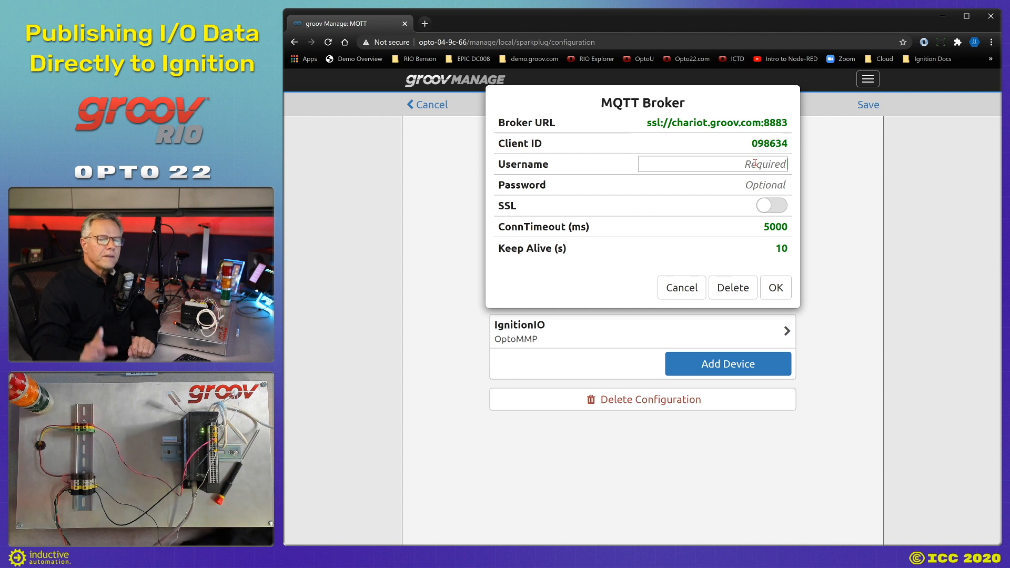
type("icc")
key("Tab")
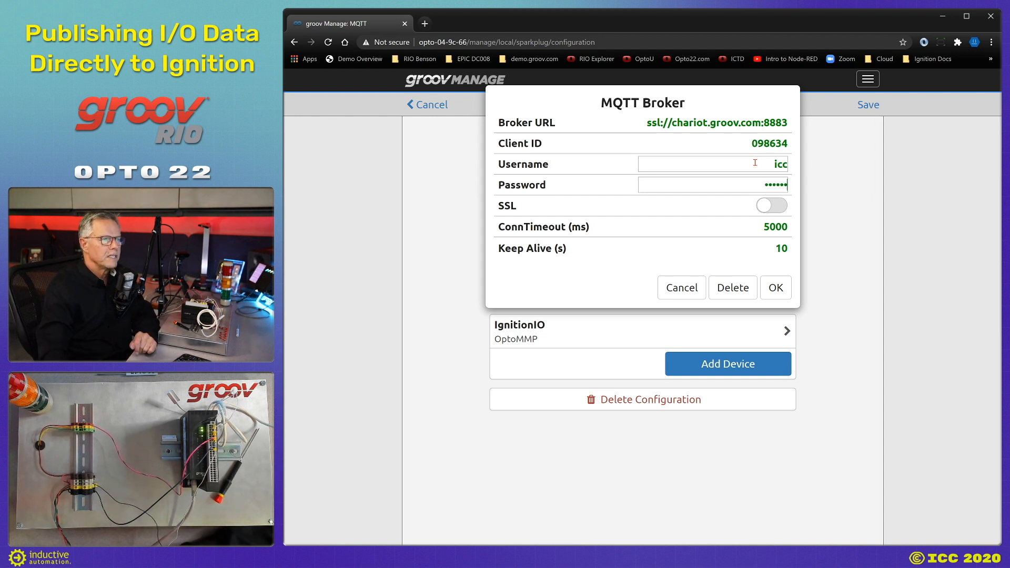
left_click(769, 208)
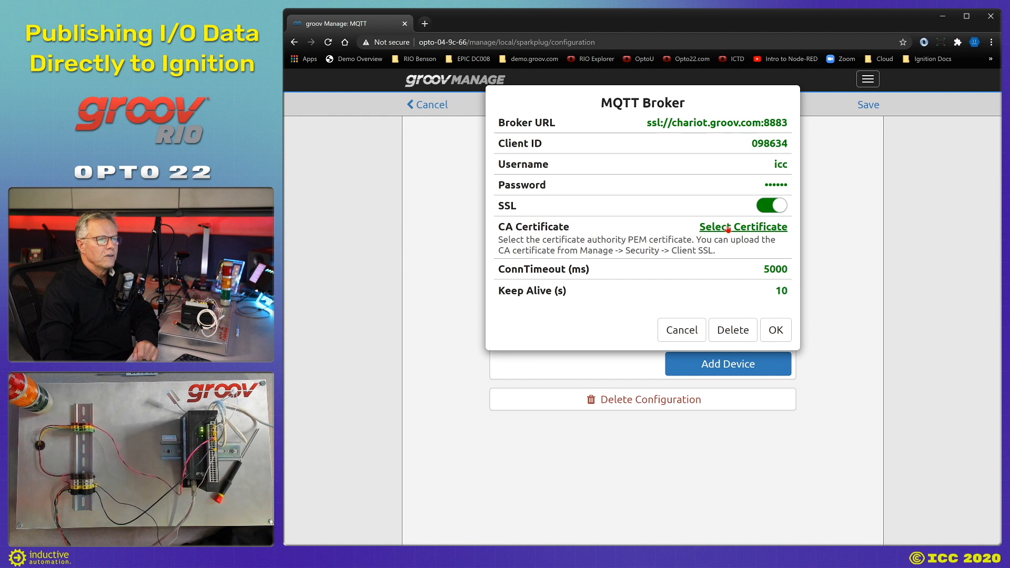
left_click(729, 228)
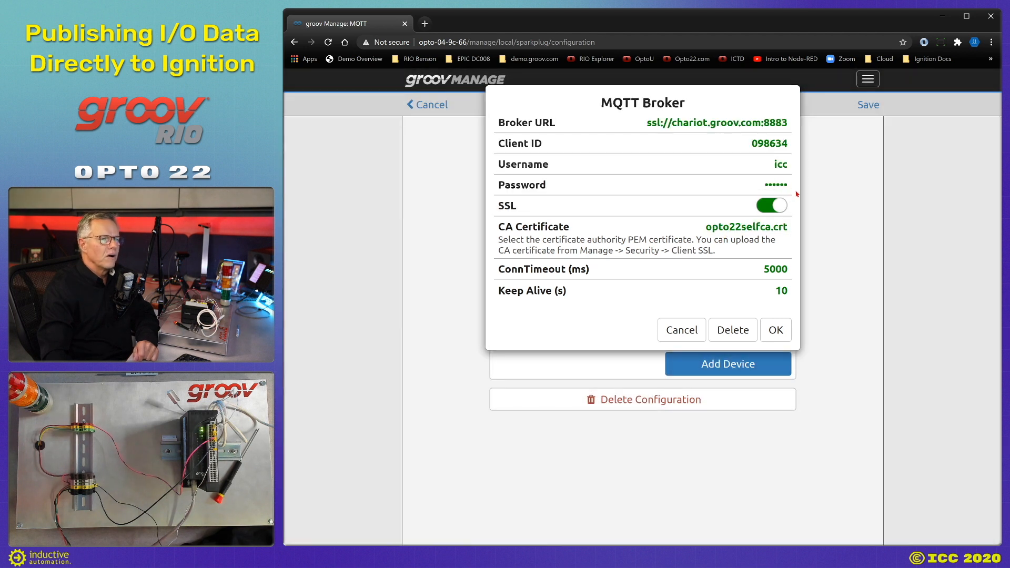
left_click(774, 329)
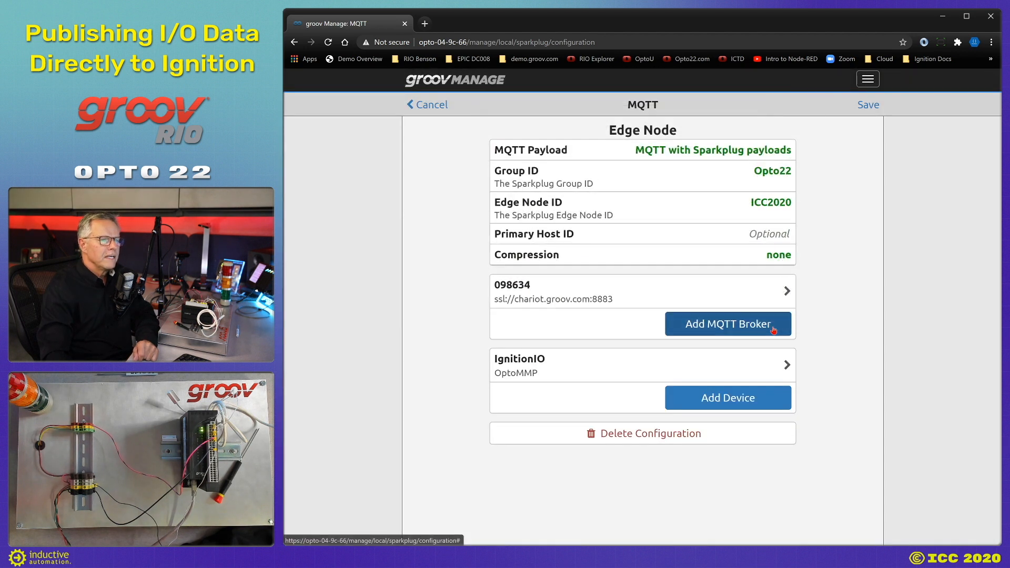
Save the MQTT configuration and start the MQTT service so it reads Running.
left_click(862, 107)
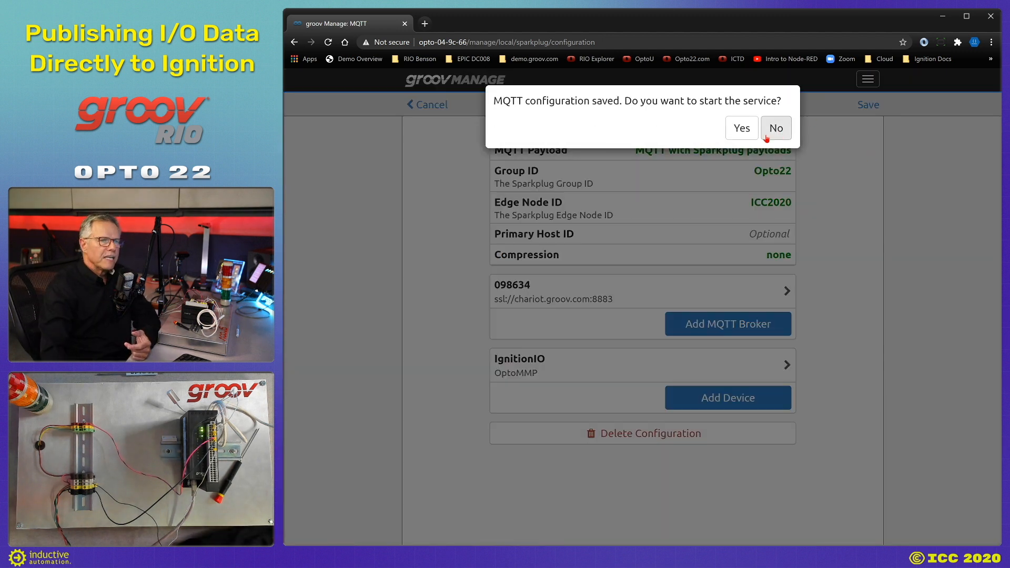
left_click(741, 128)
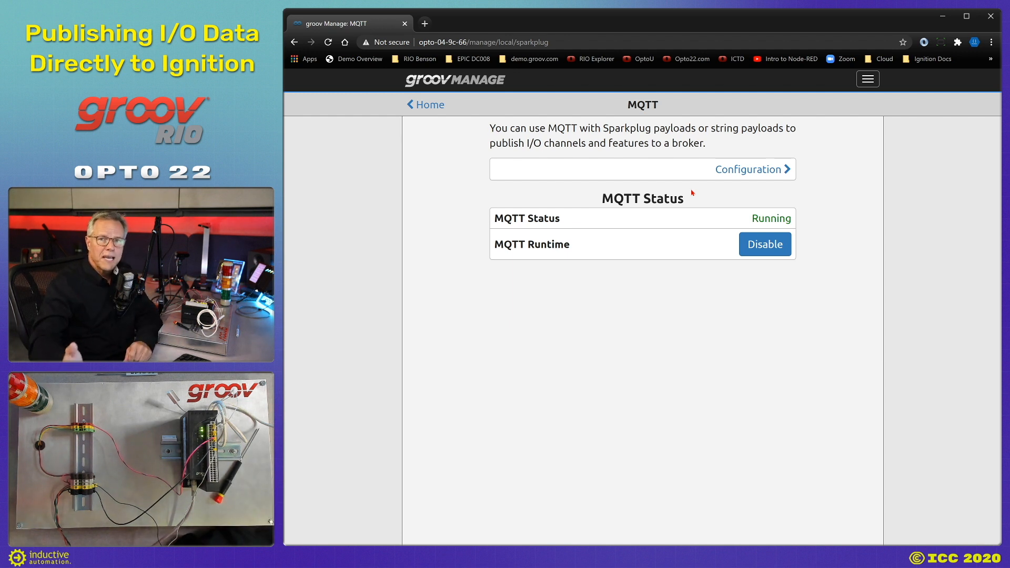
left_click(425, 23)
Load the gateway at localhost:8088, sign in with the saved credentials, and open Config.
type("local")
key("Return")
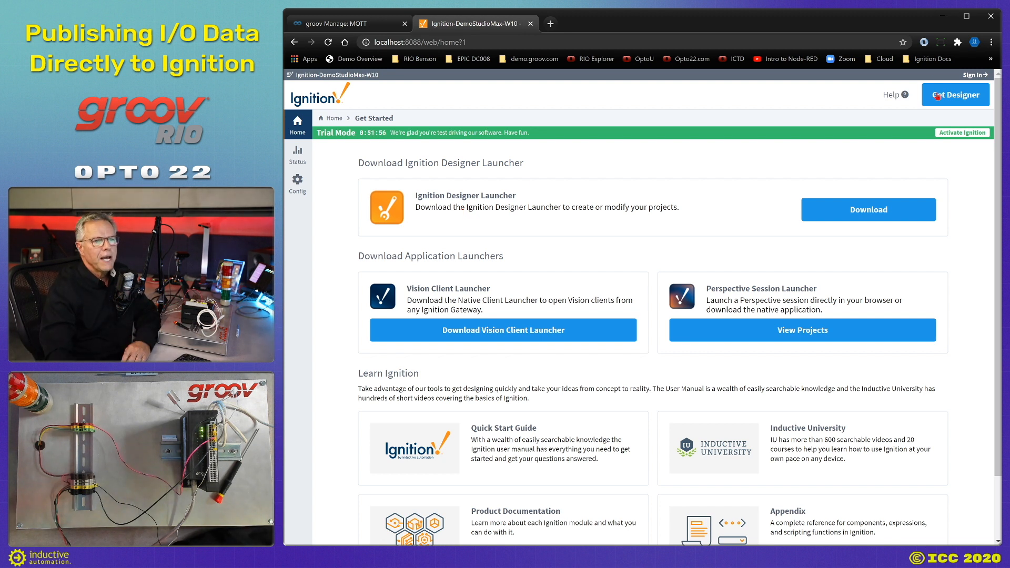
left_click(976, 75)
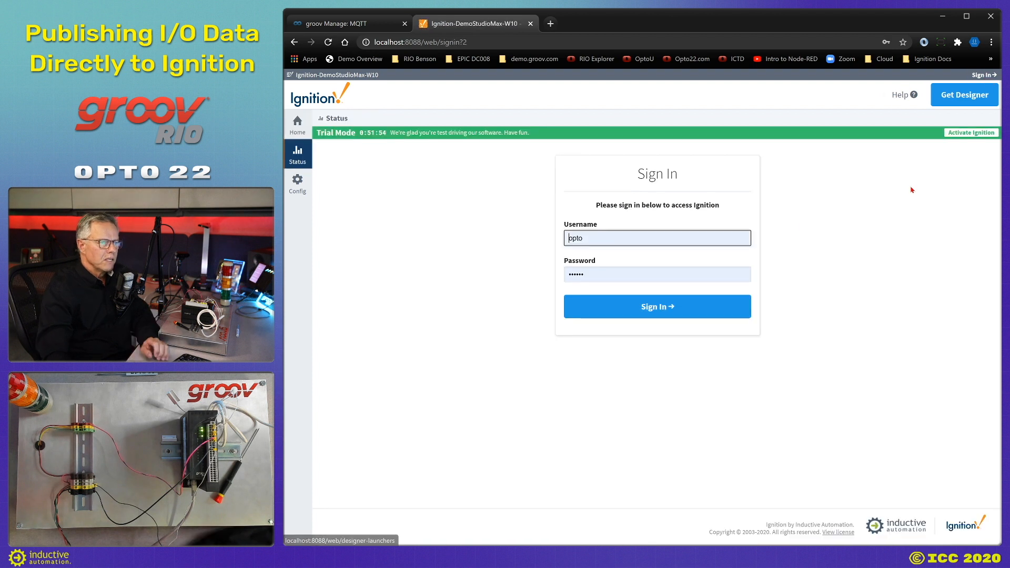
left_click(649, 315)
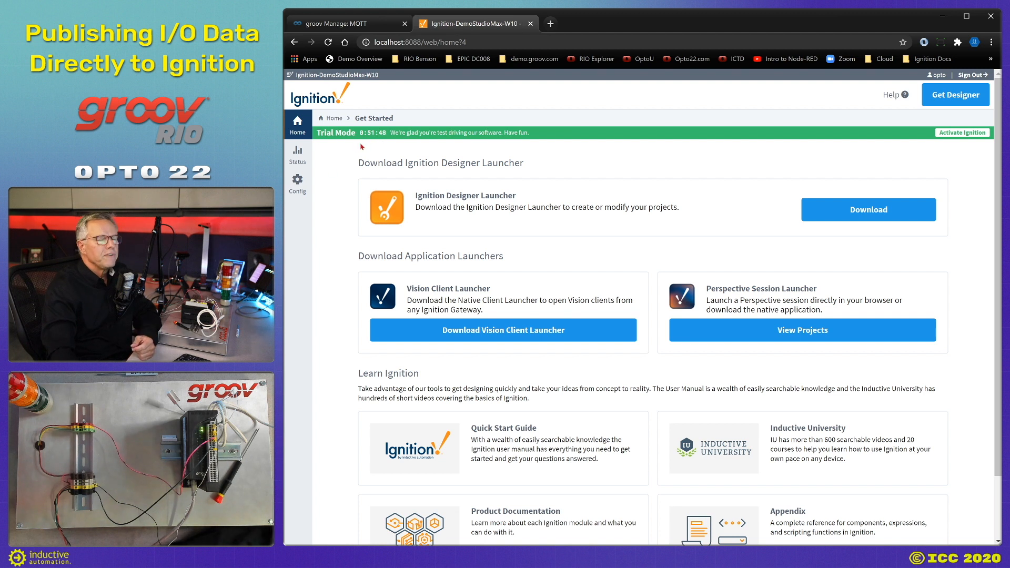
left_click(295, 193)
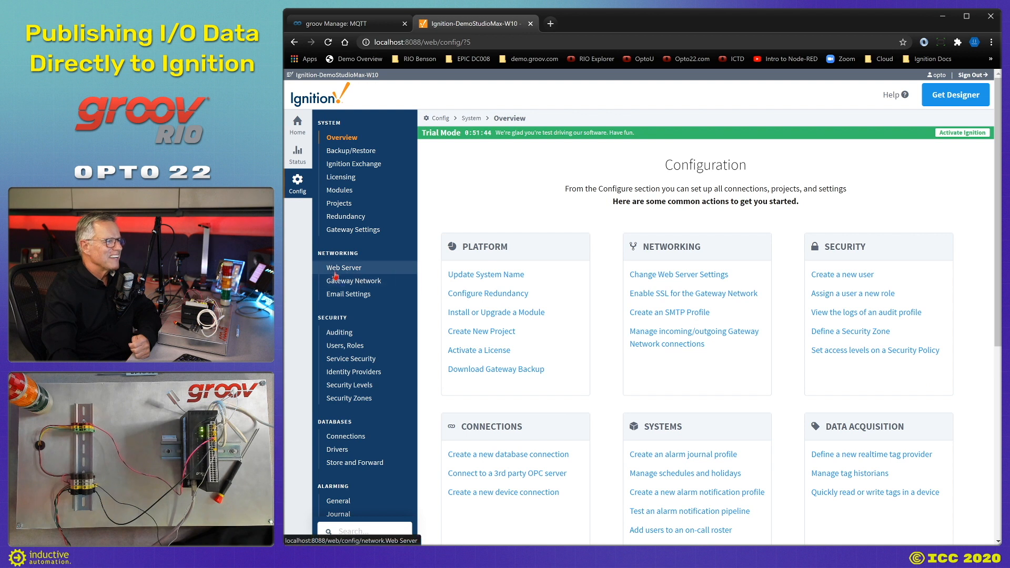
Install the MQTT-Engine-signed.modl module from the Config Modules page.
left_click(341, 192)
scroll(606, 430, "down", 10)
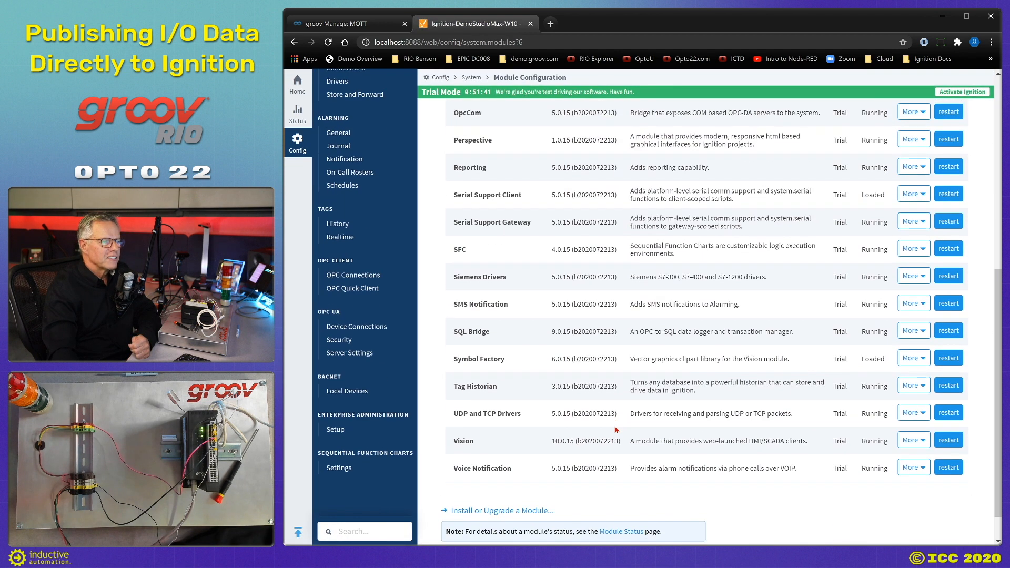
left_click(518, 473)
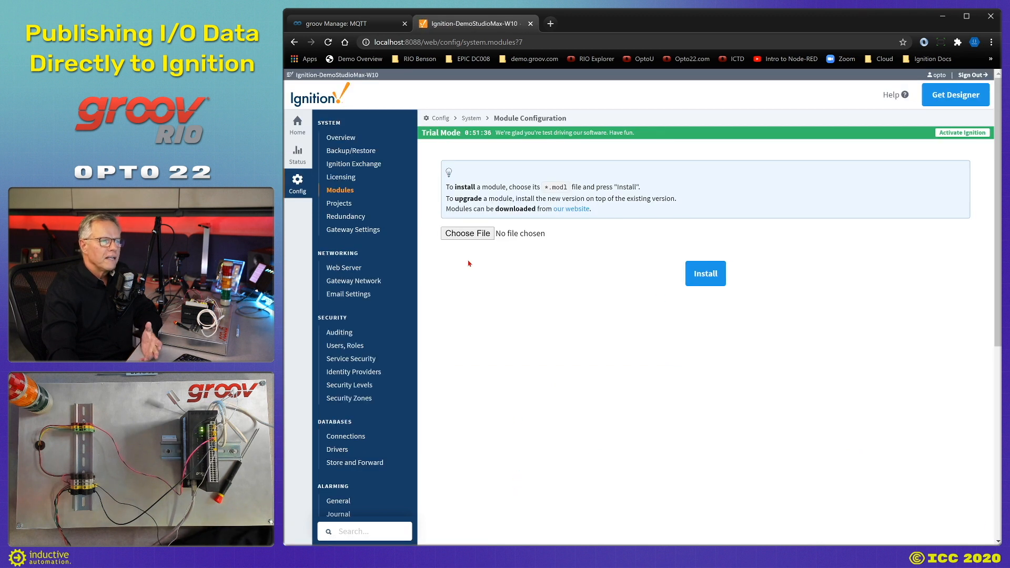
left_click(467, 234)
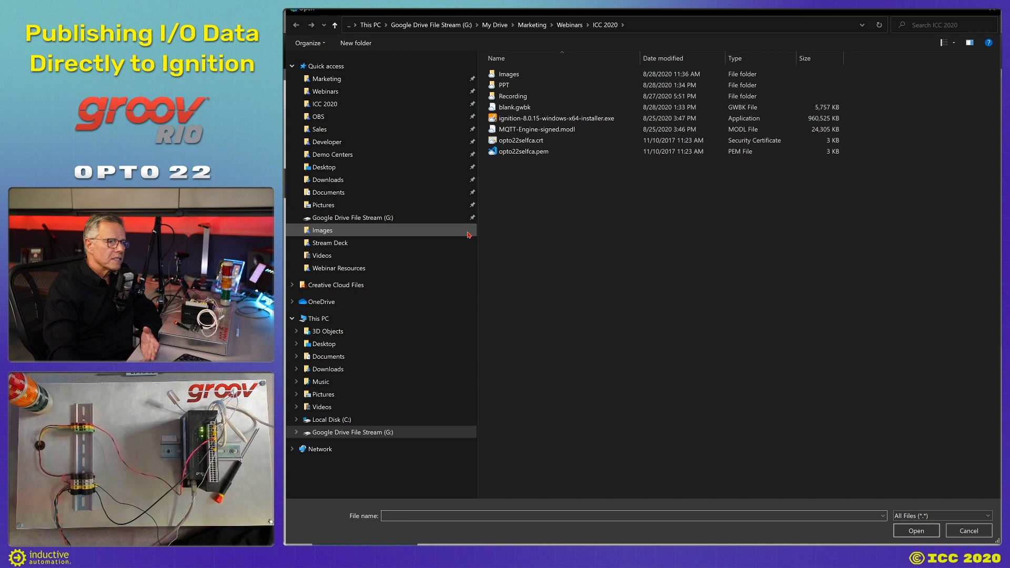
left_click(518, 130)
left_click(915, 531)
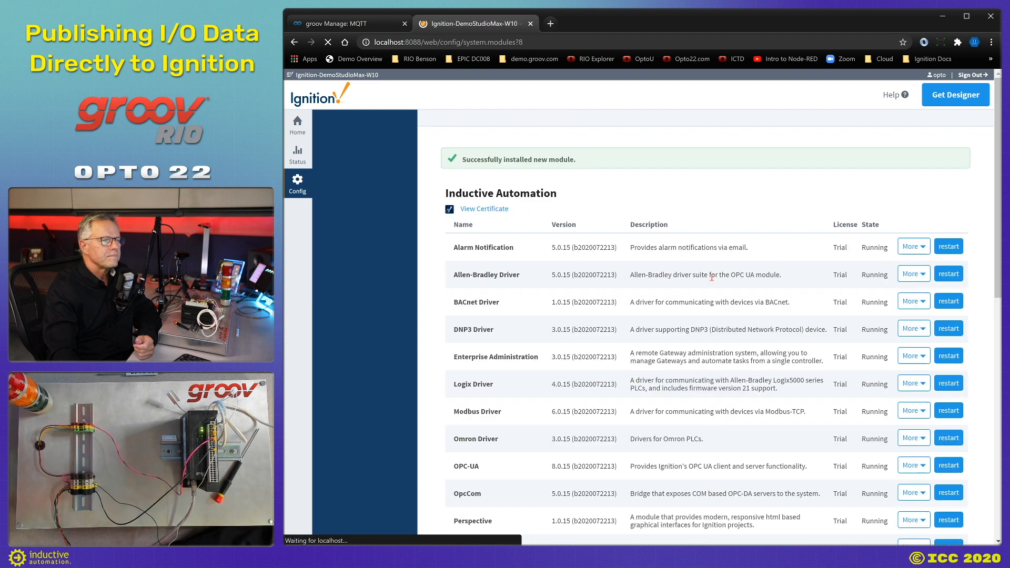
scroll(512, 357, "down", 8)
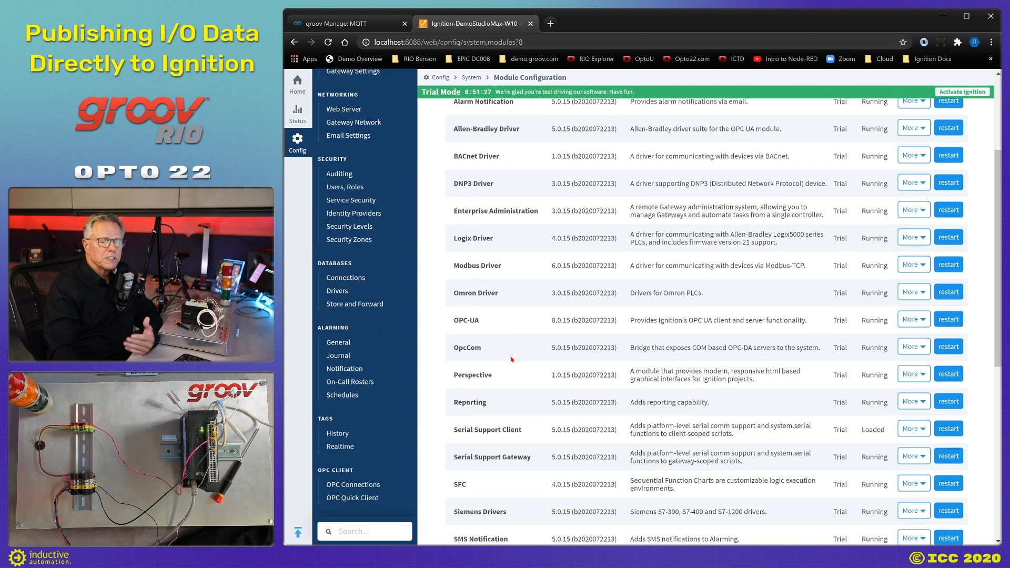
scroll(478, 360, "down", 2)
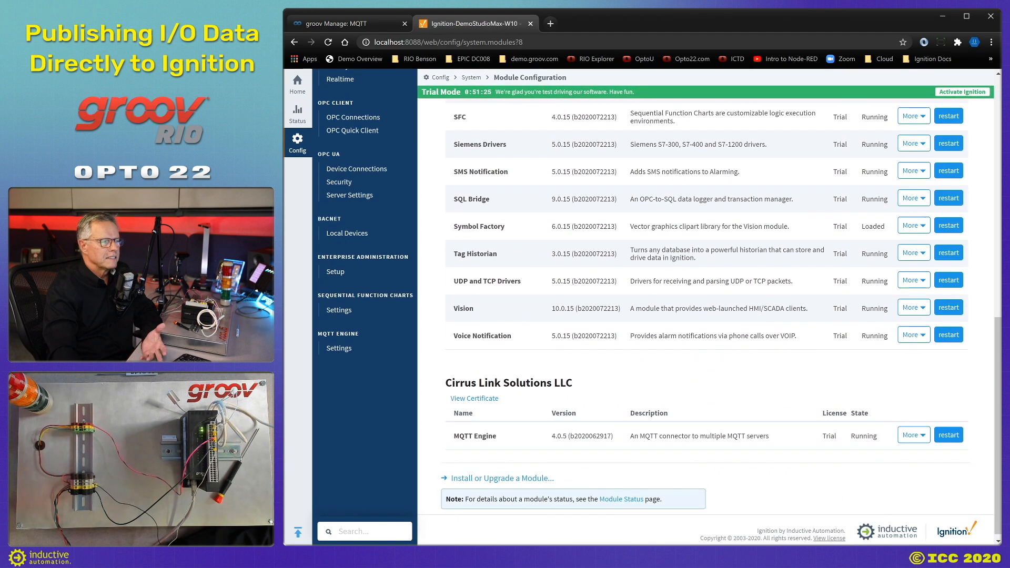
Save the MQTT Engine settings with the engine enabled.
left_click(339, 349)
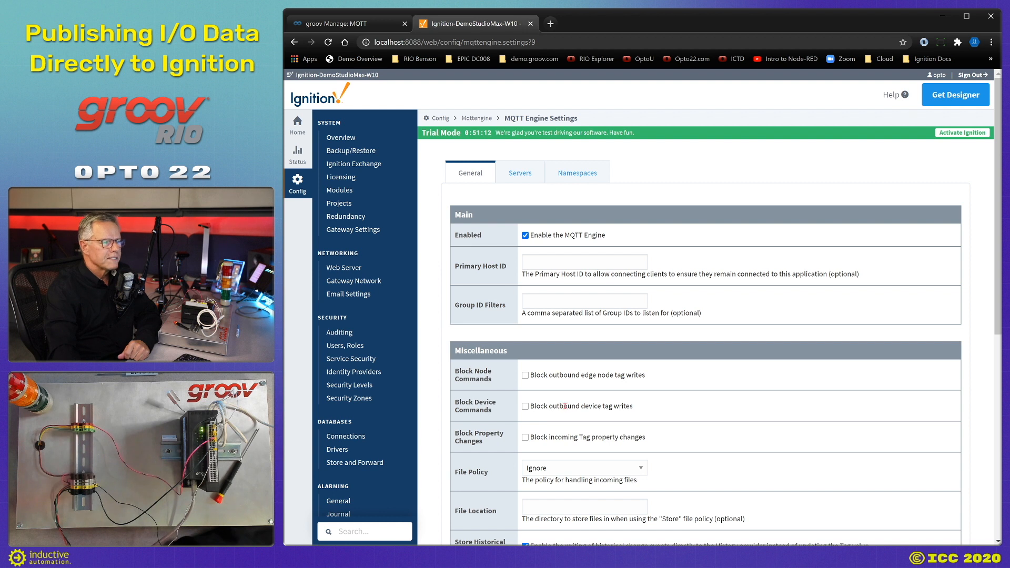
scroll(562, 405, "down", 5)
left_click(700, 461)
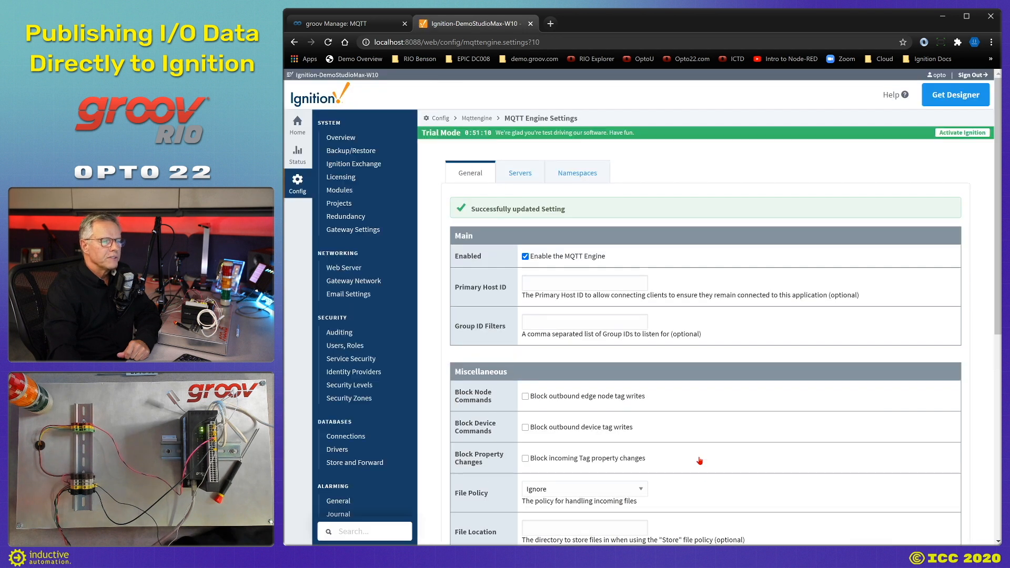
Upload opto22selfca.pem as a new MQTT Engine server certificate.
left_click(521, 178)
left_click(536, 210)
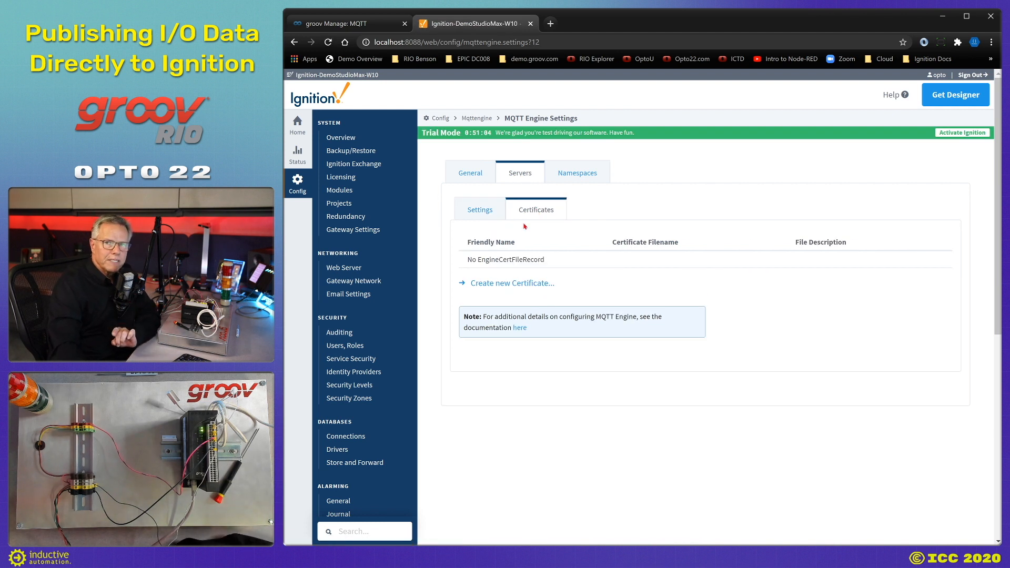
left_click(515, 285)
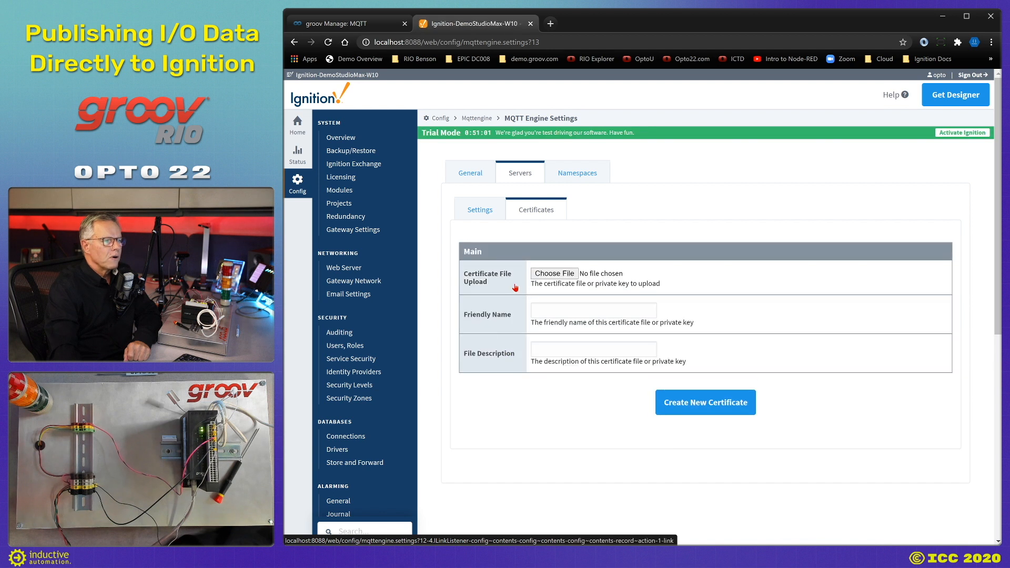
left_click(546, 273)
left_click(518, 152)
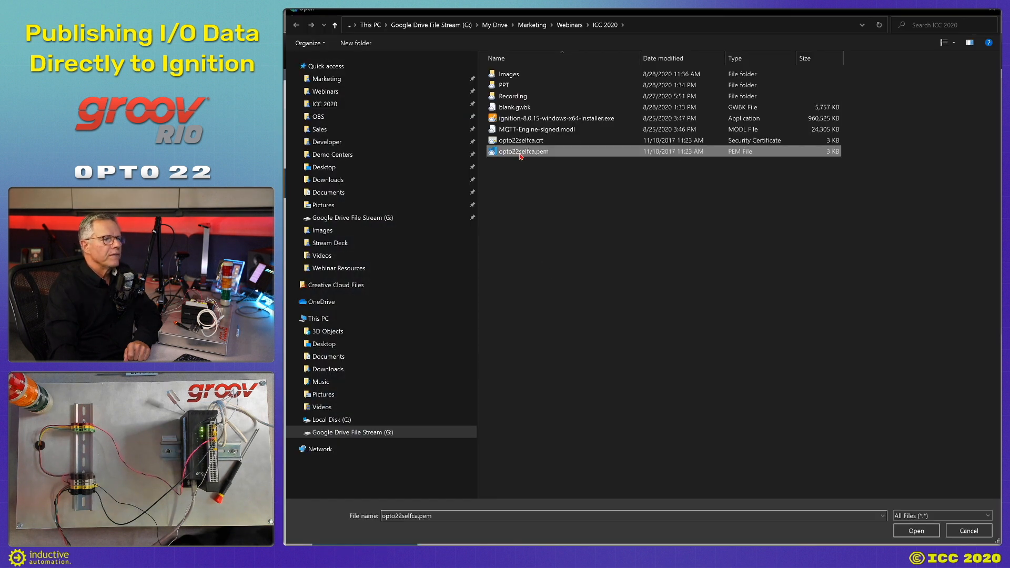
left_click(916, 531)
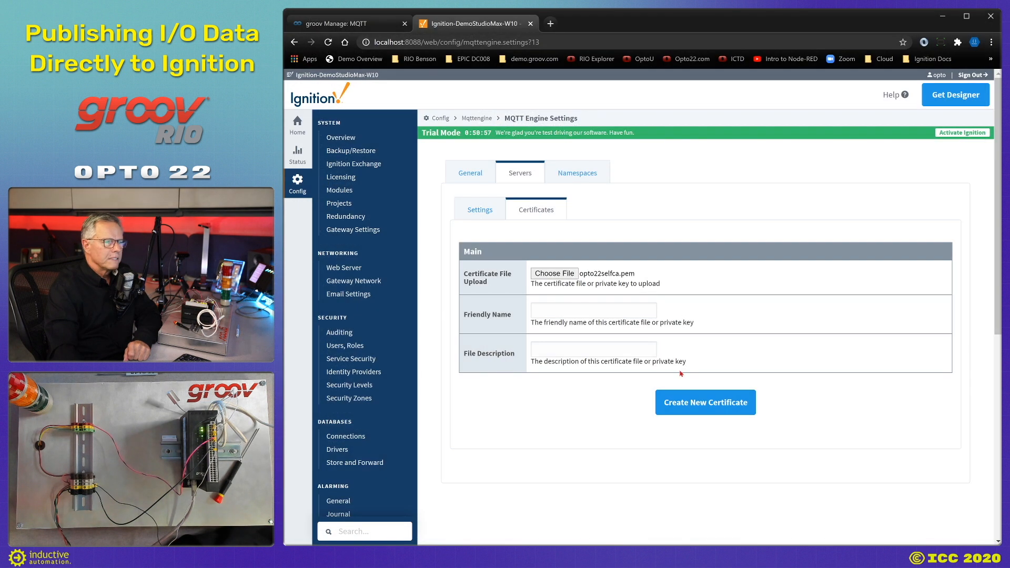
Name the certificate OptoChariot Certificate, create it, and return to the server list.
left_click(534, 313)
left_click(559, 330)
left_click(714, 407)
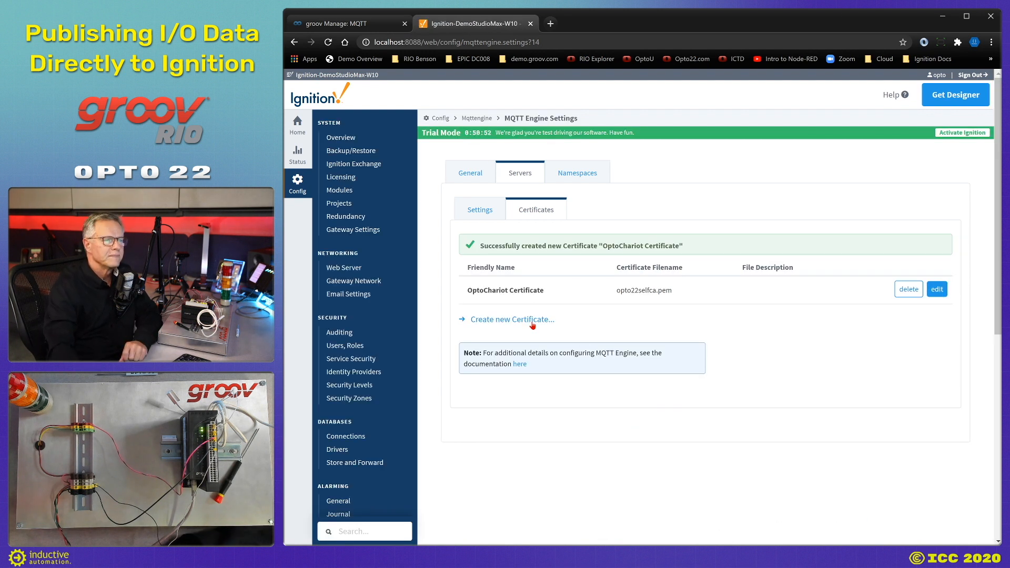
left_click(480, 212)
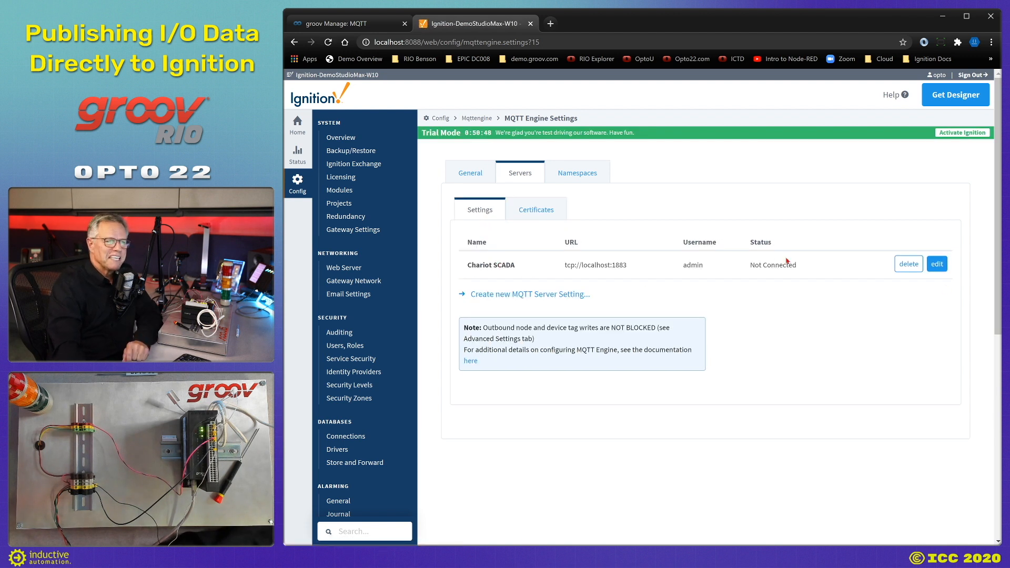
Delete Chariot SCADA and start OptoChariot MQTT Server at ssl://chariot.groov.com:8883.
left_click(908, 264)
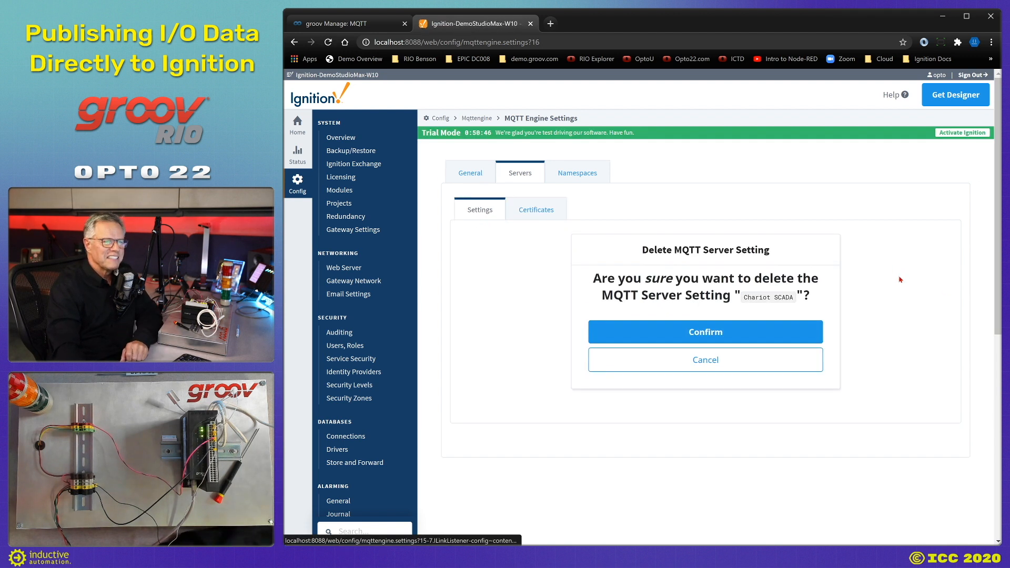
left_click(729, 339)
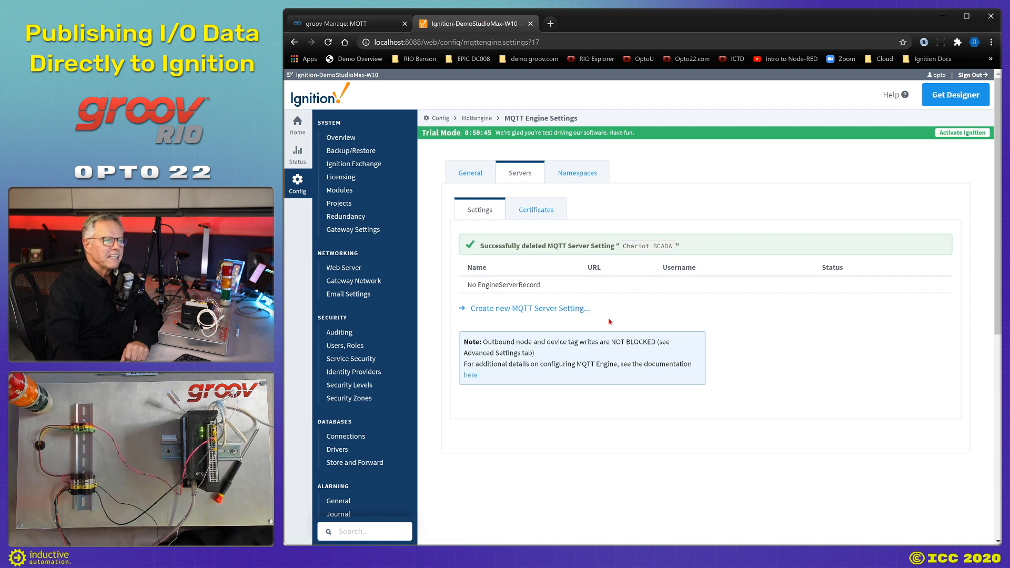
left_click(557, 309)
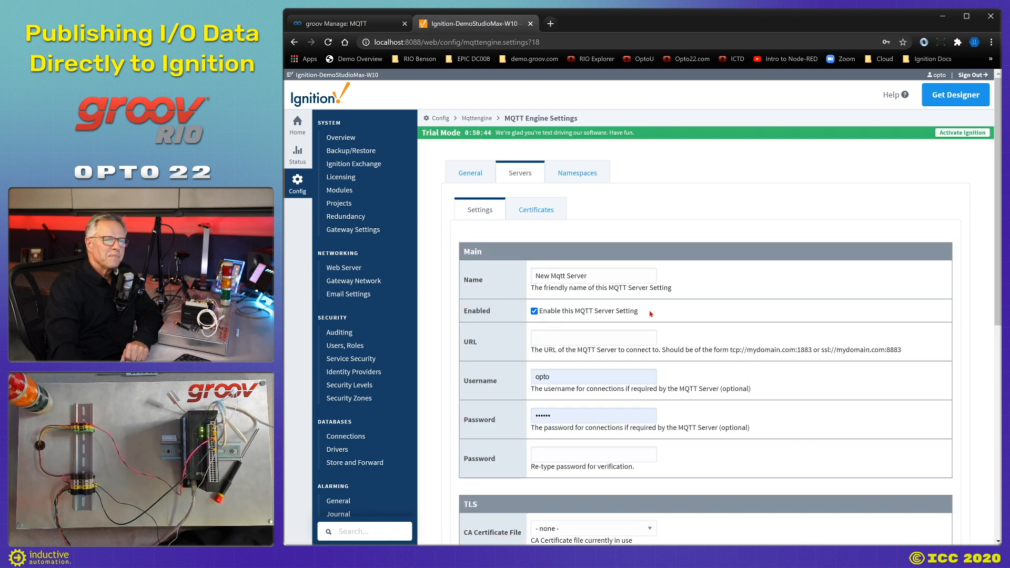
left_click_drag(610, 275, 529, 277)
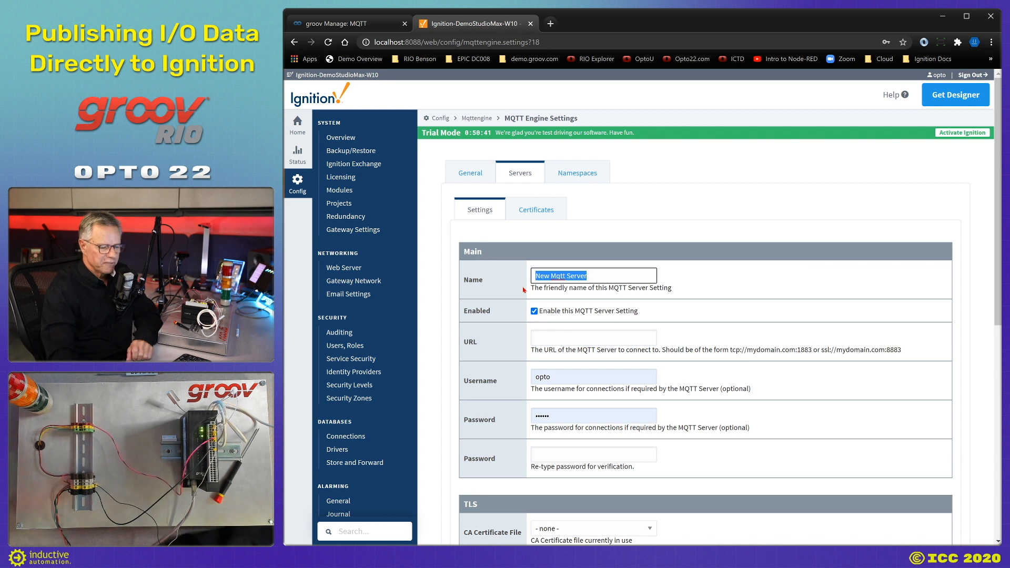
type("o")
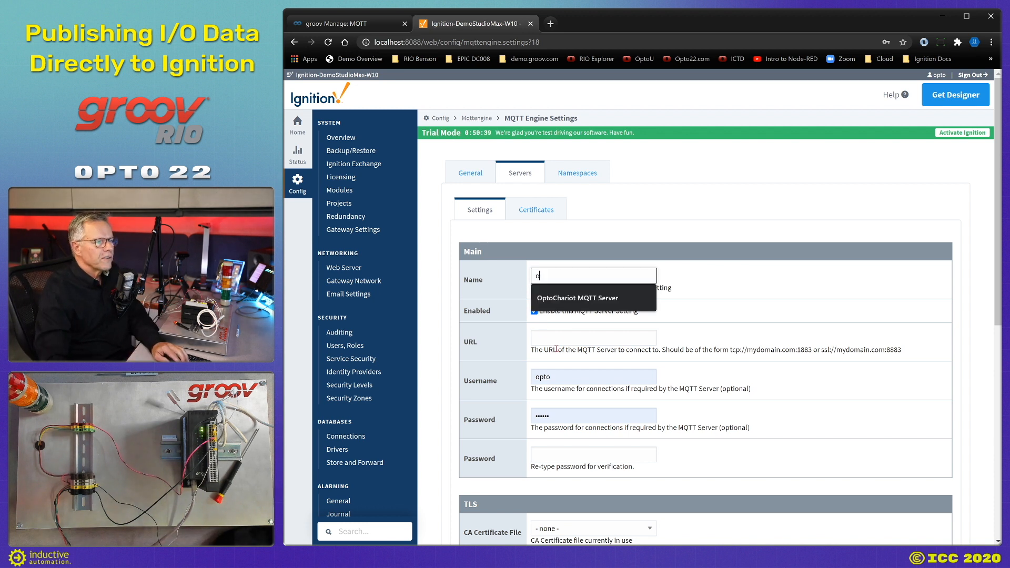
left_click(584, 299)
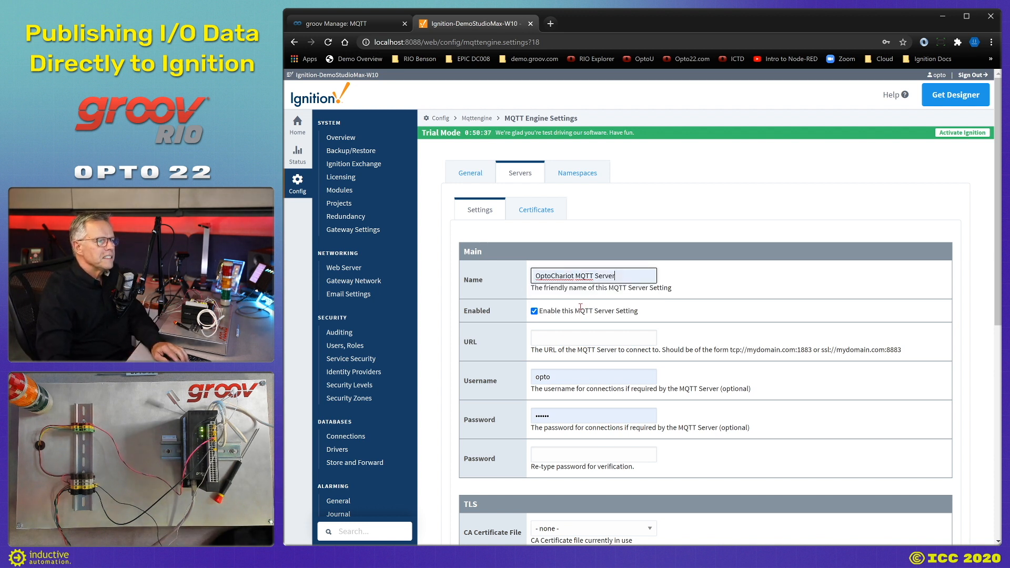
left_click(573, 339)
left_click(573, 362)
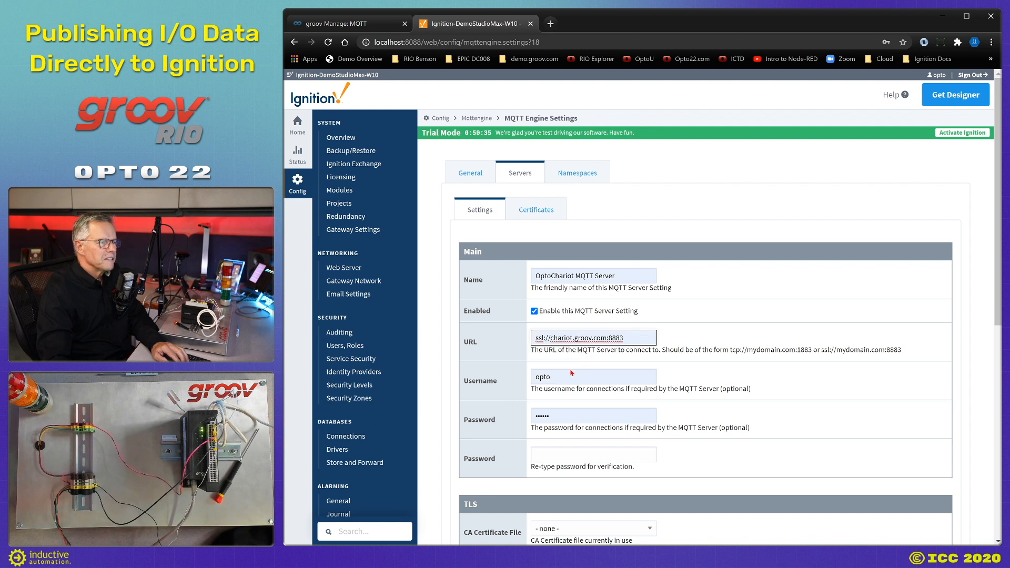
Enter the broker username, password and password confirmation.
left_click(563, 378)
type("icc")
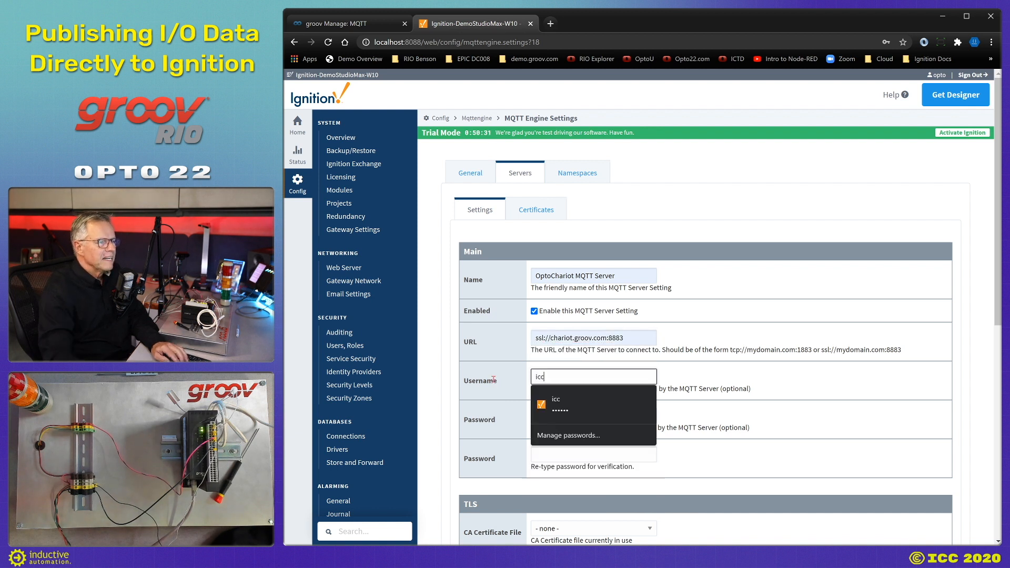
key("Tab")
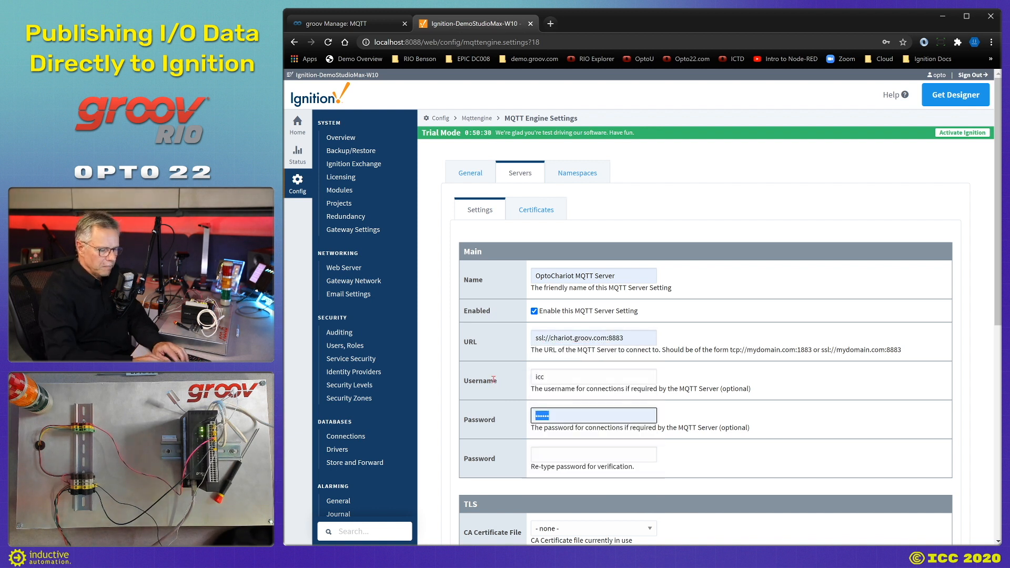
type("••••")
key("Tab")
type("••••••")
Set OptoChariot Certificate as the CA certificate file and save the server setting.
scroll(484, 375, "down", 3)
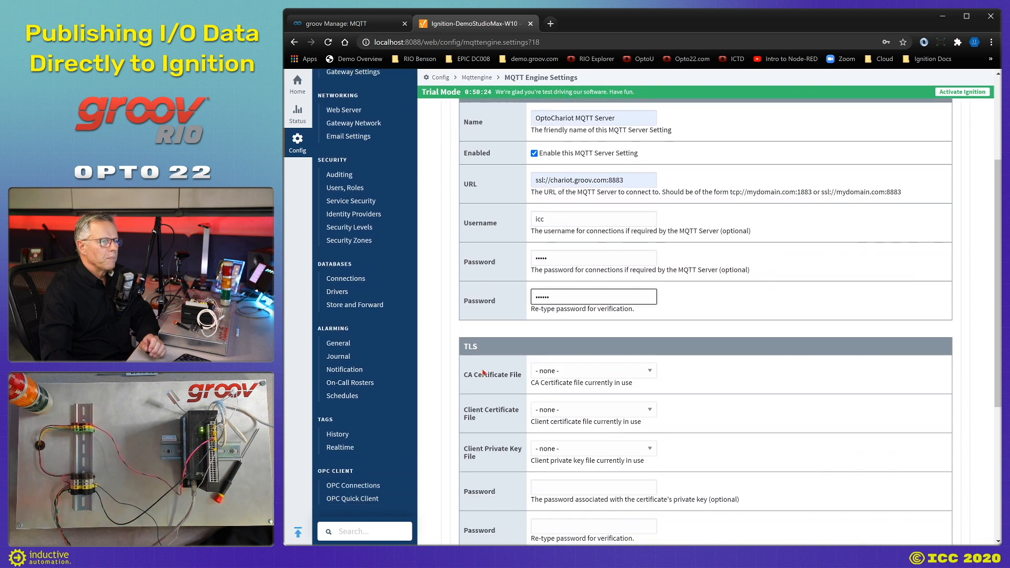
scroll(483, 373, "down", 1)
left_click(555, 317)
left_click(551, 343)
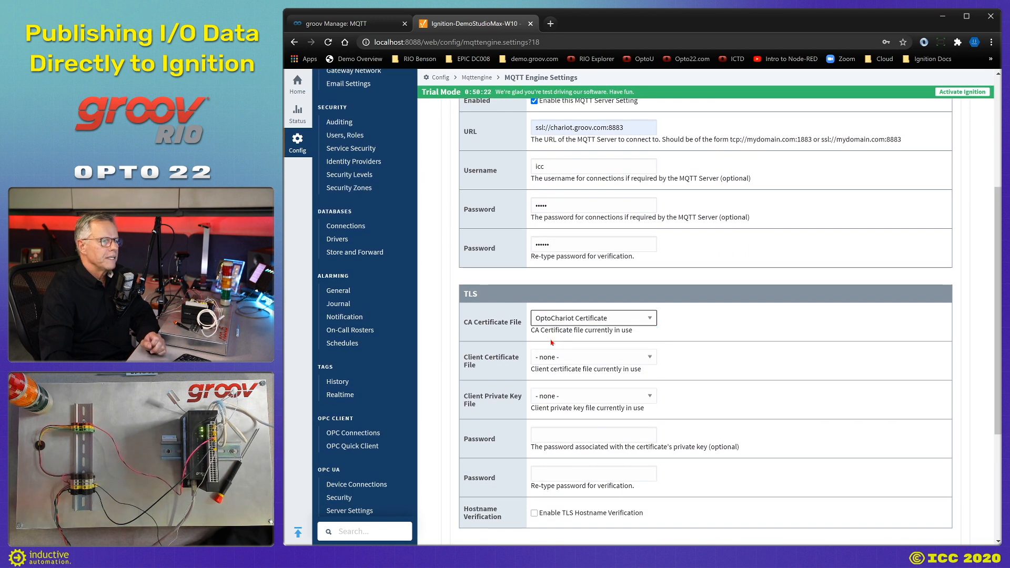
scroll(569, 358, "down", 2)
left_click(730, 473)
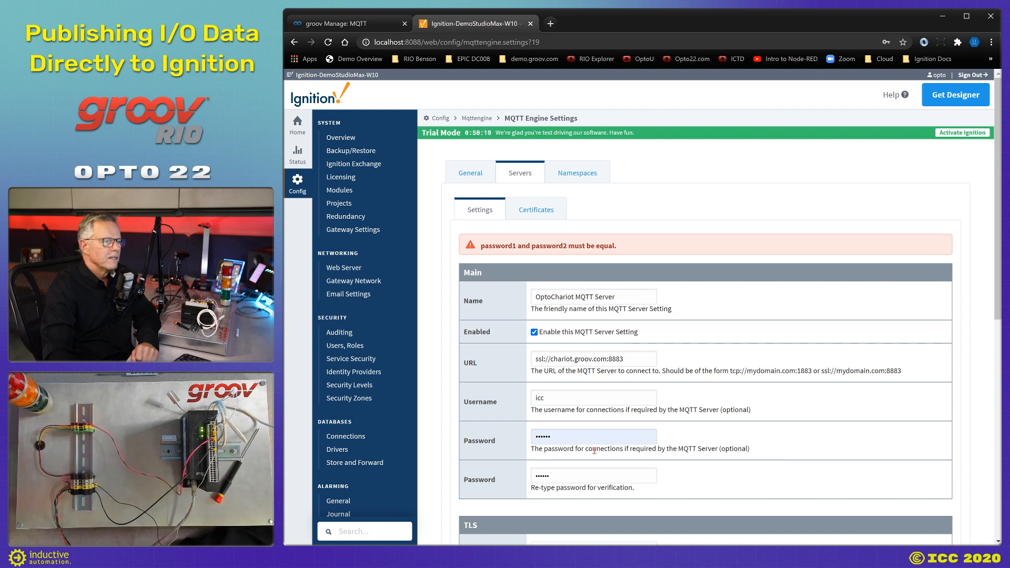
Re-enter the matching password and confirmation, then save the server setting again.
left_click_drag(562, 440, 483, 452)
type("••••••")
key("Tab")
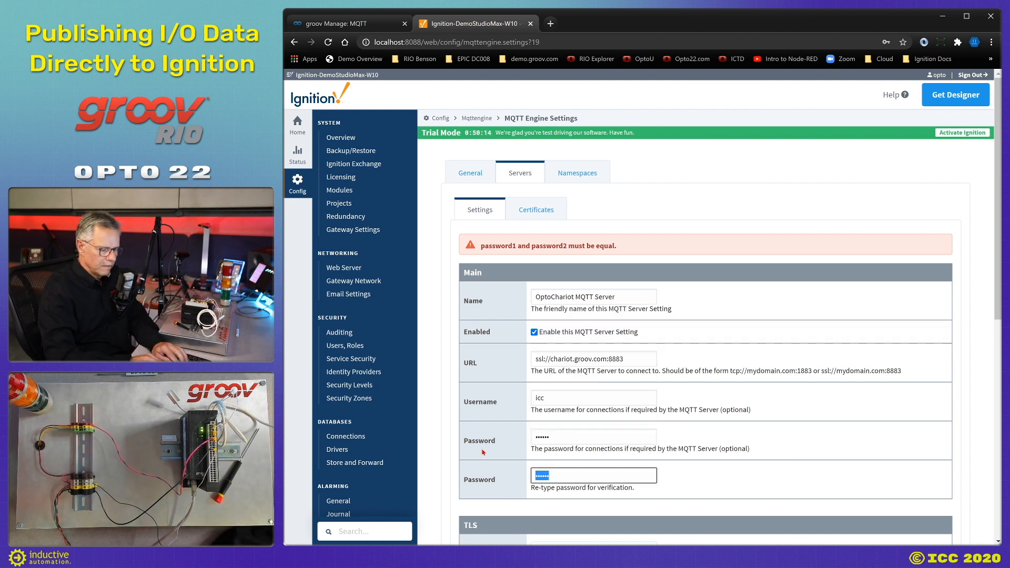
type("••••••")
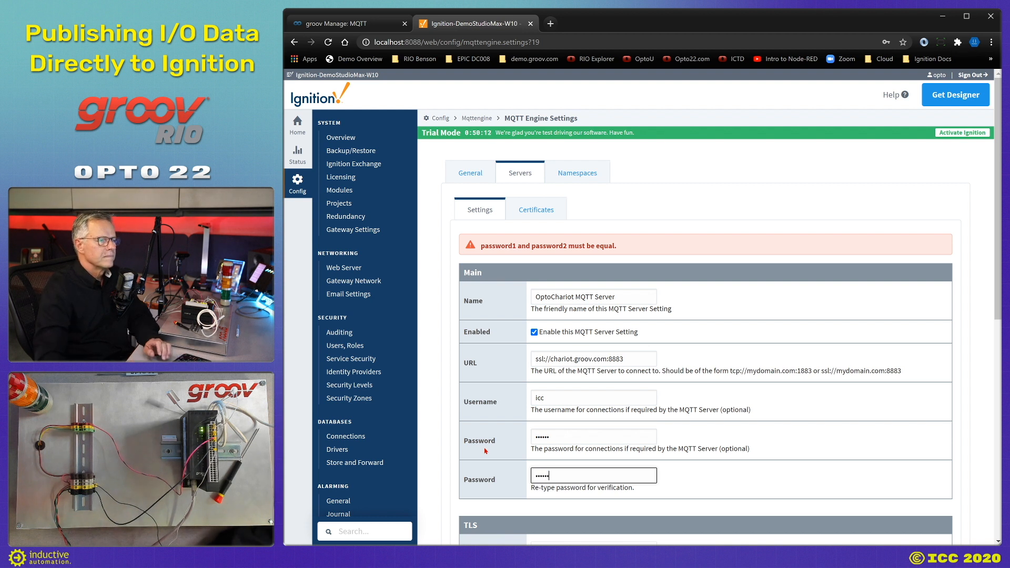
scroll(605, 360, "down", 3)
scroll(605, 360, "down", 4)
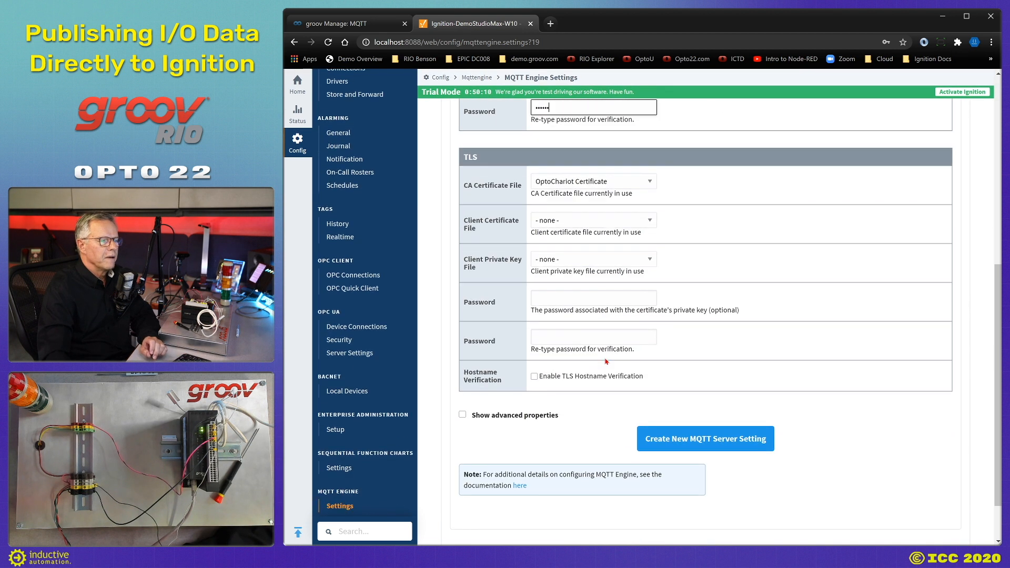
left_click(721, 444)
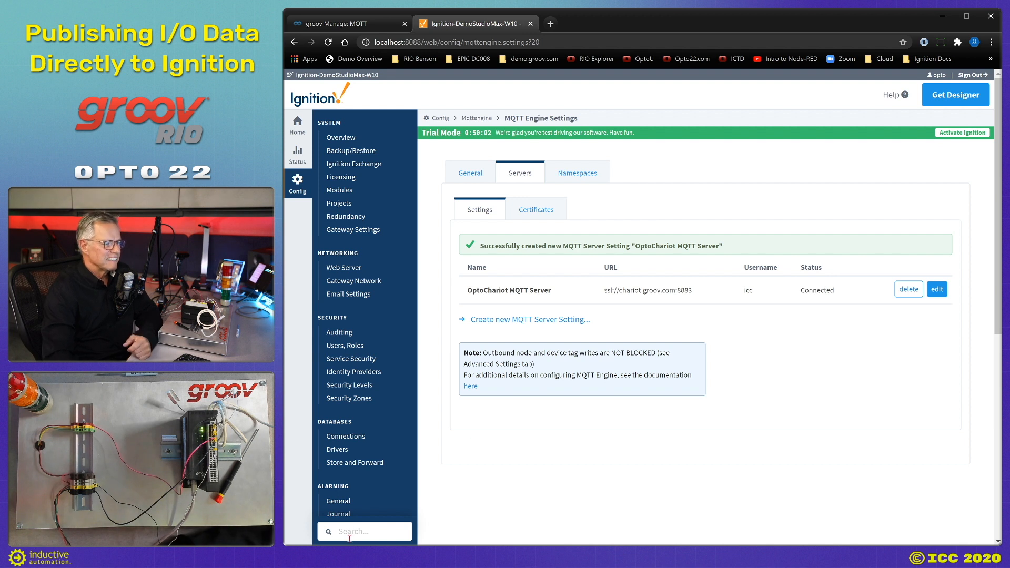
Launch the Designer for the DemoStudioMax gateway and log in.
key("alt+Tab")
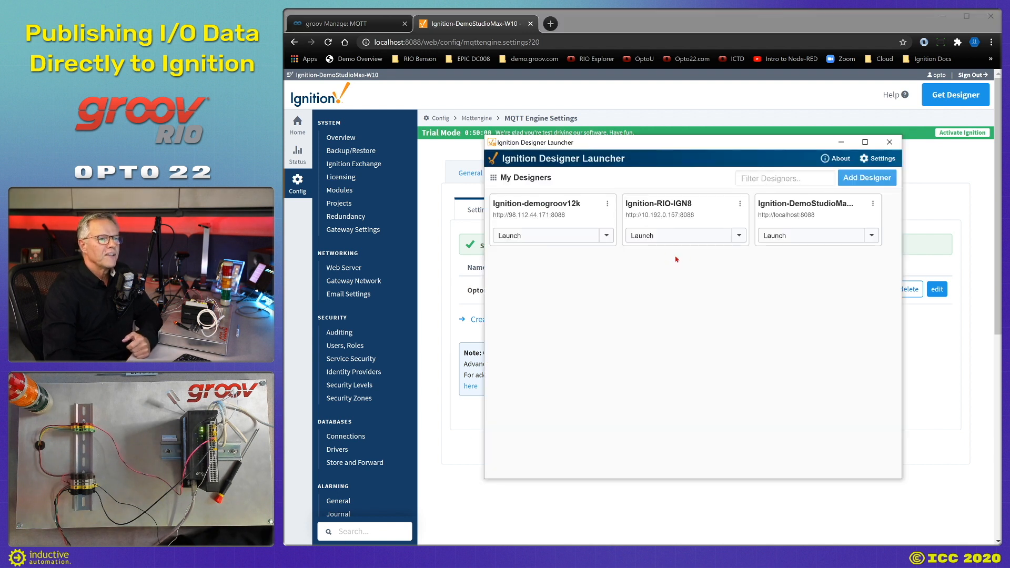
left_click(780, 238)
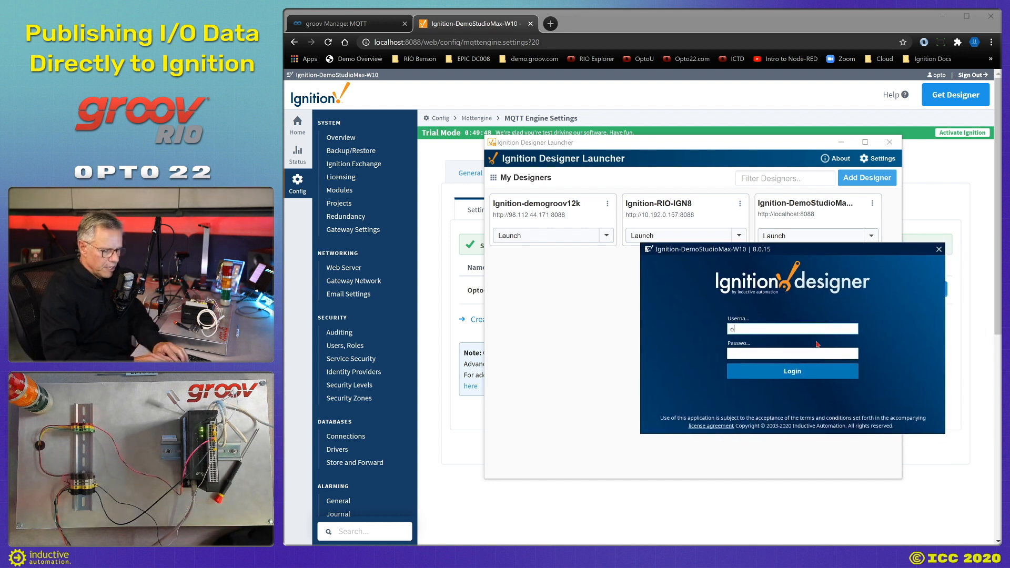
key("Tab")
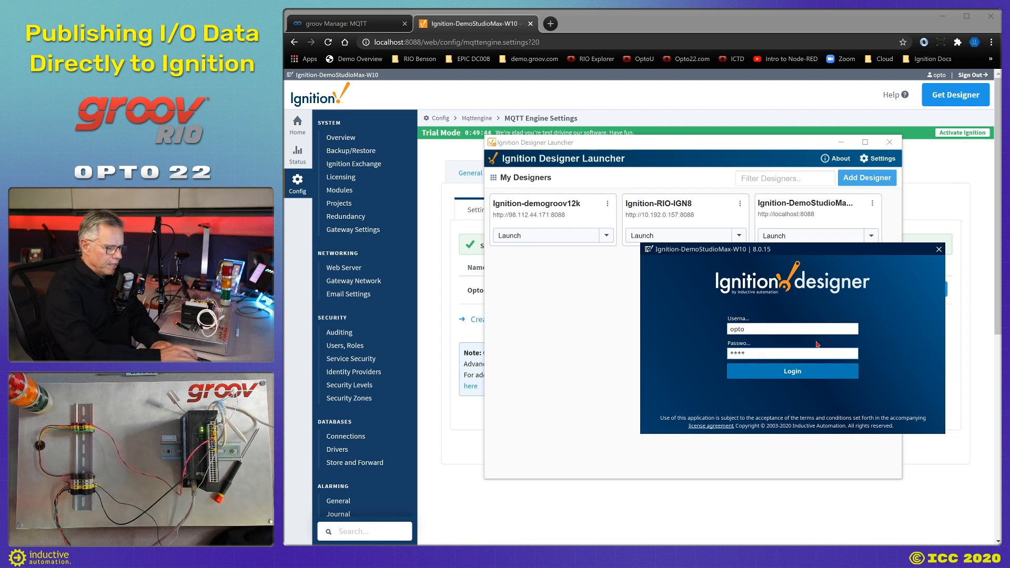
left_click(794, 370)
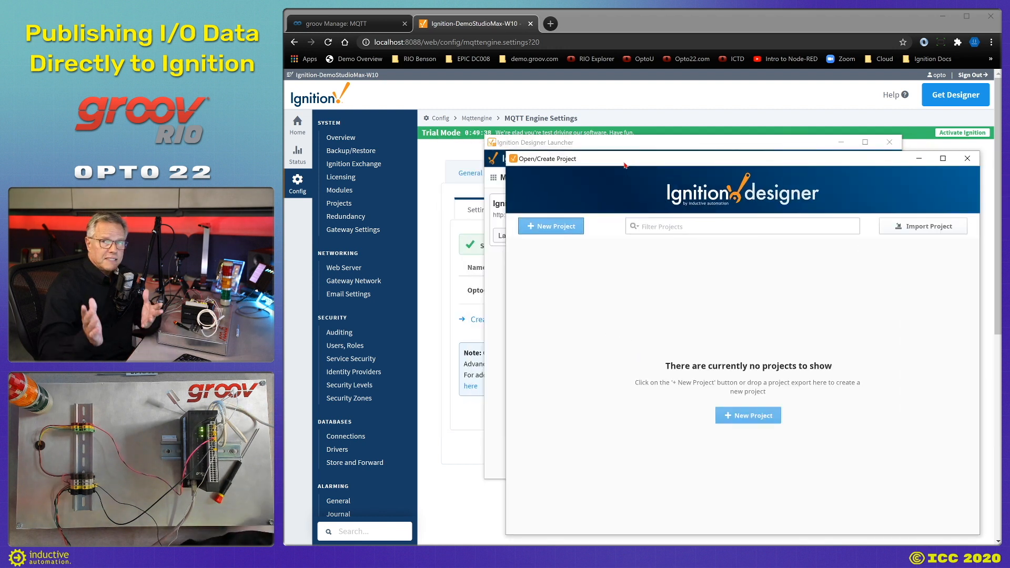
Create a new project named icc2020 and open it in the Designer.
left_click(558, 226)
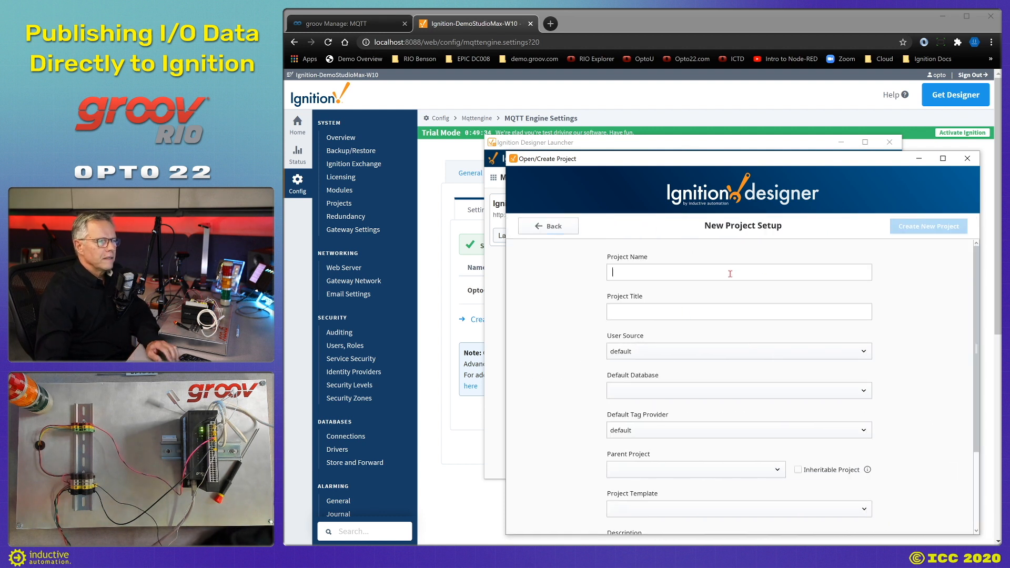
type("icc2020")
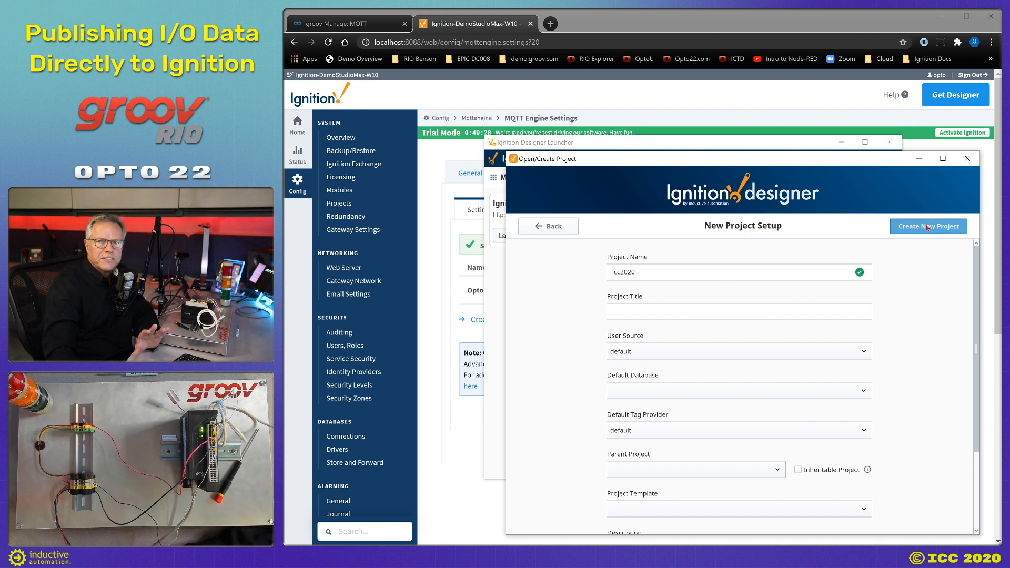
left_click(927, 228)
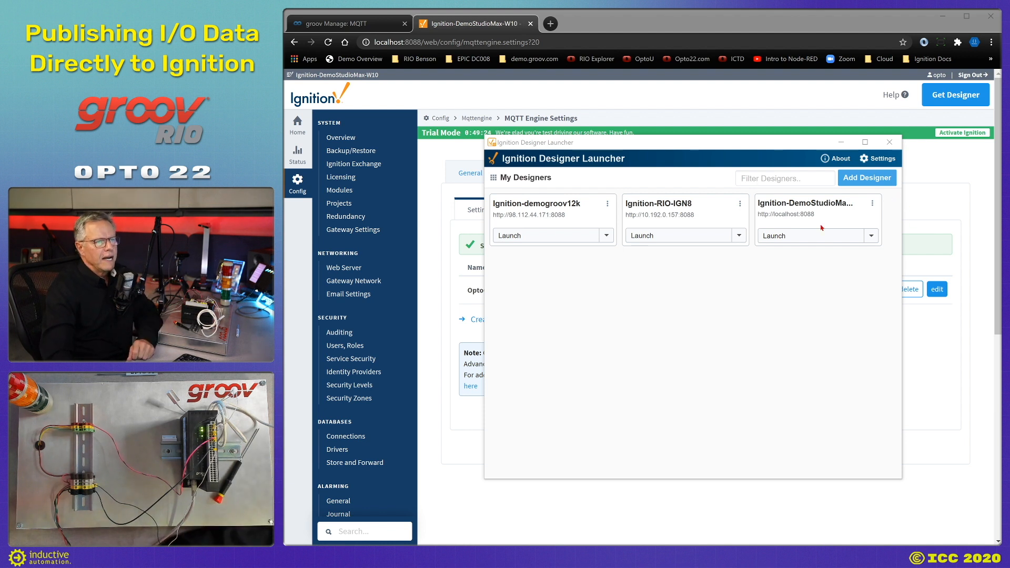
left_click(778, 236)
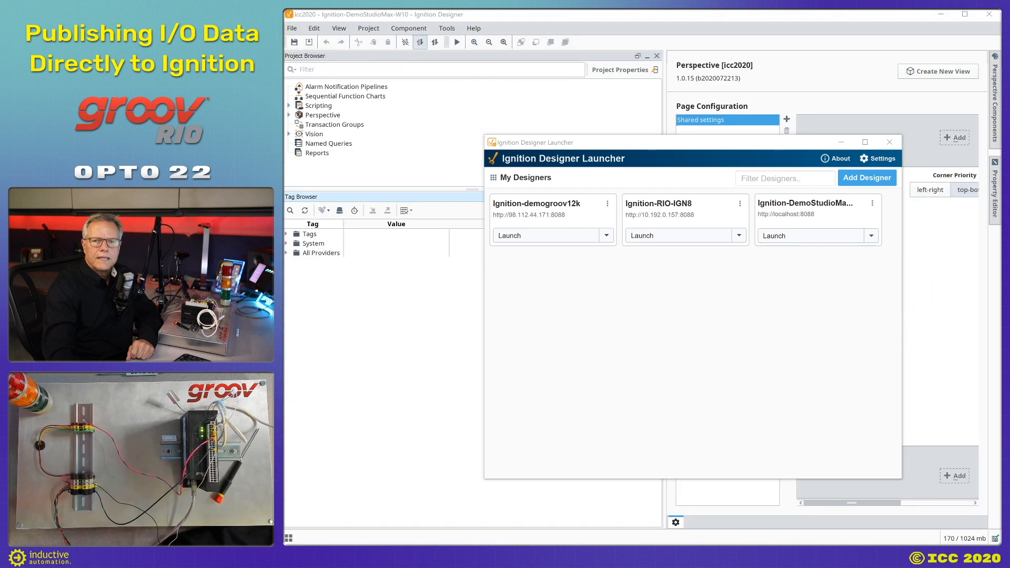
Expand MQTT Engine > Edge Nodes > Opto22 > ICC2020 > IgnitionIO > OptoMMP > Modules > Channels.
left_click(838, 143)
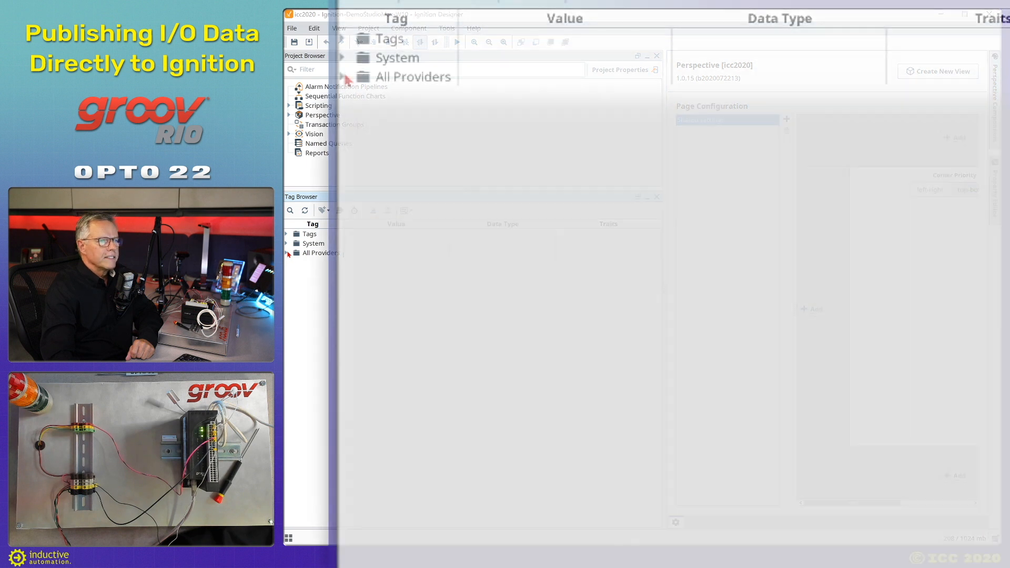
left_click(286, 253)
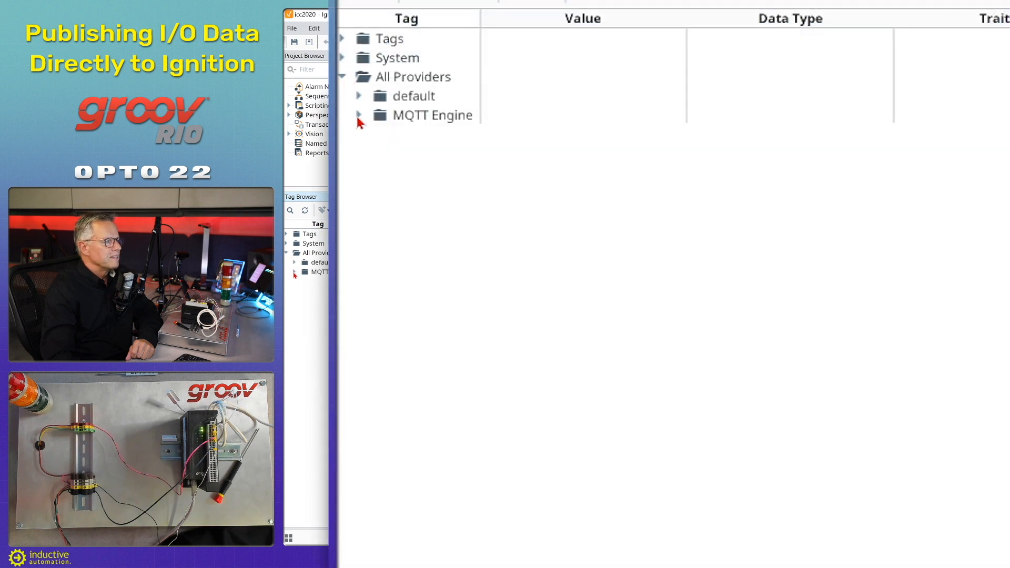
left_click(294, 272)
left_click(303, 291)
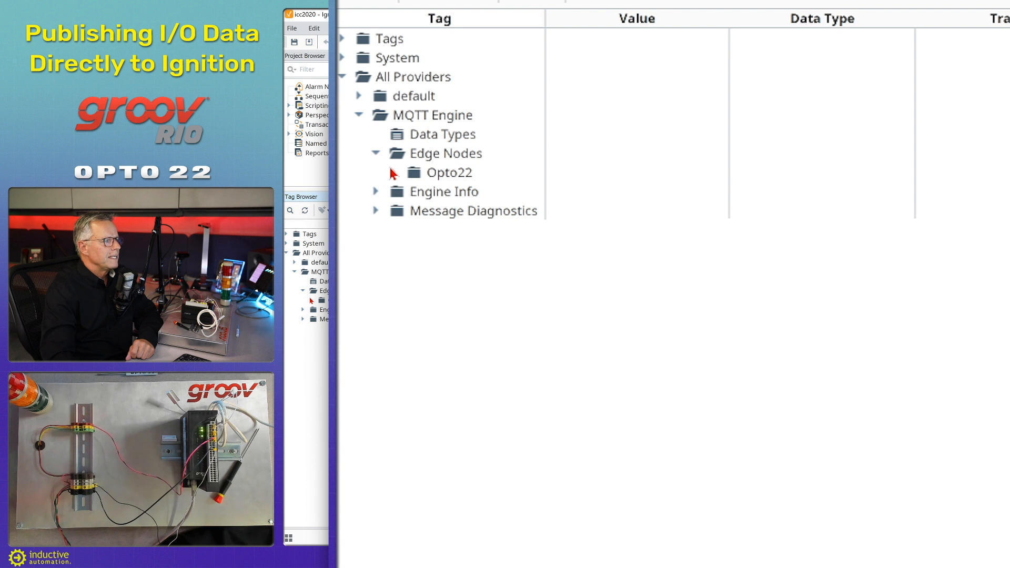
left_click(310, 301)
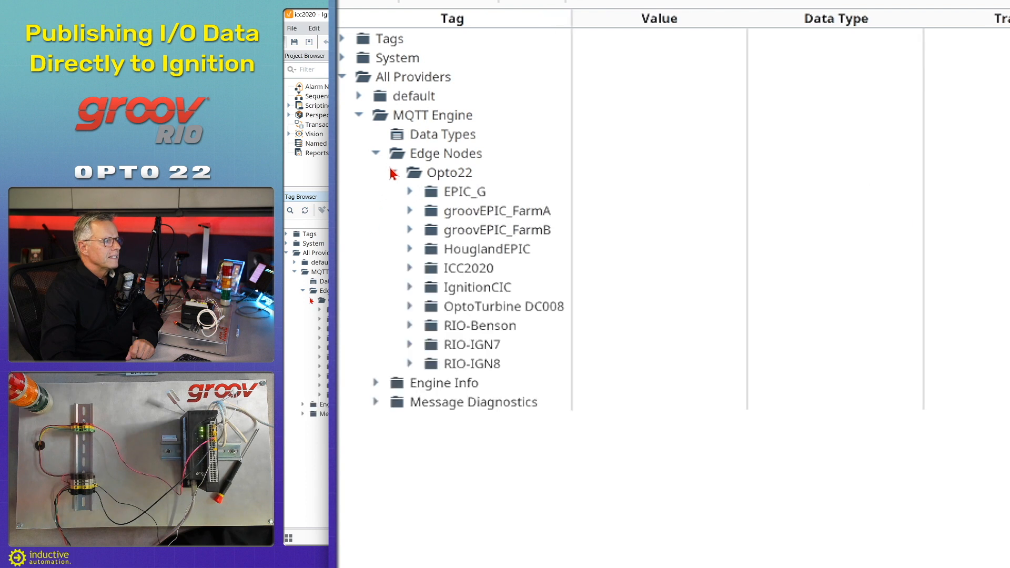
left_click(320, 348)
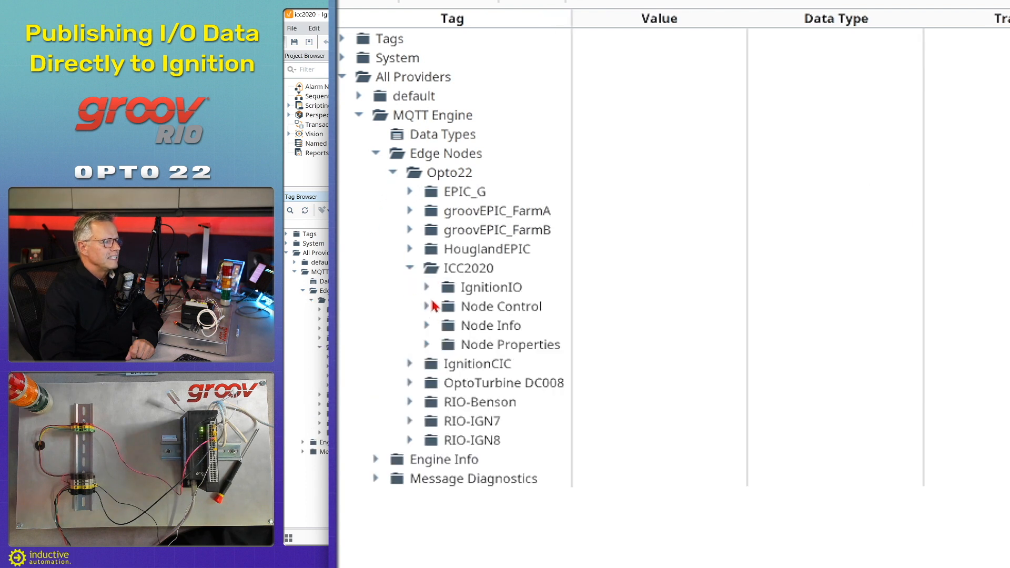
left_click(327, 359)
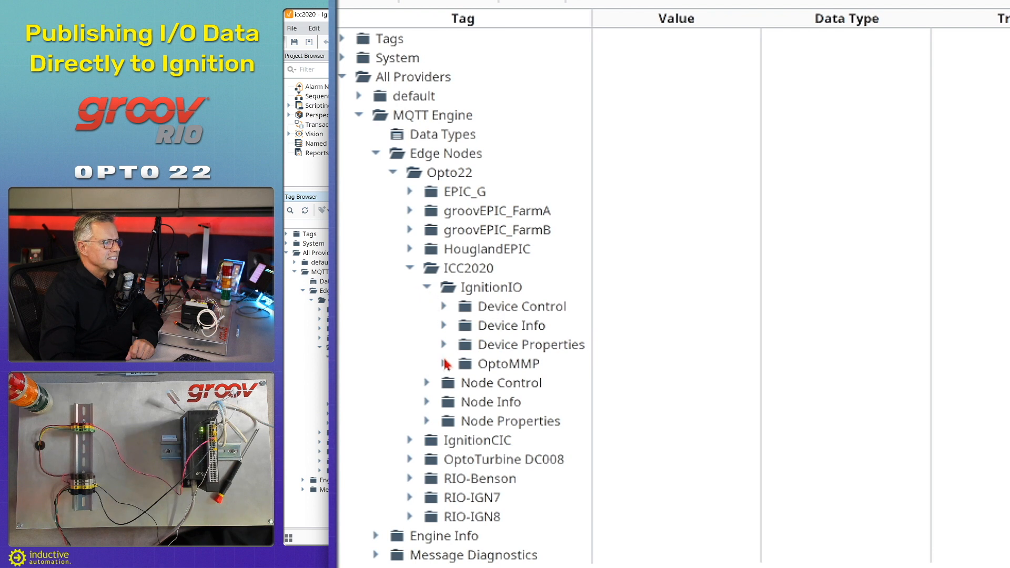
left_click(337, 395)
left_click(462, 384)
left_click(479, 402)
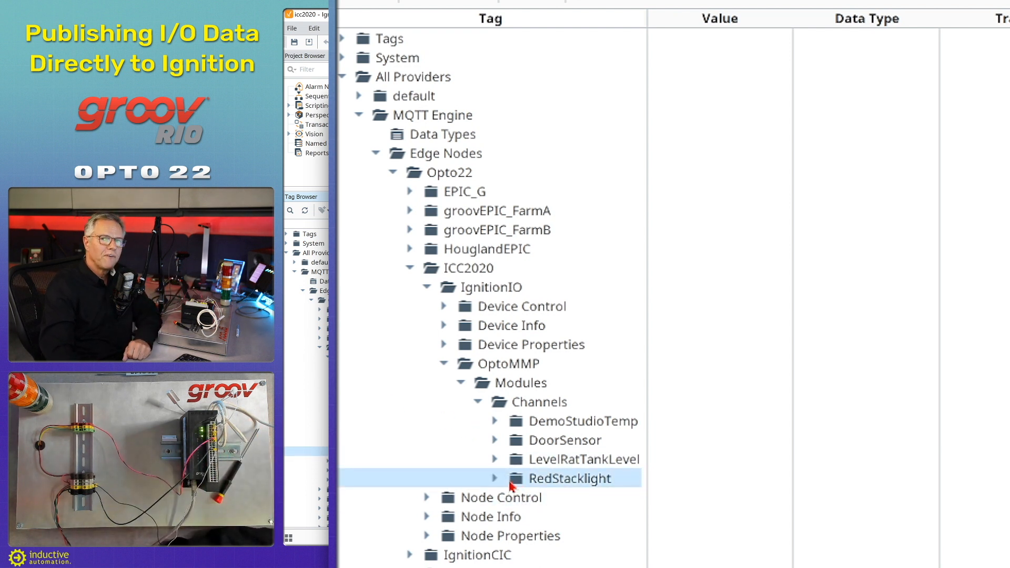
Expand the RedStacklight, LevelRatTankLevel, DoorSensor and DemoStudioTemp channel folders to show live values.
scroll(507, 473, "down", 2)
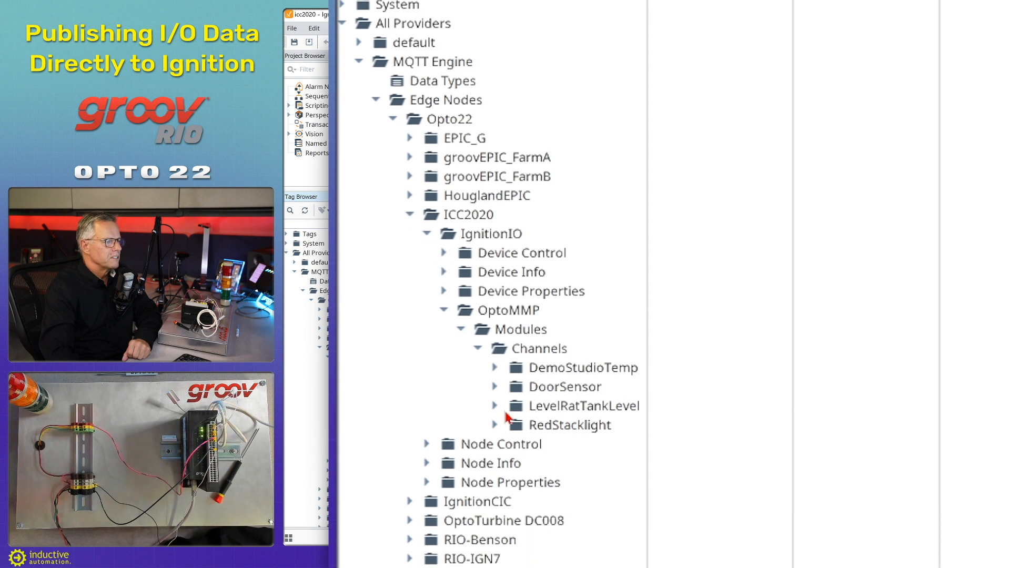
left_click(497, 405)
left_click(496, 386)
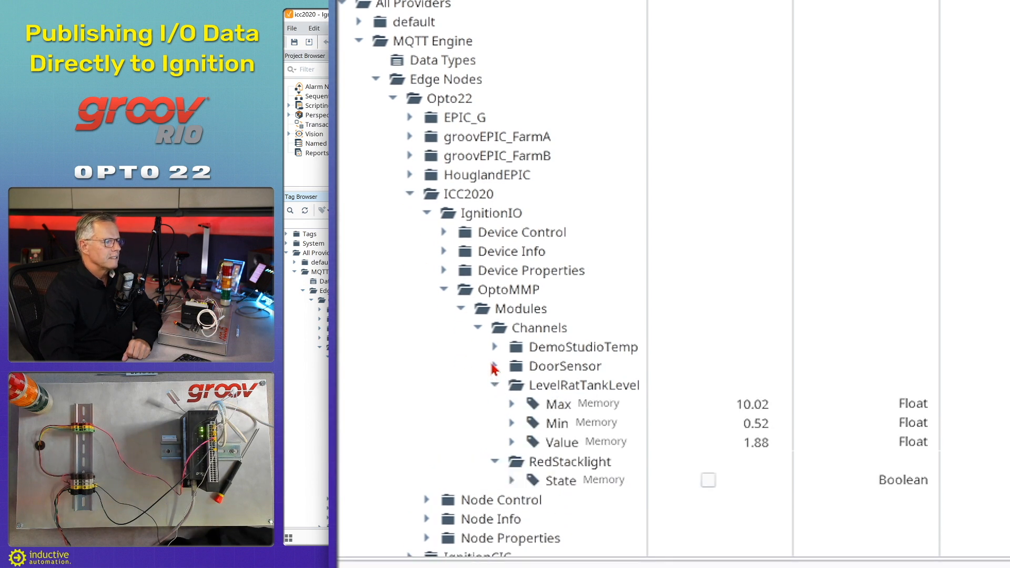
left_click(494, 367)
left_click(494, 348)
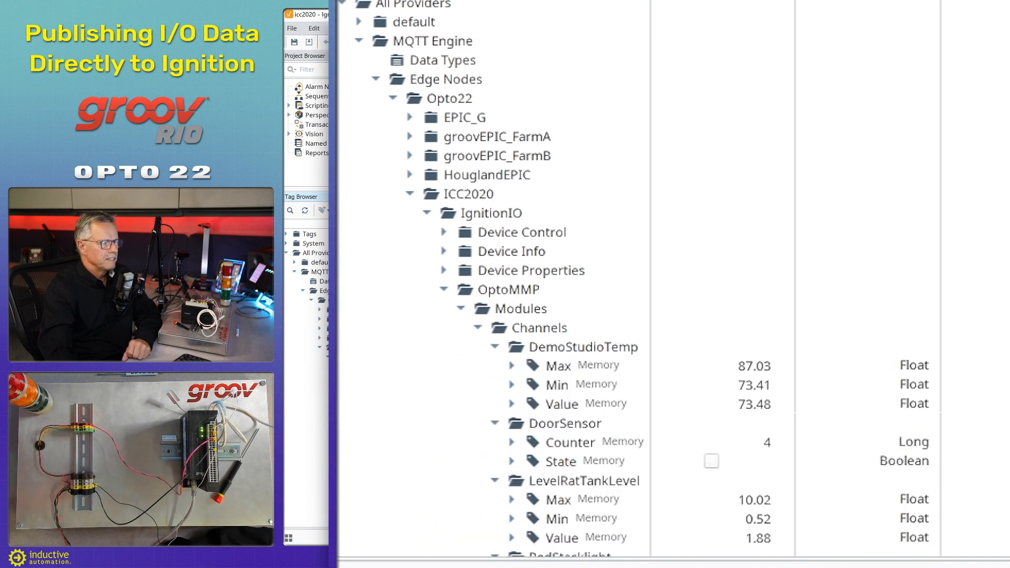
scroll(697, 345, "down", 2)
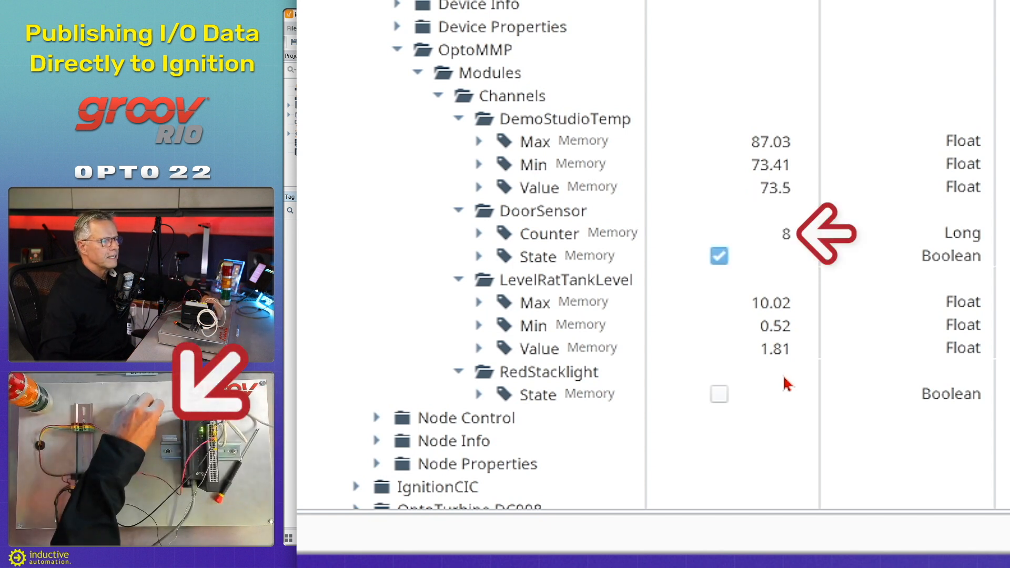
left_click(594, 337)
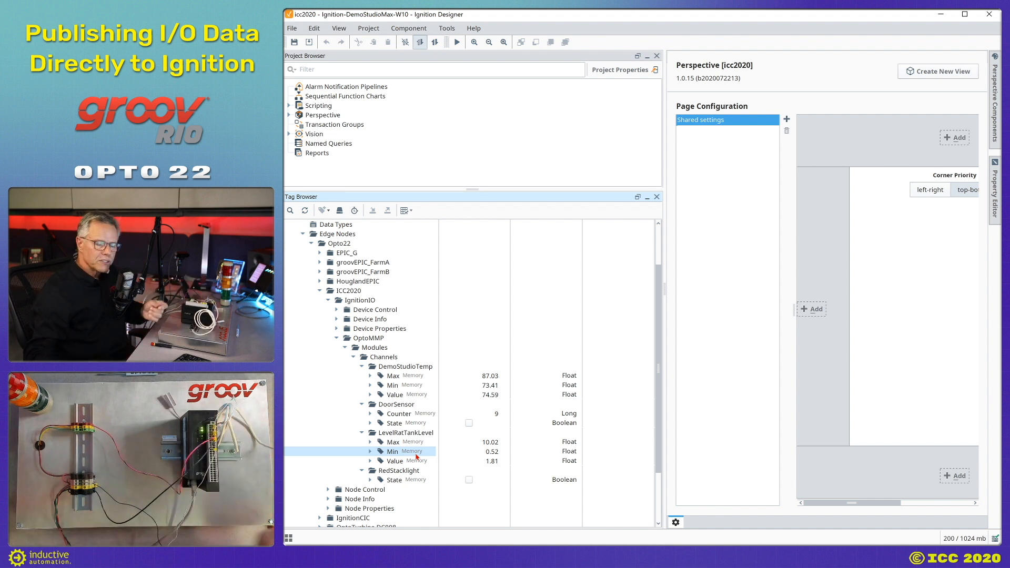
Enable Read/Write mode, toggle RedStacklight State on then off, and switch to the browser.
left_click(416, 442)
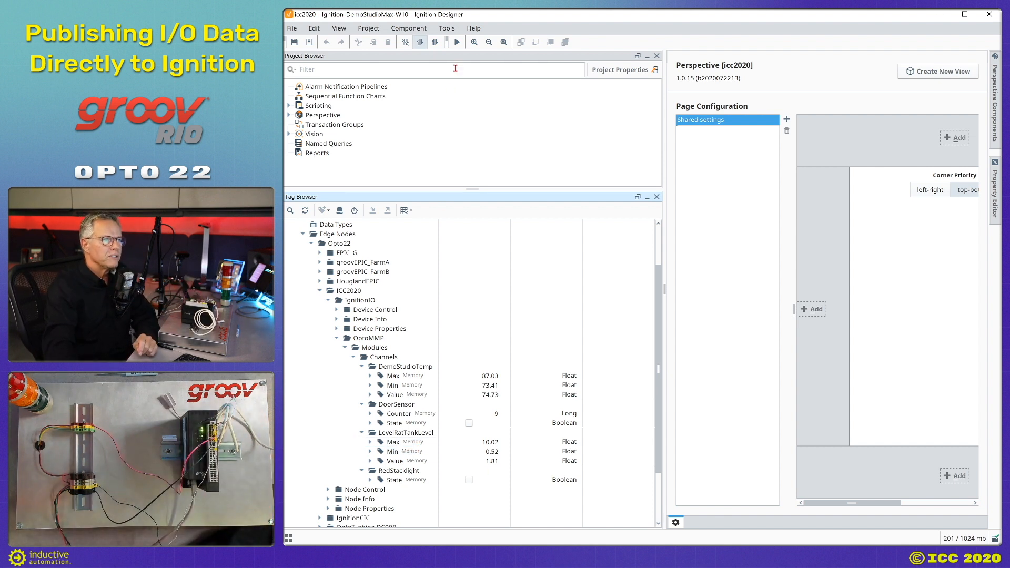
left_click(435, 47)
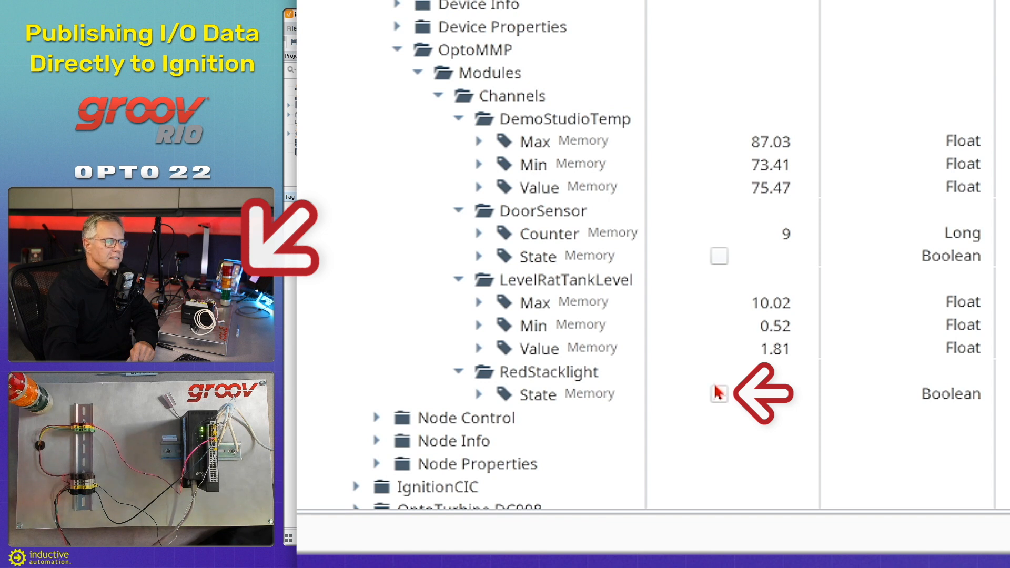
left_click(719, 396)
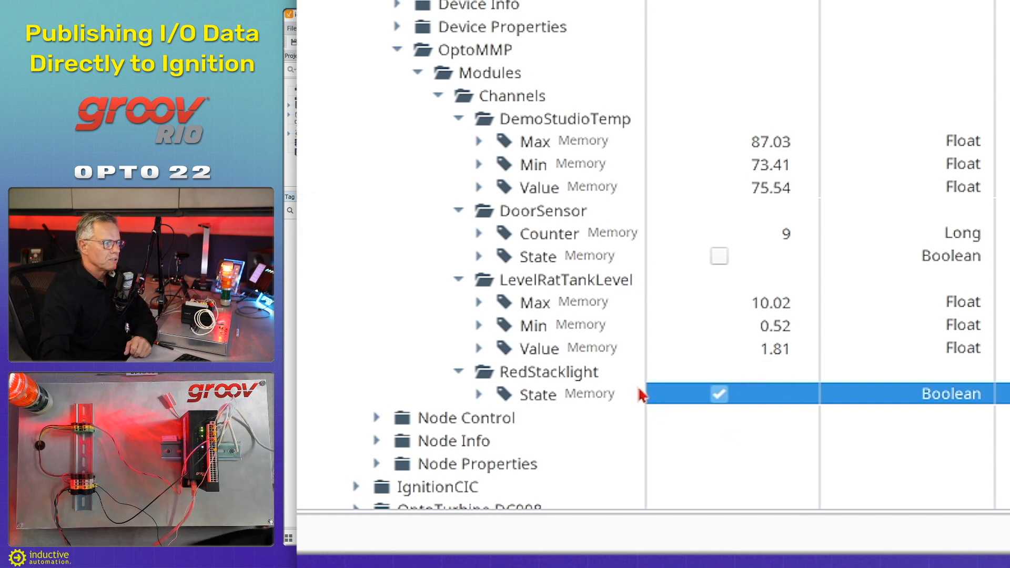
left_click(726, 397)
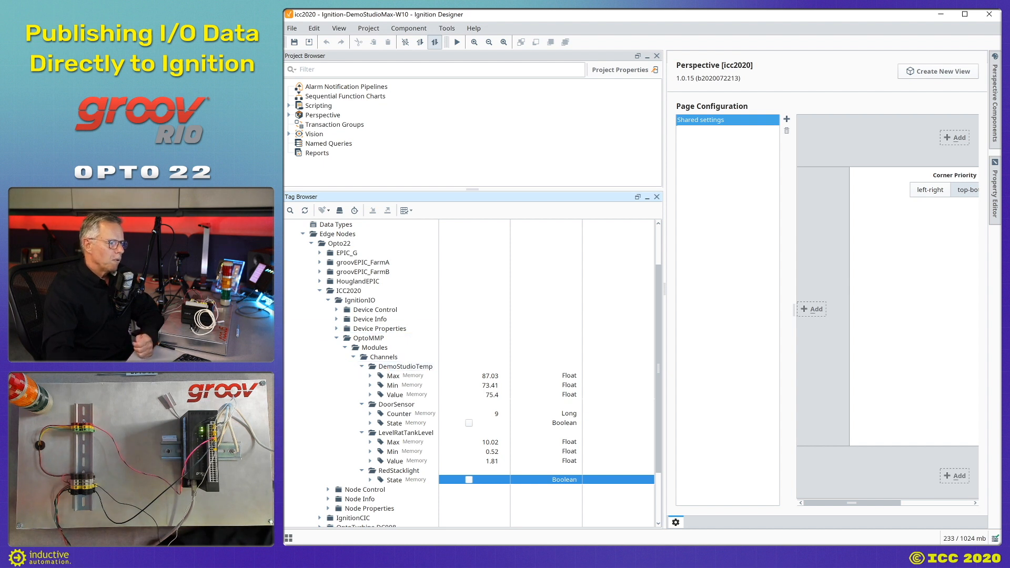
key("alt+Tab")
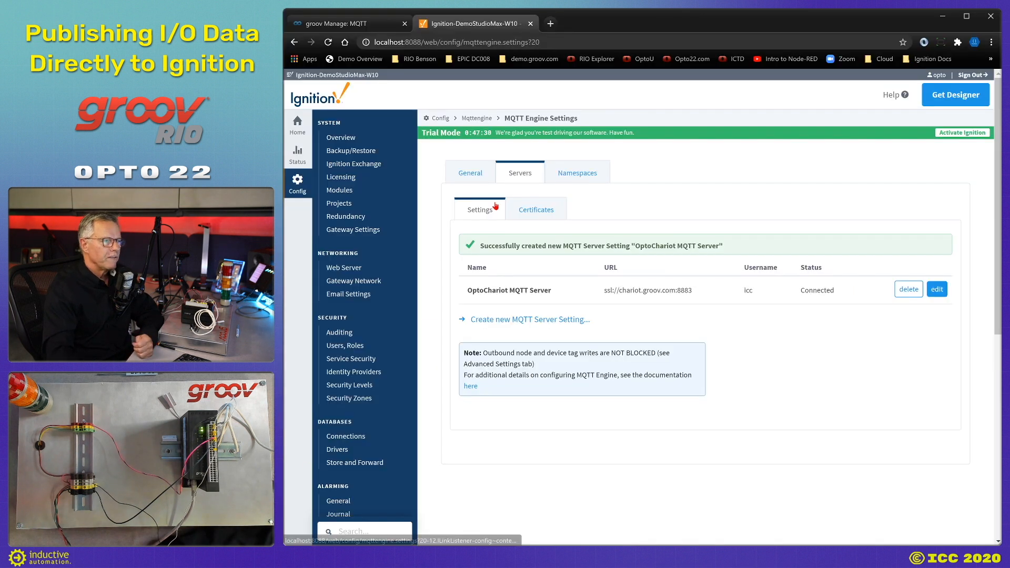
left_click(550, 23)
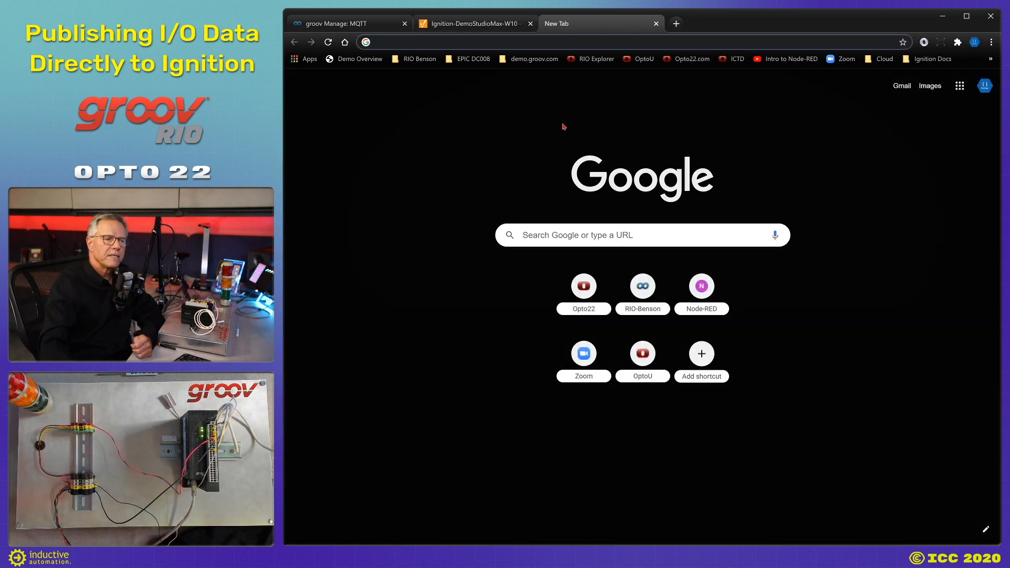
Open the Demo.groov Gateway bookmark, sign in to Config, and view the MQTT Engine servers.
left_click(522, 60)
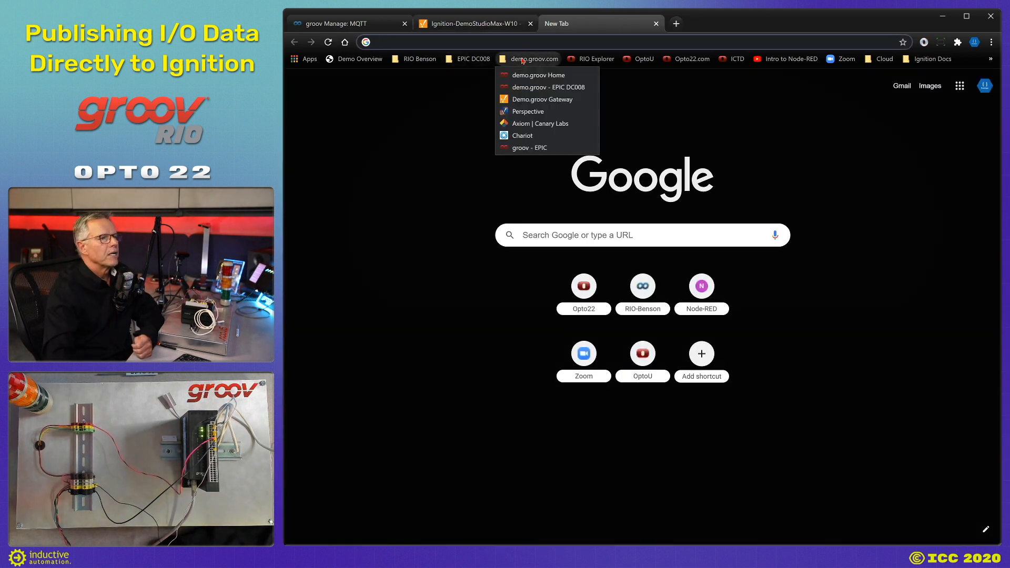
left_click(542, 100)
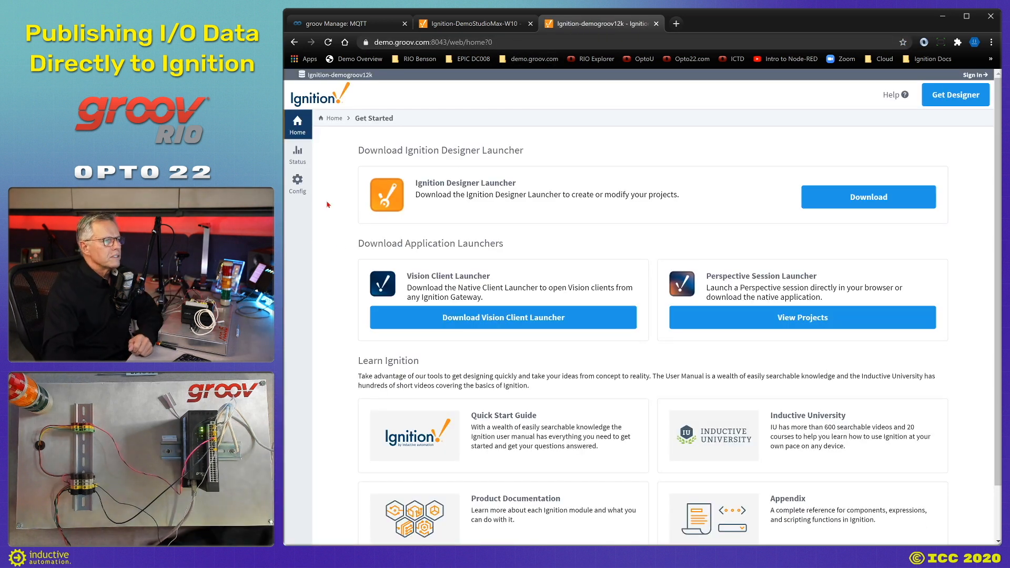
left_click(295, 190)
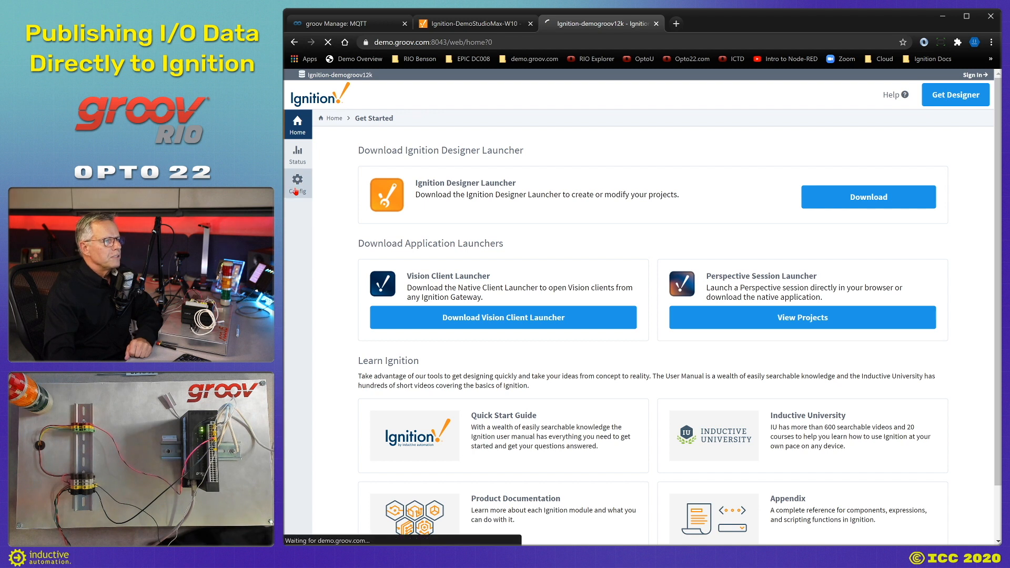
left_click(654, 307)
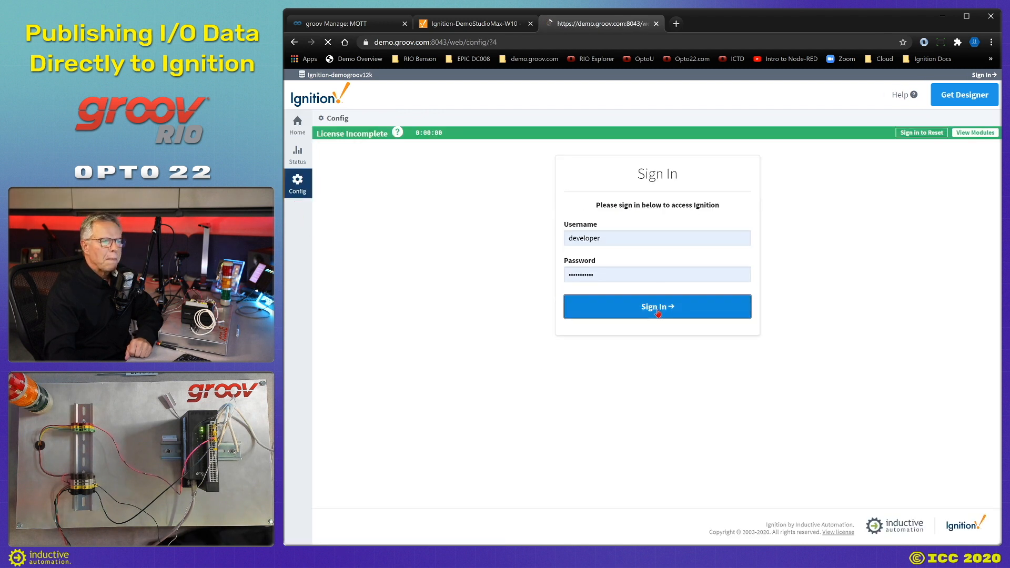
scroll(398, 400, "down", 6)
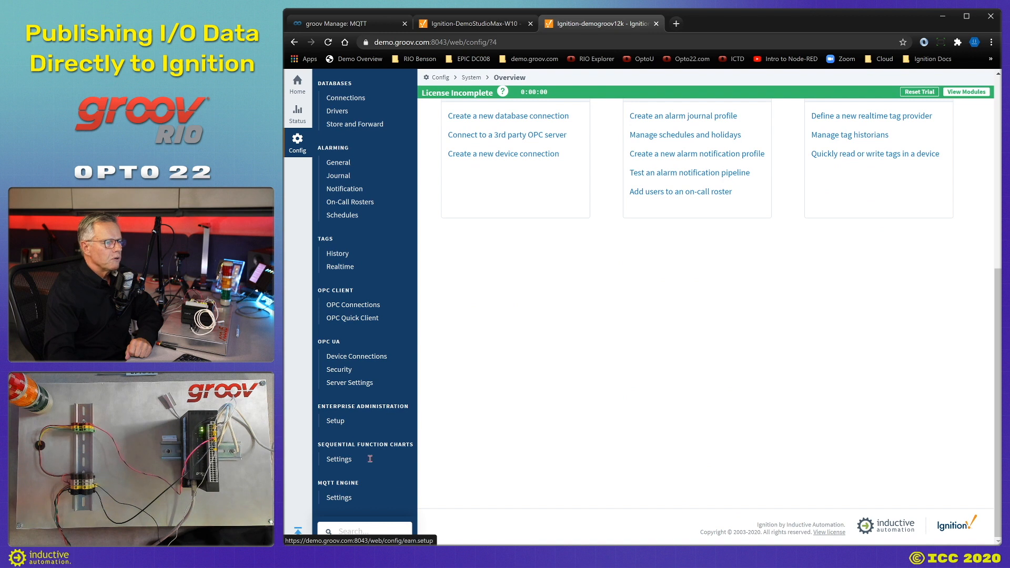
left_click(339, 498)
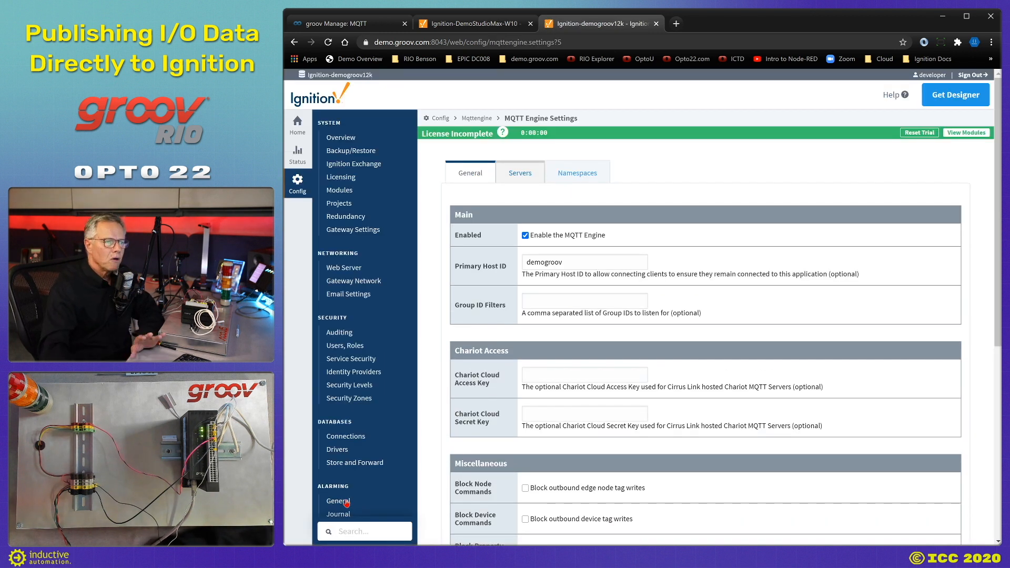
left_click(520, 173)
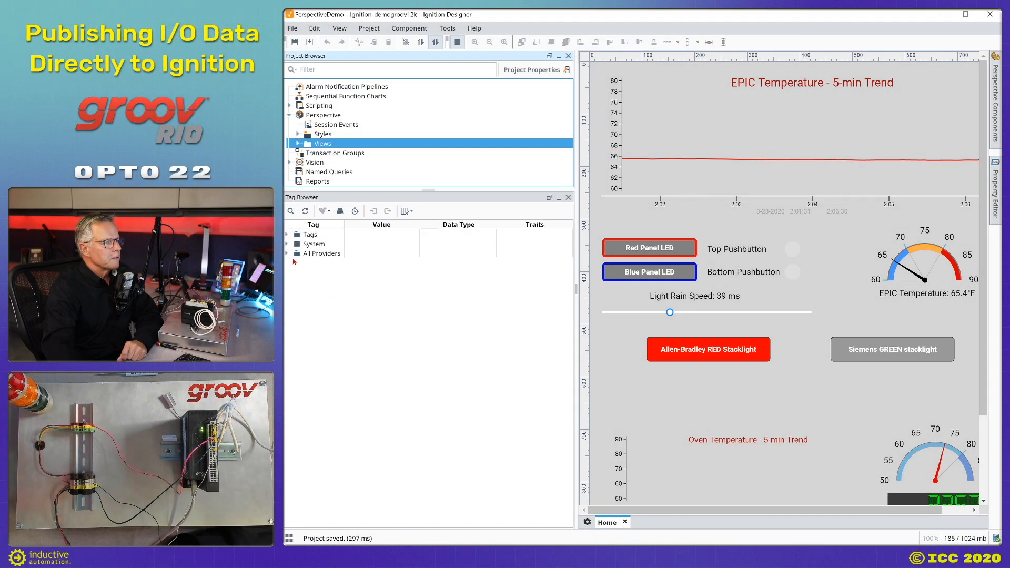
Expand MQTT Engine > Edge Nodes > Opto22 > IgnitionCIC > CIC_RIO in the Tag Browser.
left_click(287, 254)
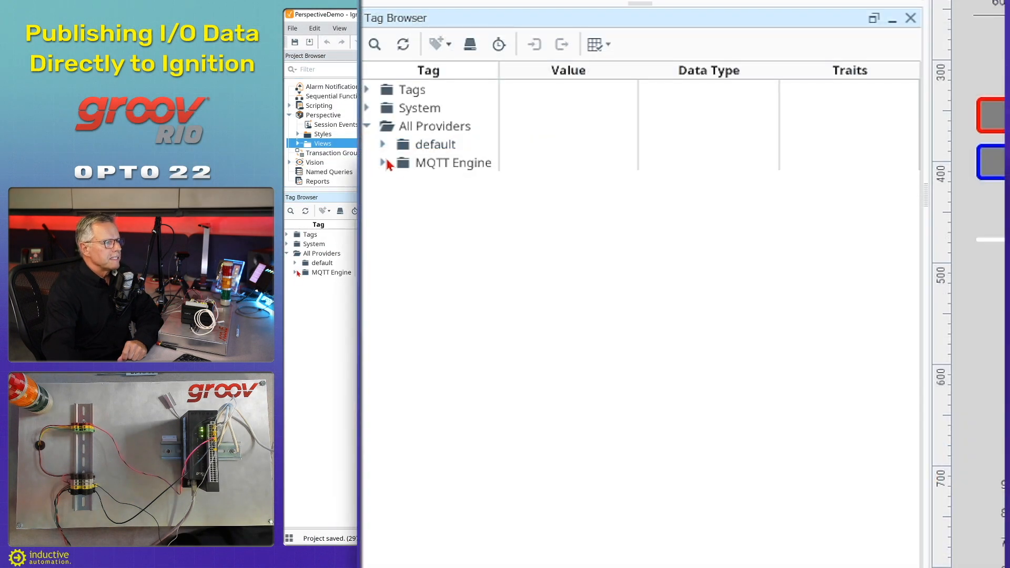
left_click(294, 273)
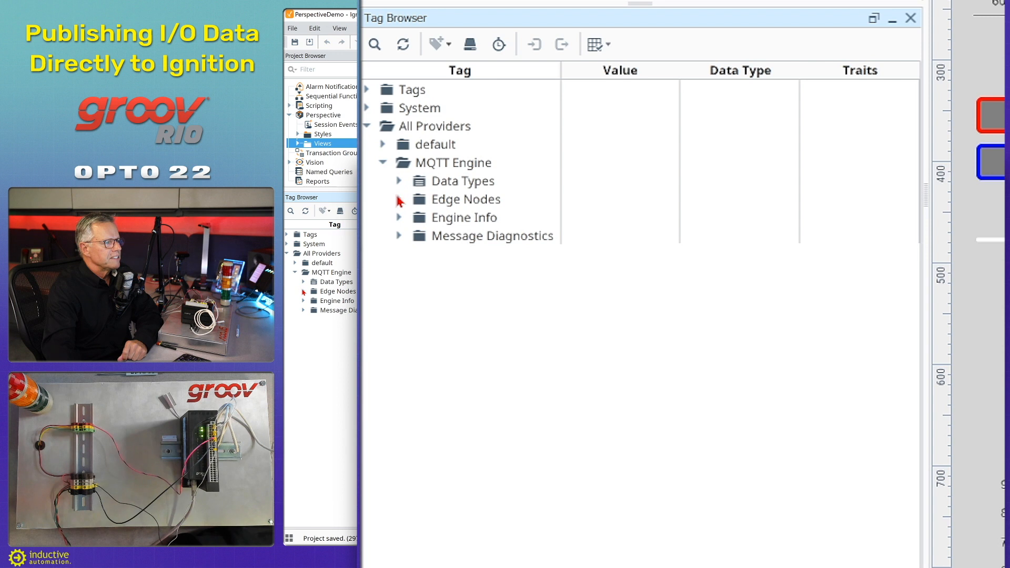
left_click(304, 292)
left_click(312, 330)
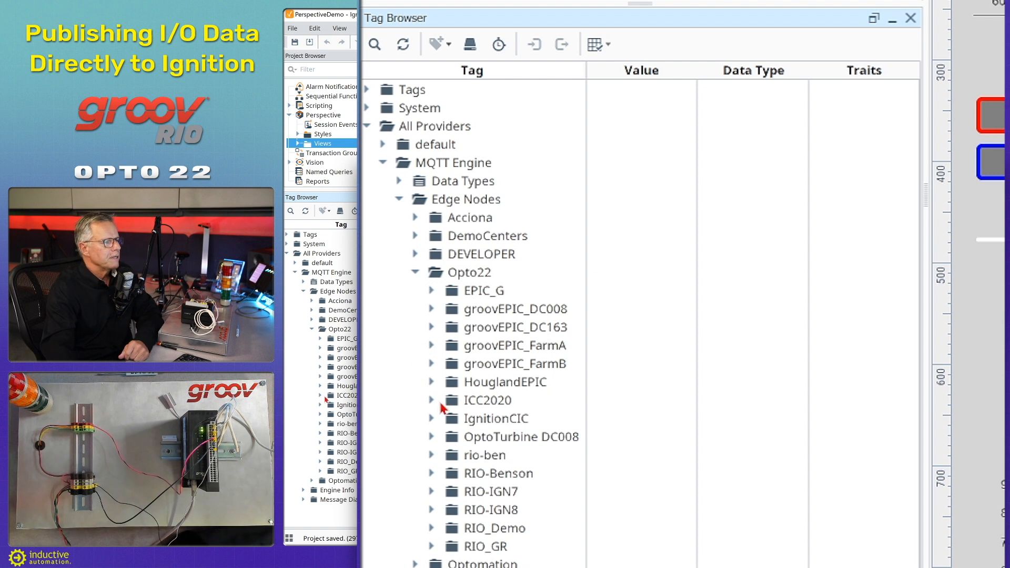
left_click(504, 401)
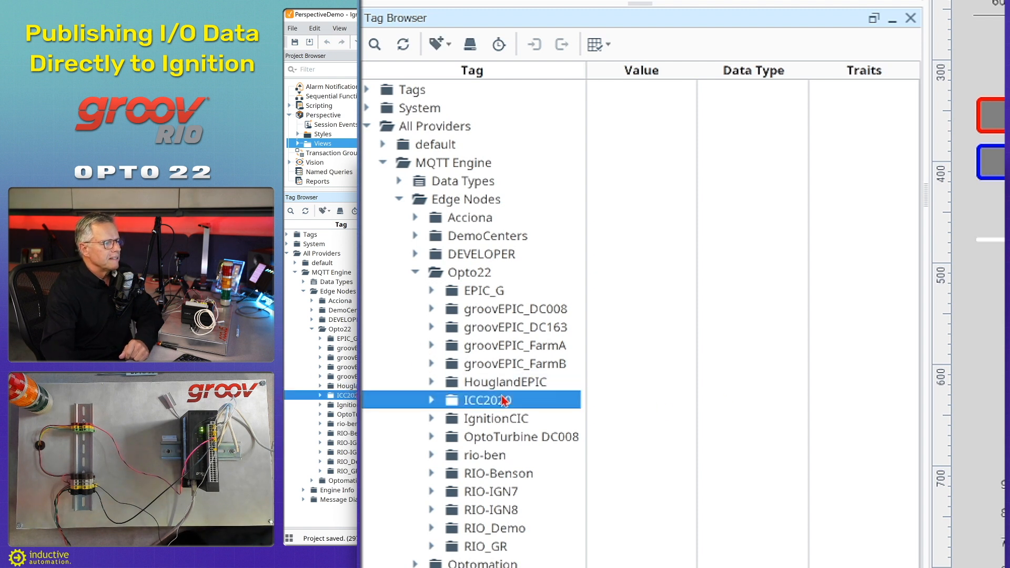
left_click(432, 419)
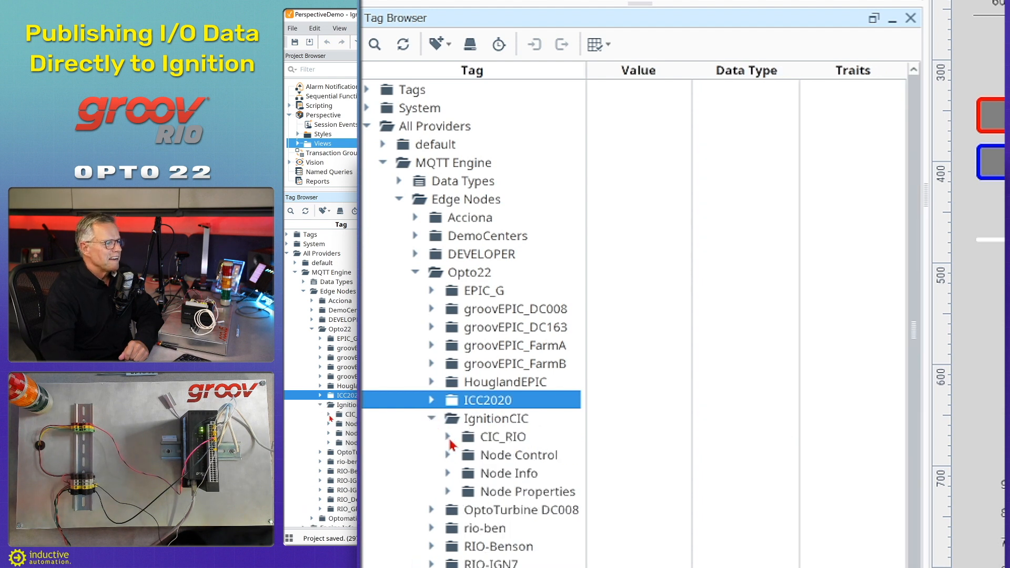
left_click(448, 437)
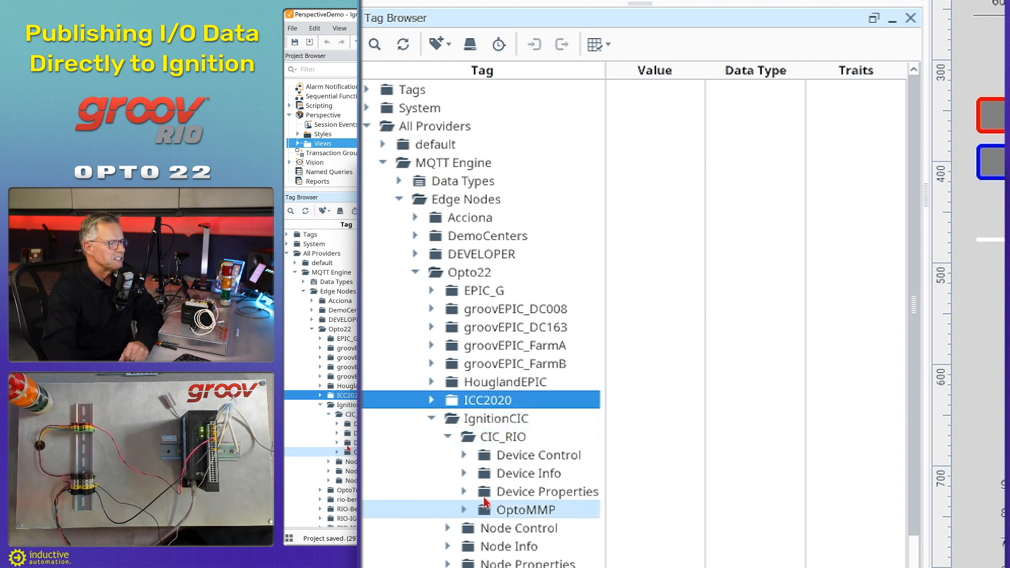
Expand OptoMMP > Modules > Channels > Temp to show Value 100.51, Max 101.11, Min 76.22.
left_click(464, 510)
left_click(480, 528)
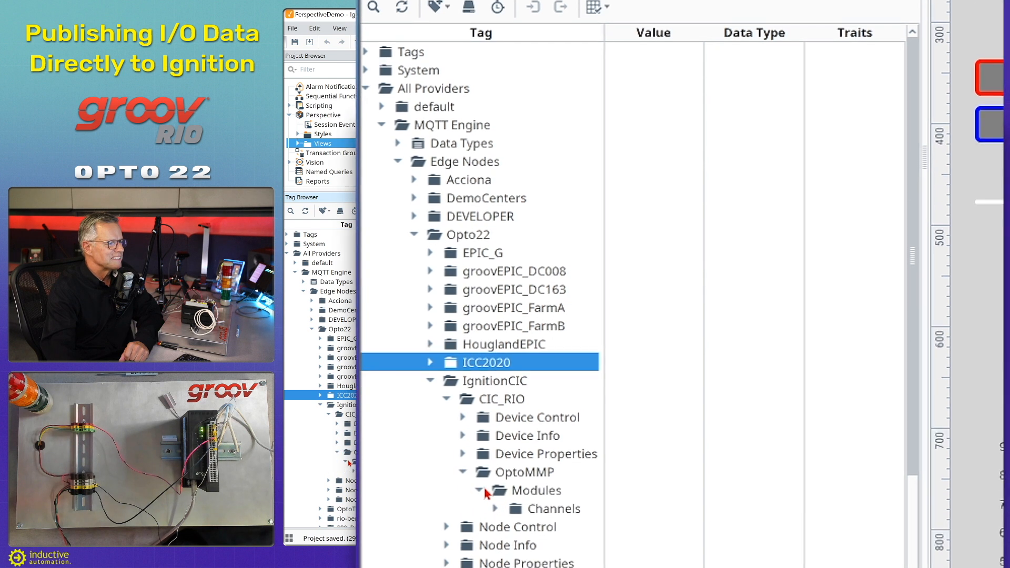
left_click(493, 432)
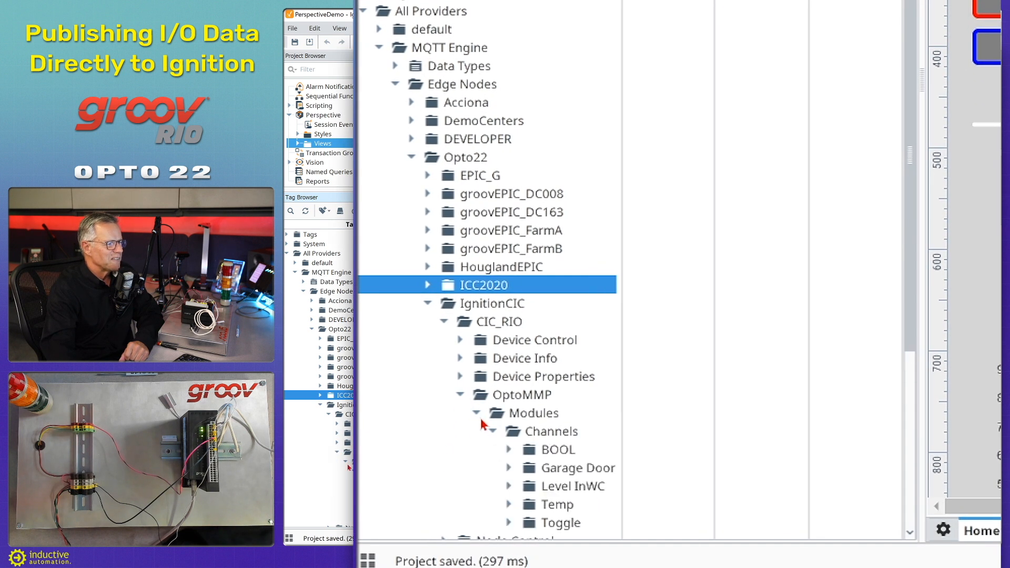
scroll(493, 423, "down", 1)
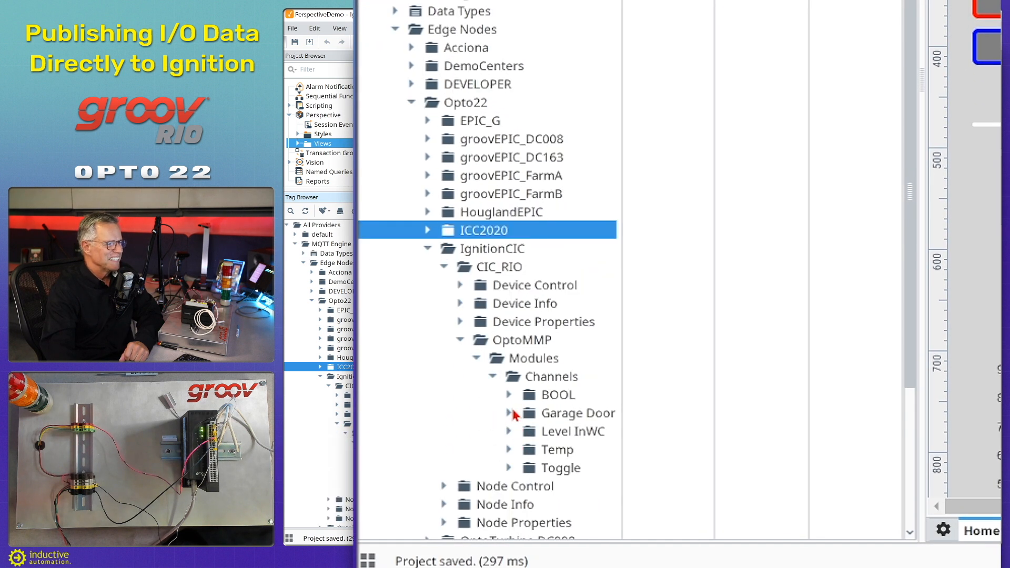
left_click(509, 449)
scroll(468, 396, "down", 2)
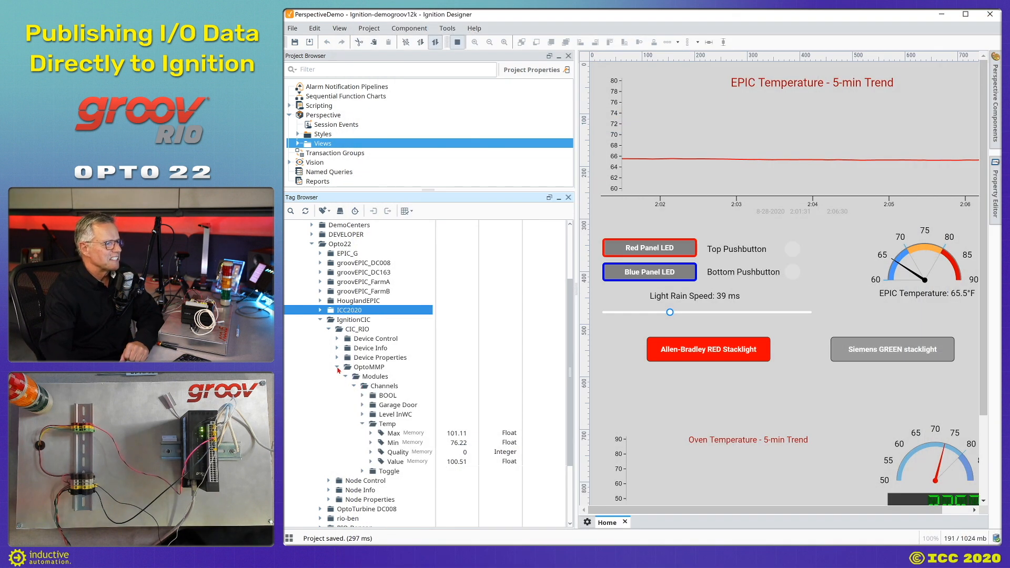
Collapse CIC_RIO, check the AB_PLC tag values under HouglandEPIC's OptoTurbine DC008, then collapse it.
left_click(338, 367)
left_click(328, 343)
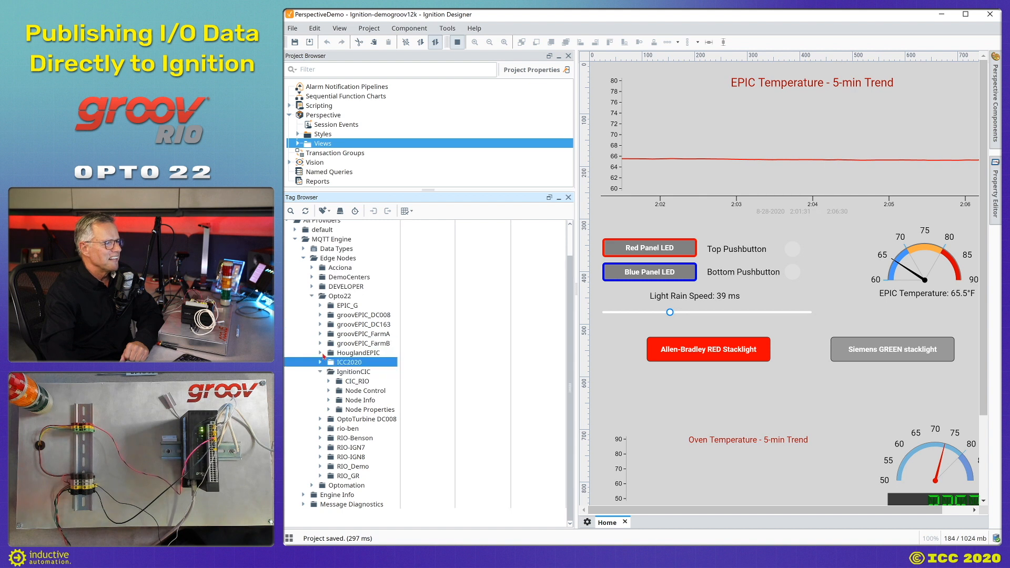
left_click(321, 353)
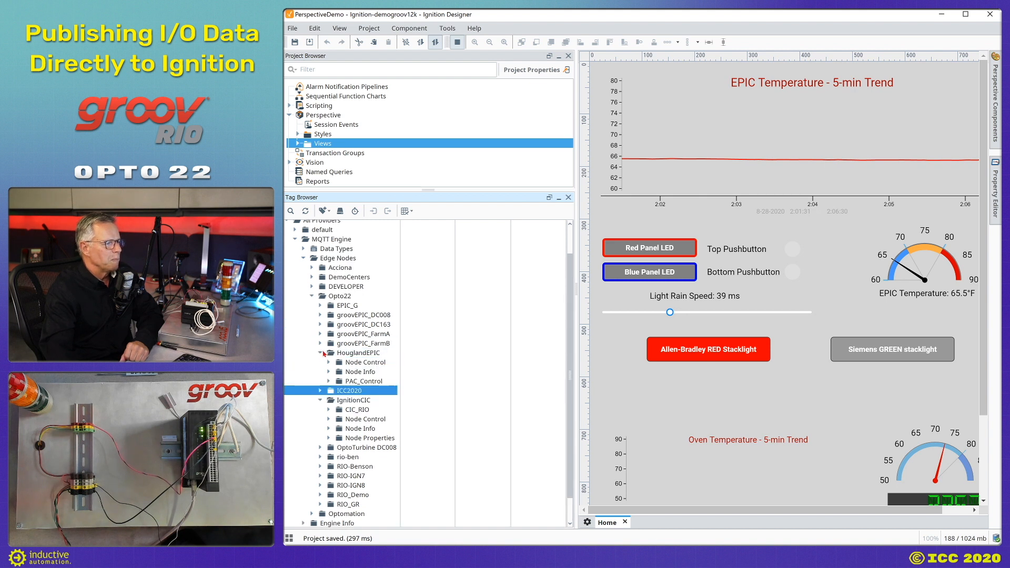
left_click(320, 448)
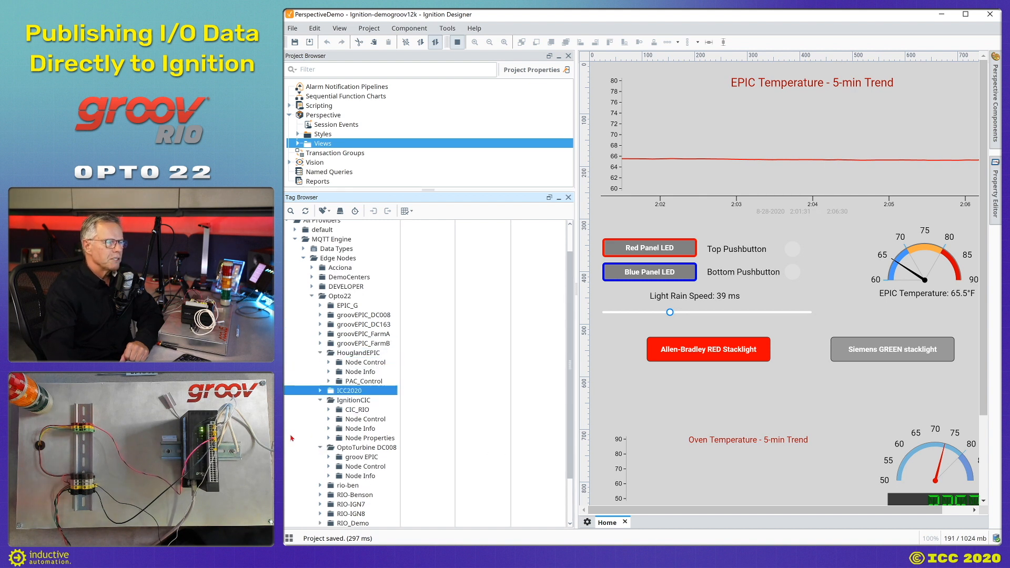
scroll(292, 438, "down", 1)
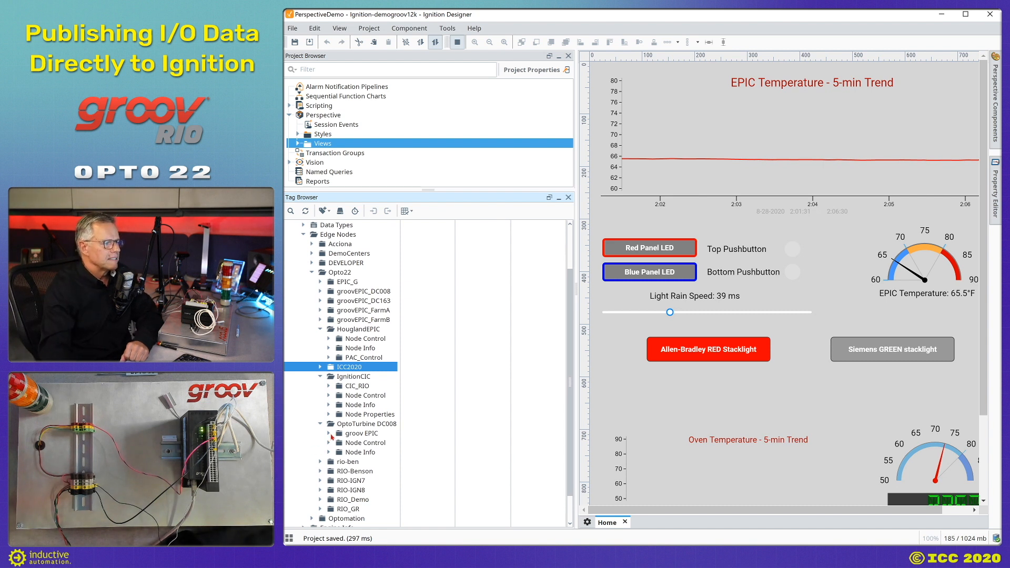
left_click(329, 433)
left_click(337, 443)
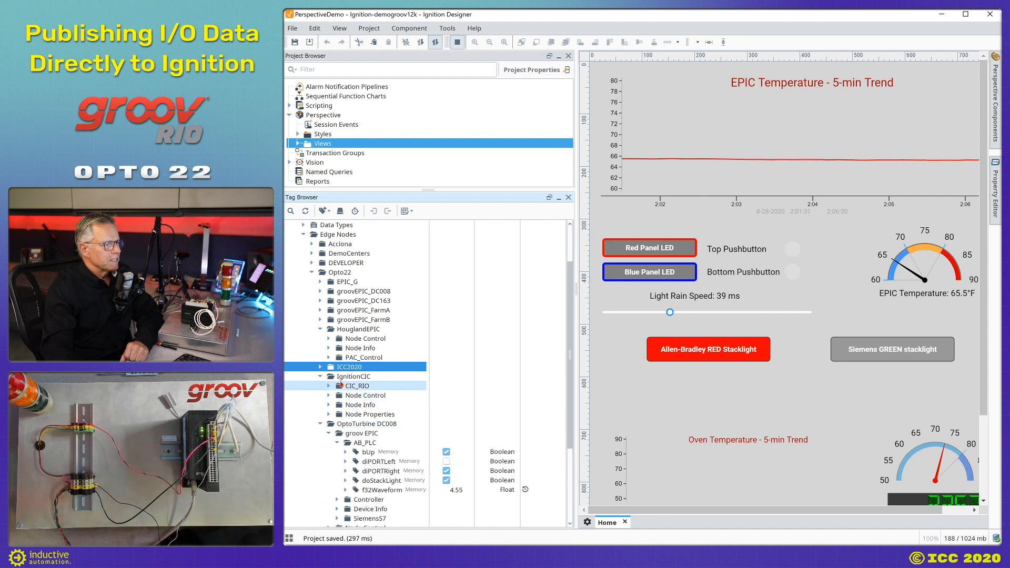
left_click(321, 424)
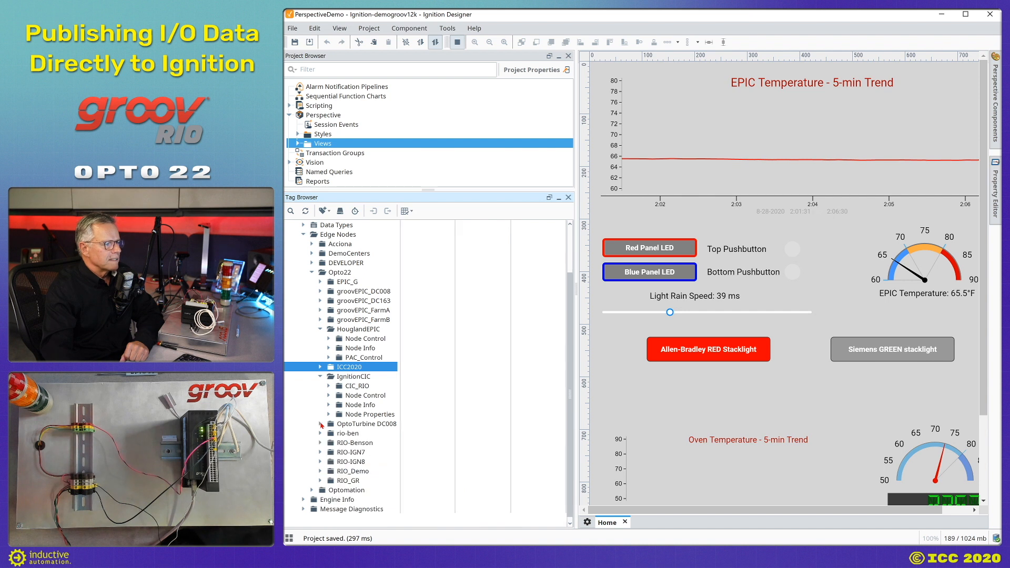
left_click(320, 377)
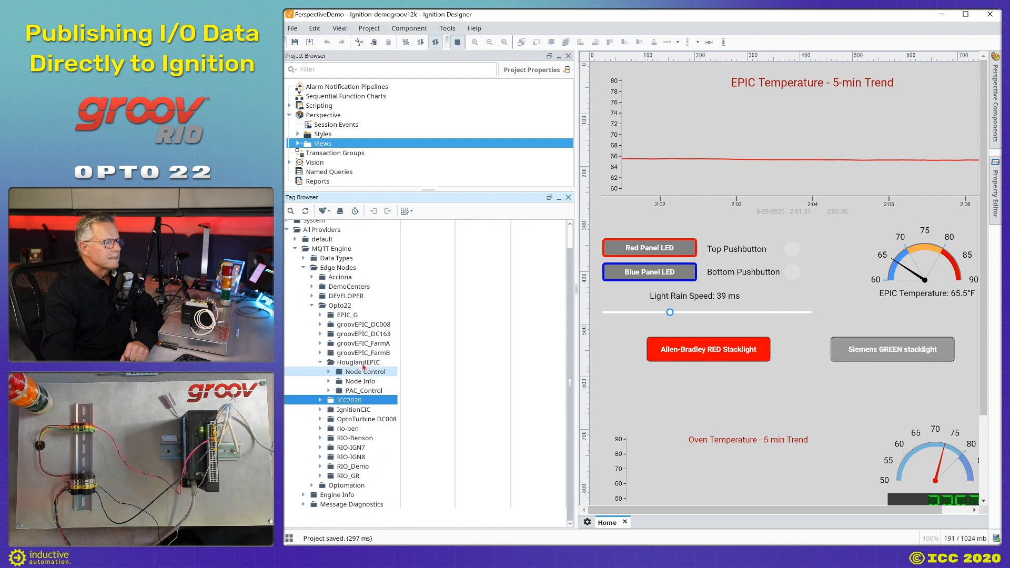
left_click(321, 380)
Drill into ICC2020 > IgnitionIO > OptoMMP > Modules > Channels and select RedStacklight's State tag.
left_click(320, 395)
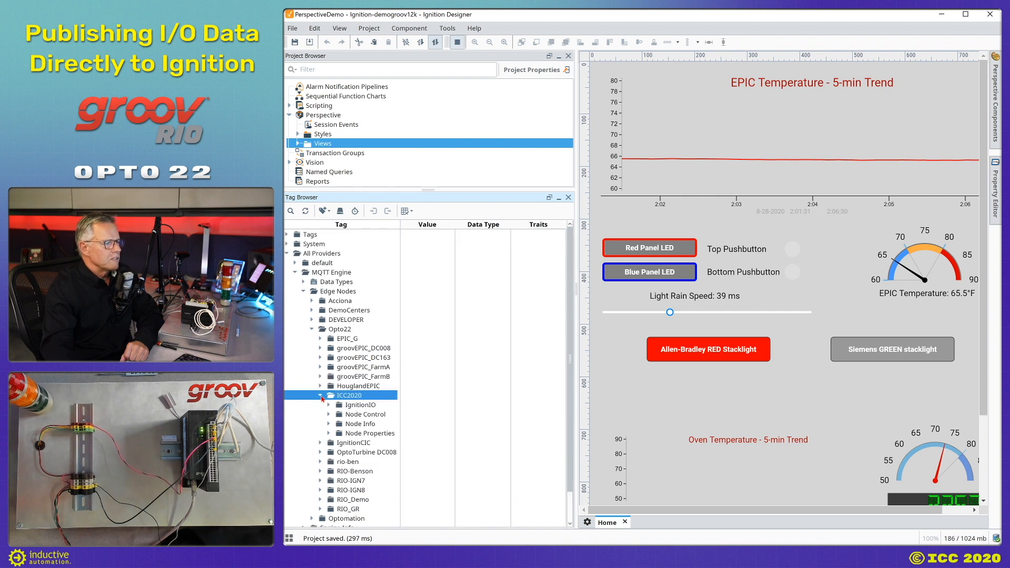
left_click(329, 405)
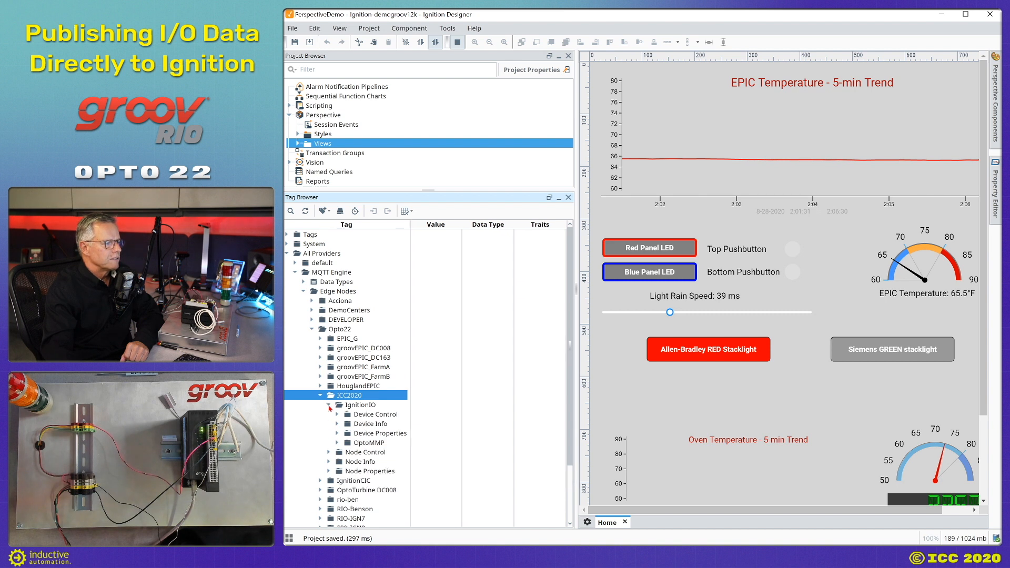
left_click(337, 443)
left_click(345, 453)
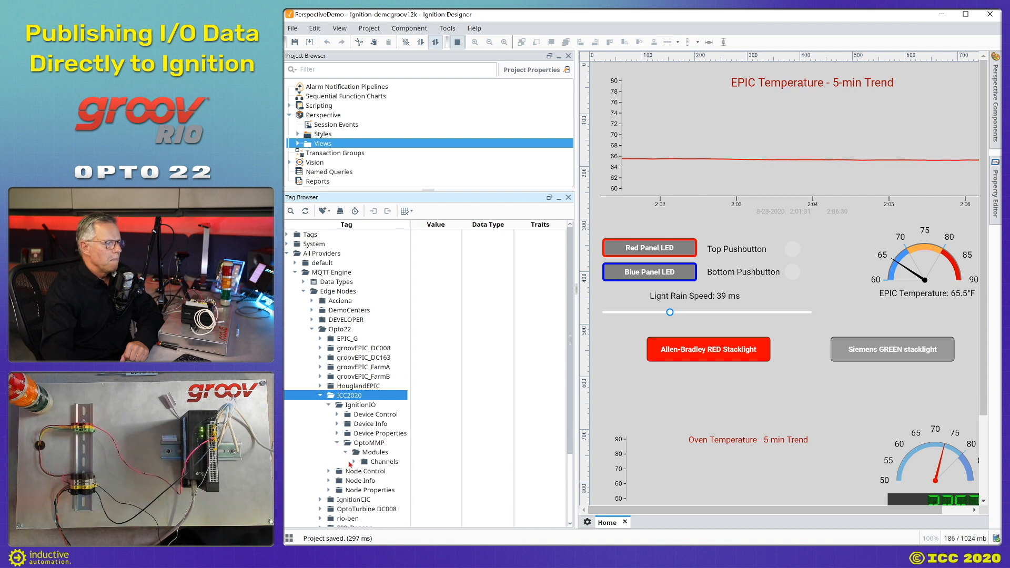
left_click(355, 462)
left_click(363, 500)
left_click(381, 510)
Add a Toggle Switch for RedStacklight State and a Cylindrical Tank for LevelRatTankLevel Value.
left_click_drag(380, 510, 856, 142)
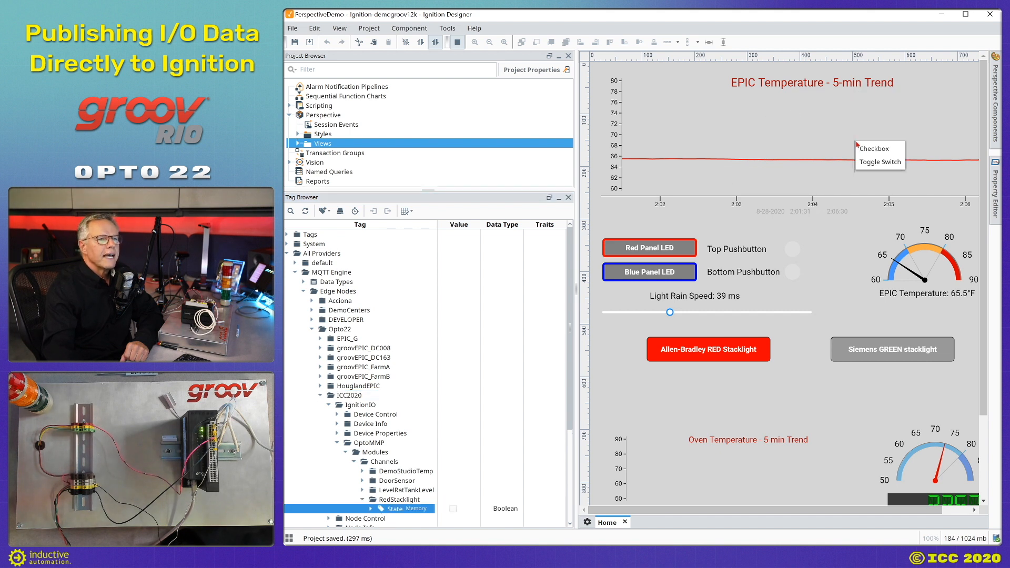
left_click(878, 162)
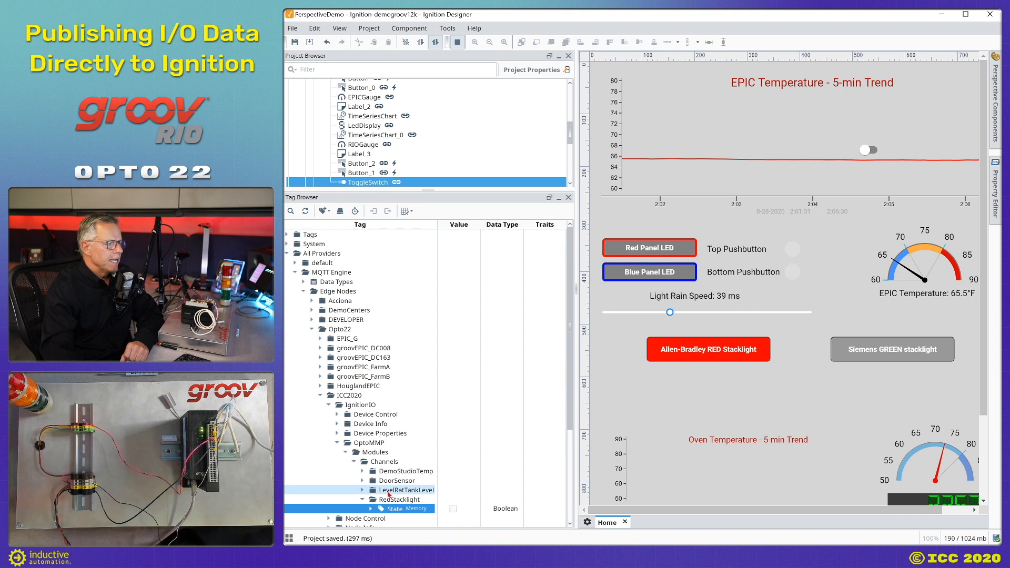
left_click(362, 491)
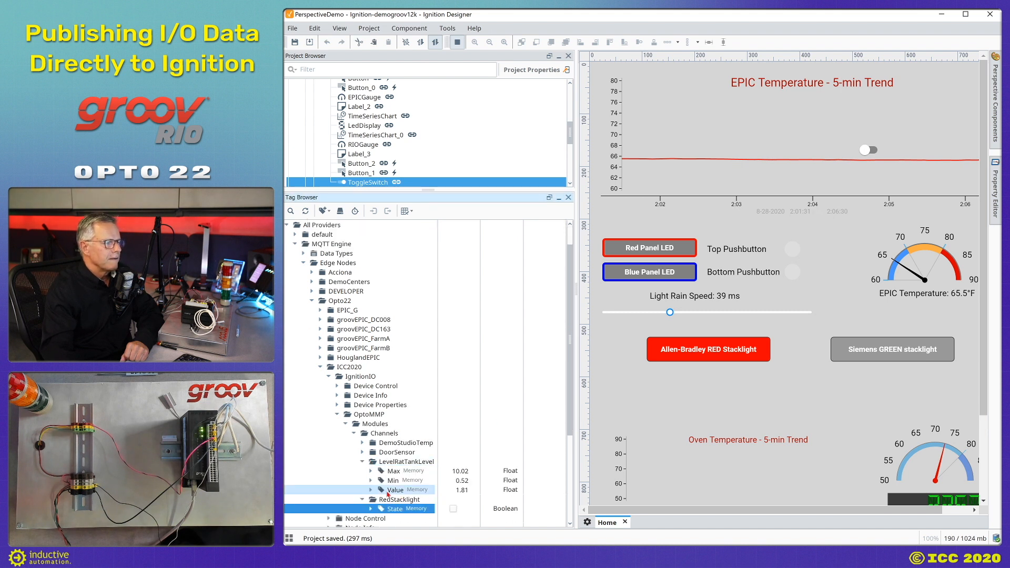
left_click_drag(388, 492, 704, 136)
left_click(719, 132)
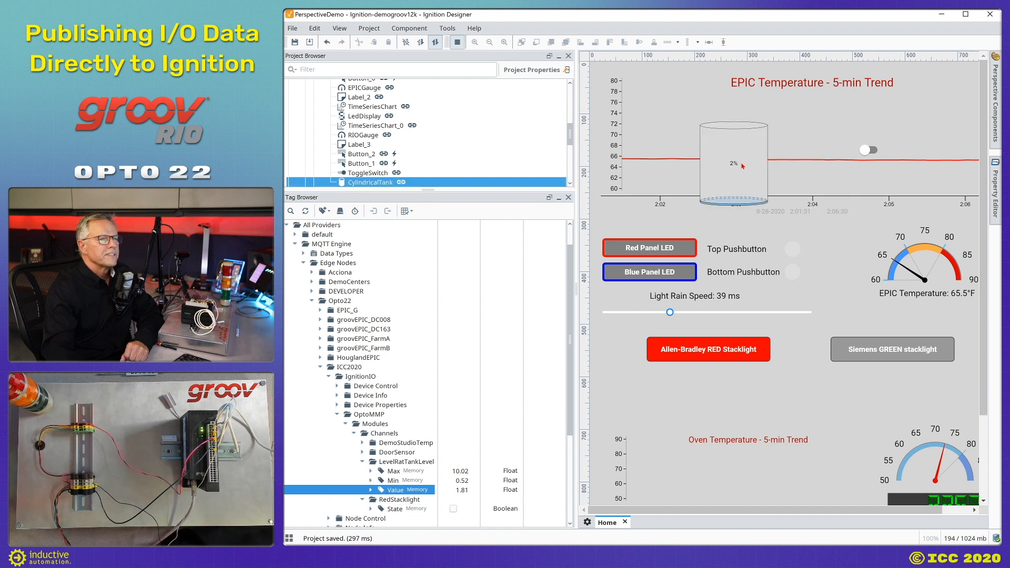
left_click_drag(744, 160, 717, 154)
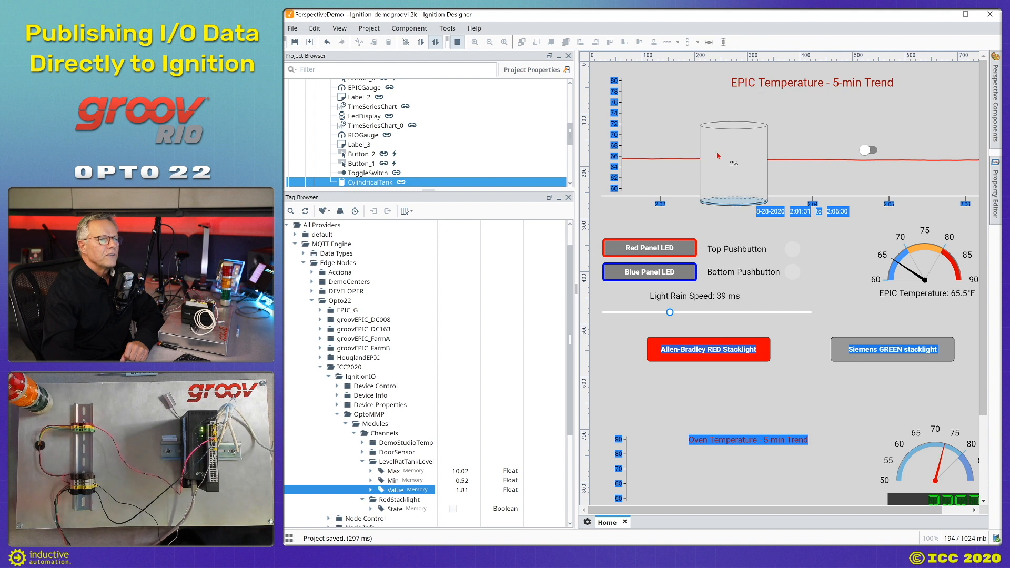
left_click(736, 163)
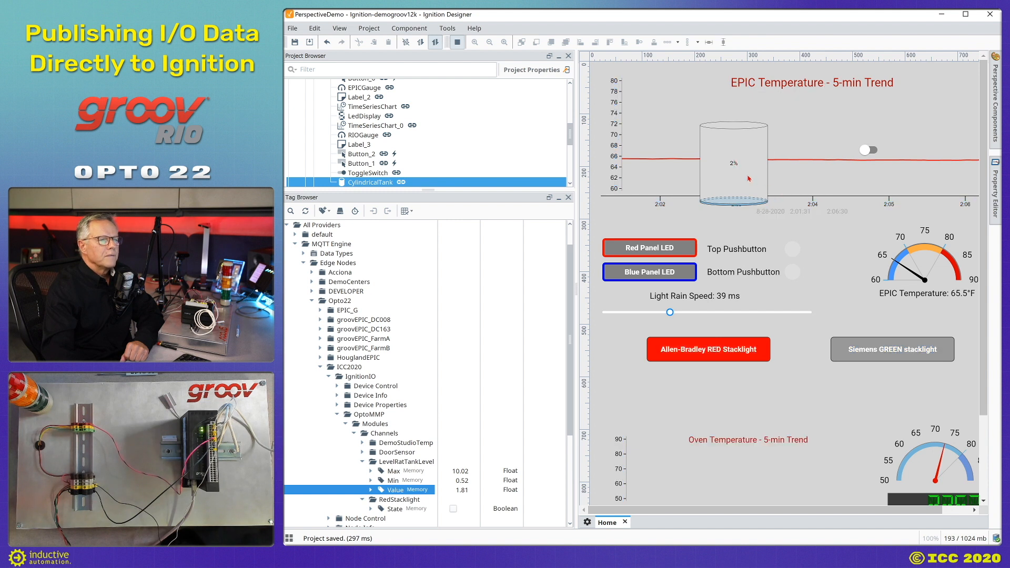
left_click(457, 43)
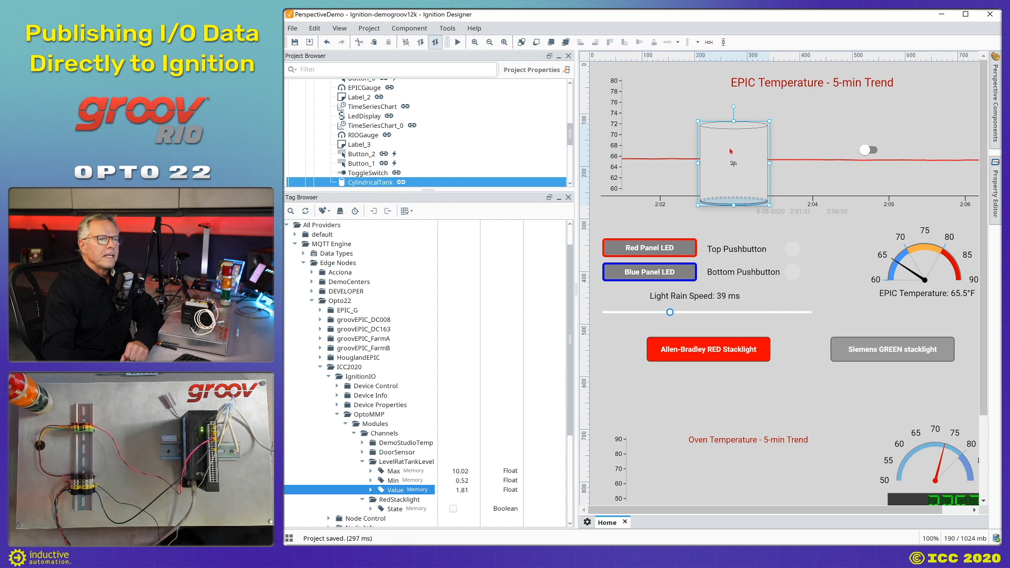
Move the tank left of the EPIC trend, set its capacity to 2, and save the project.
left_click_drag(727, 145, 678, 122)
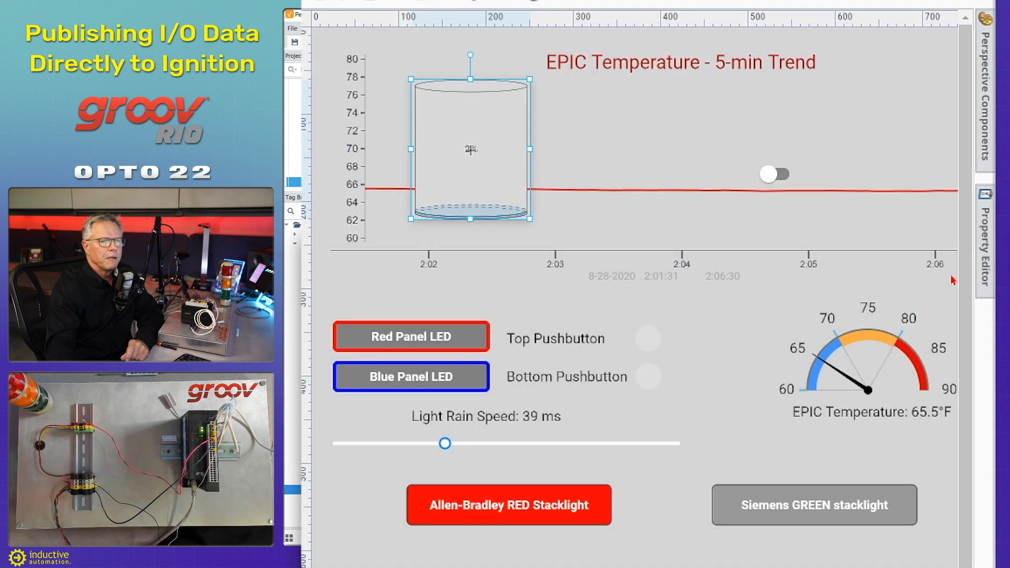
left_click(984, 262)
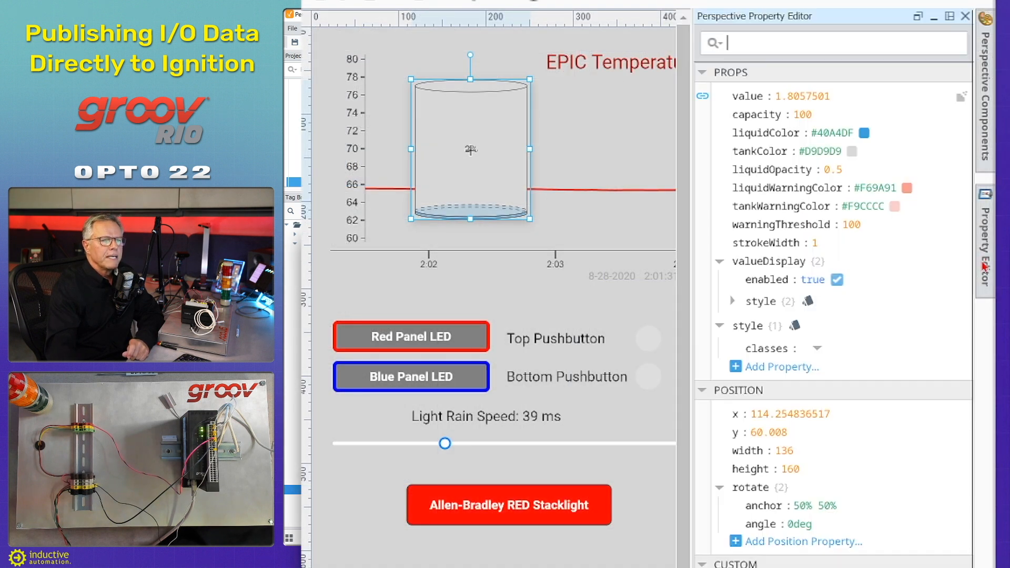
left_click(803, 114)
key("ctrl+a")
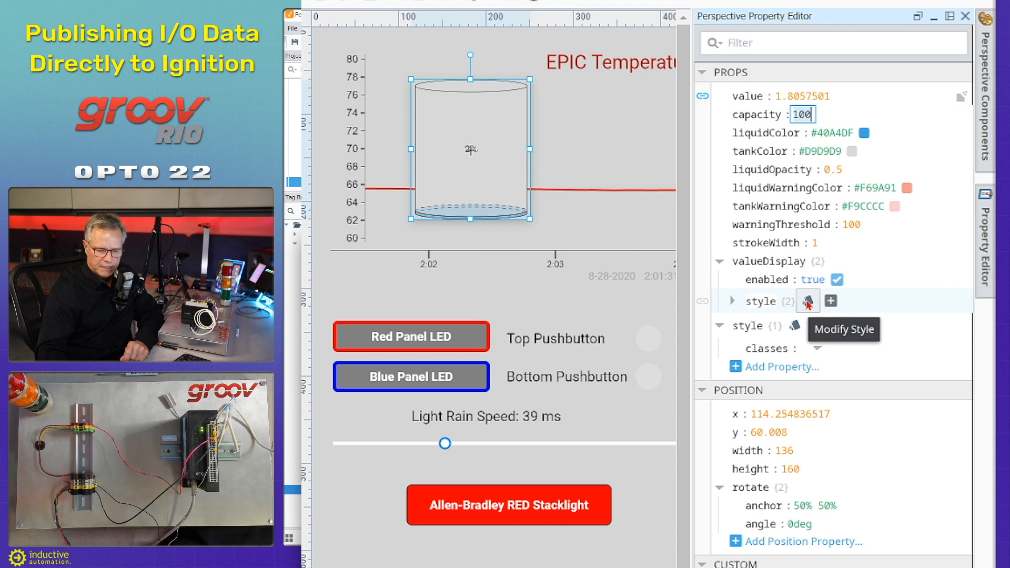
type("2")
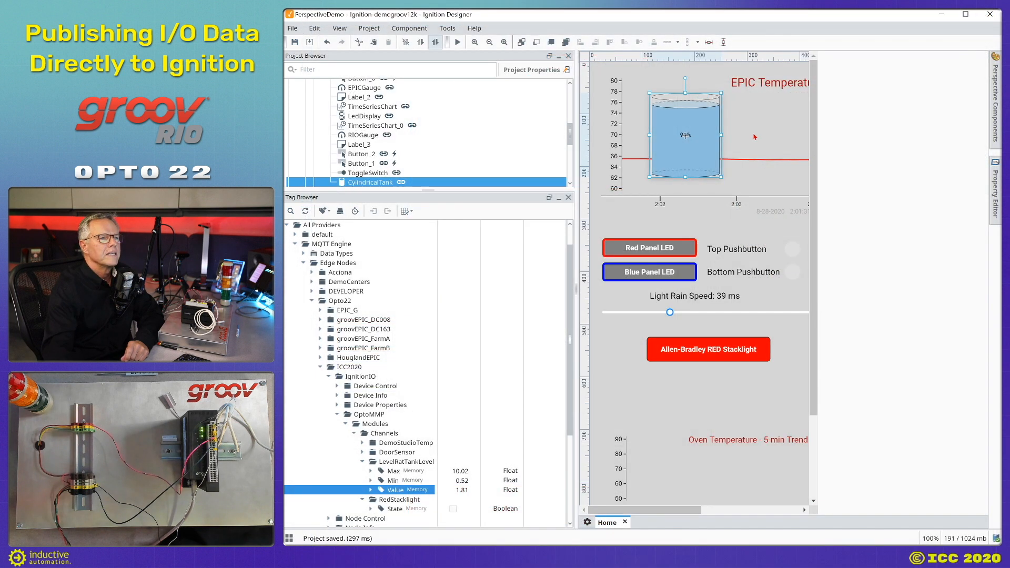
left_click(581, 155)
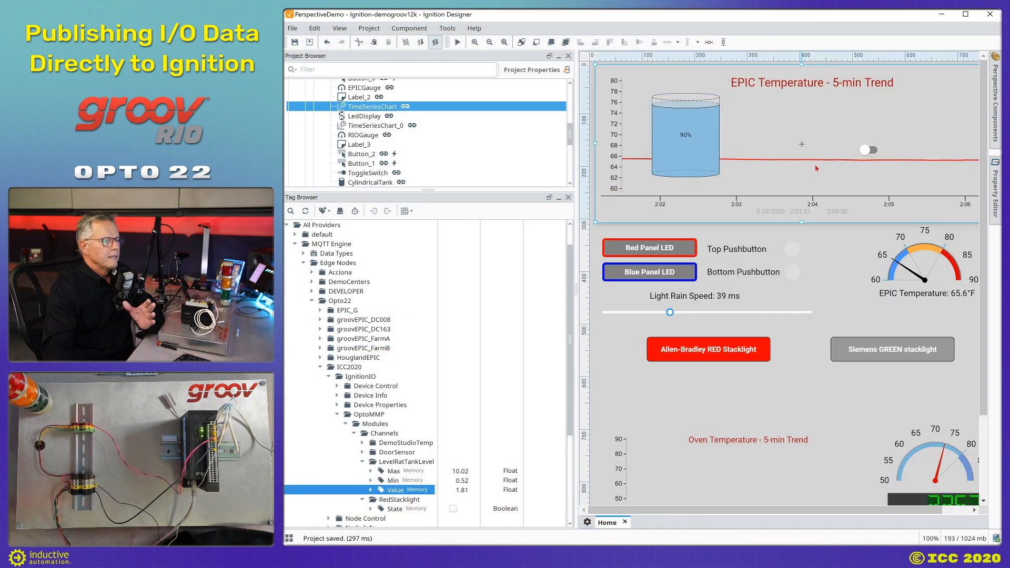
left_click(295, 43)
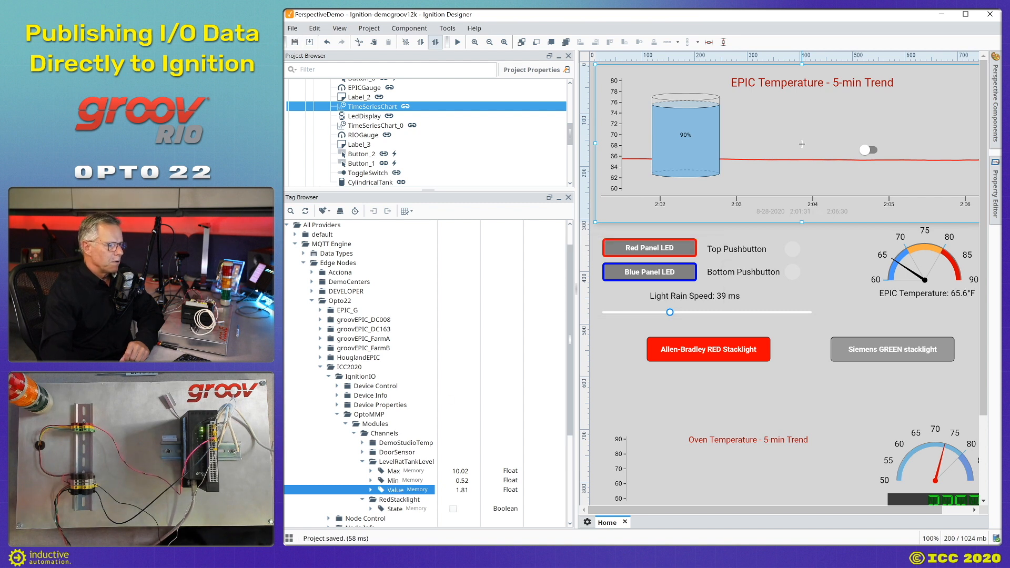
key("alt+Tab")
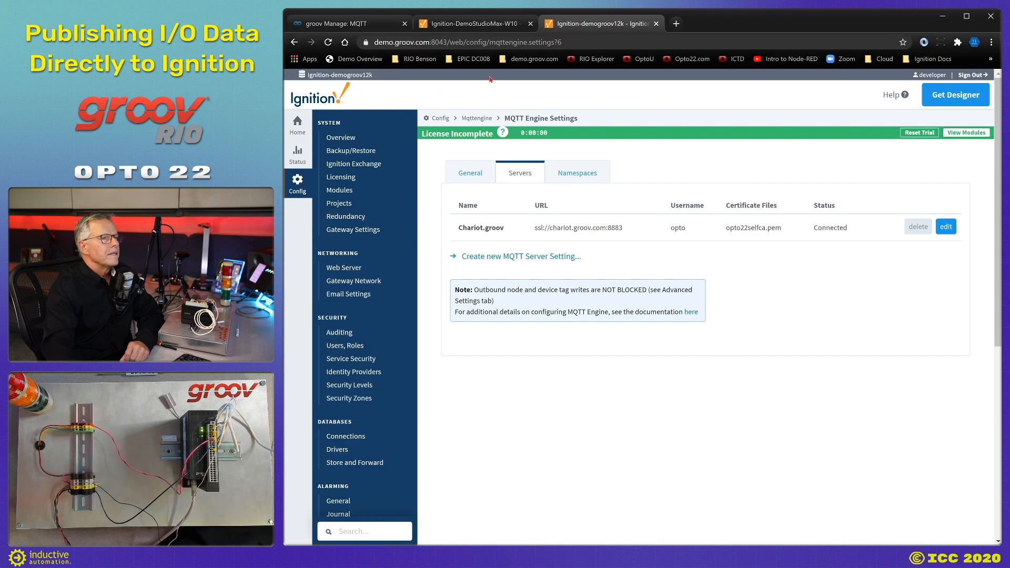
Launch the Perspective demo session from the demo.groov.com bookmarks in a new browser tab.
left_click(675, 25)
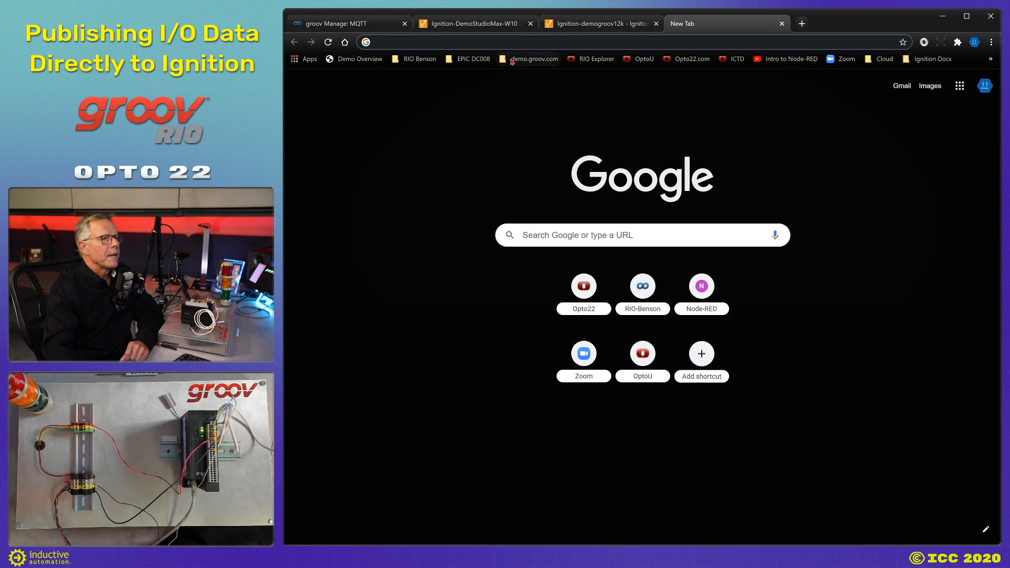
left_click(530, 59)
left_click(525, 112)
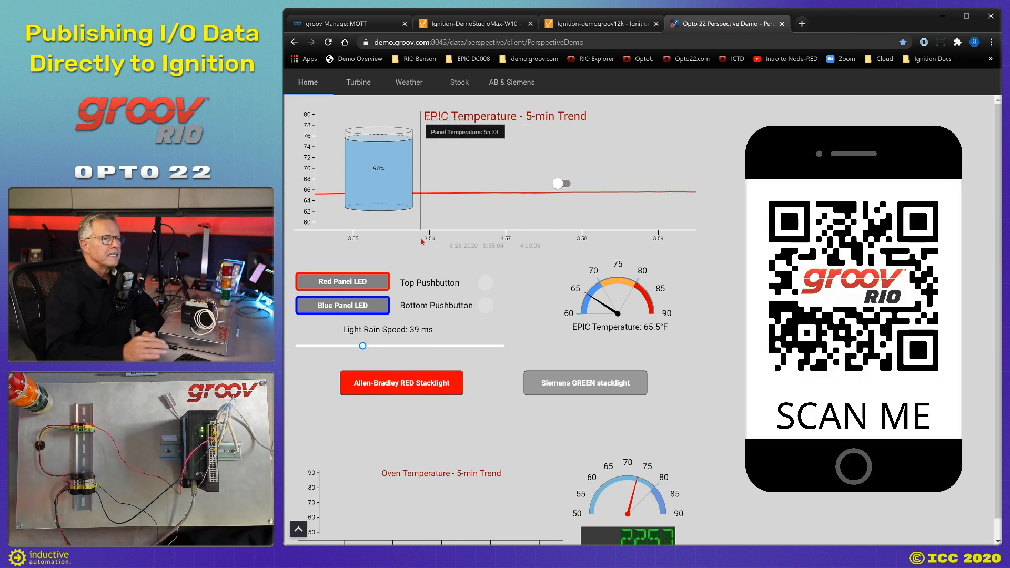
Switch the toggle on, turn off the Allen-Bradley RED stacklight, and light the Siemens GREEN stacklight.
left_click(560, 184)
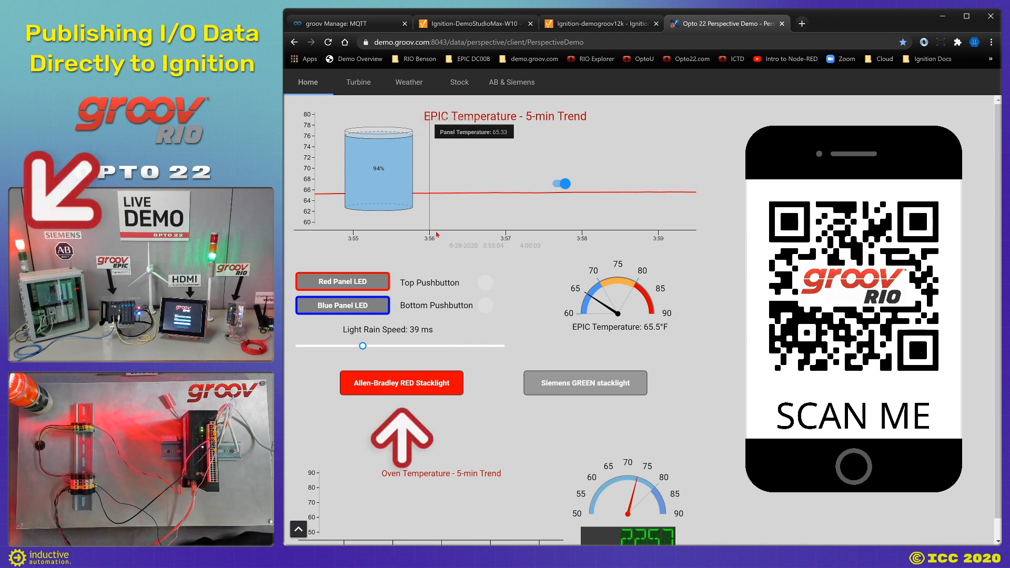
left_click(409, 386)
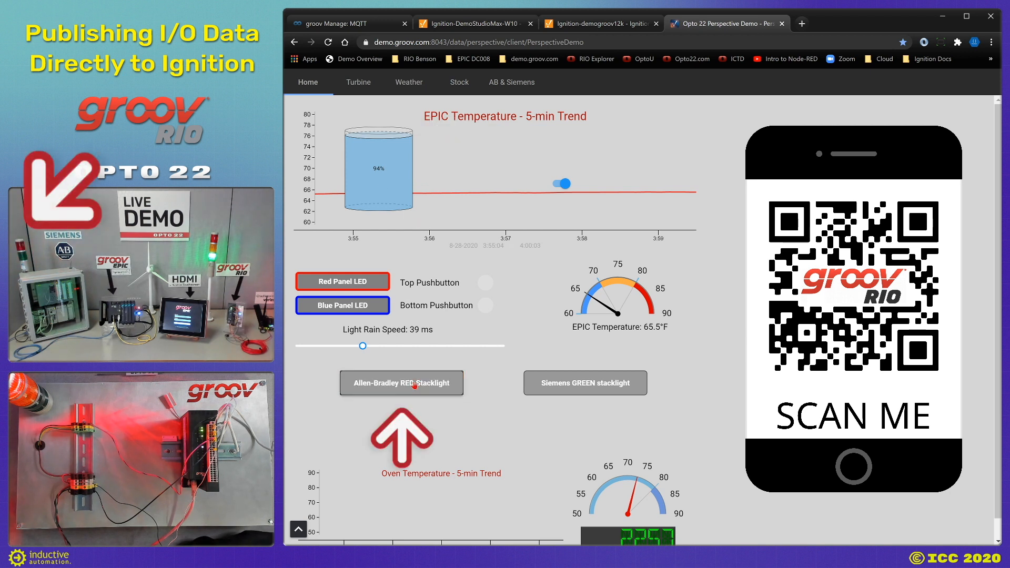
left_click(609, 383)
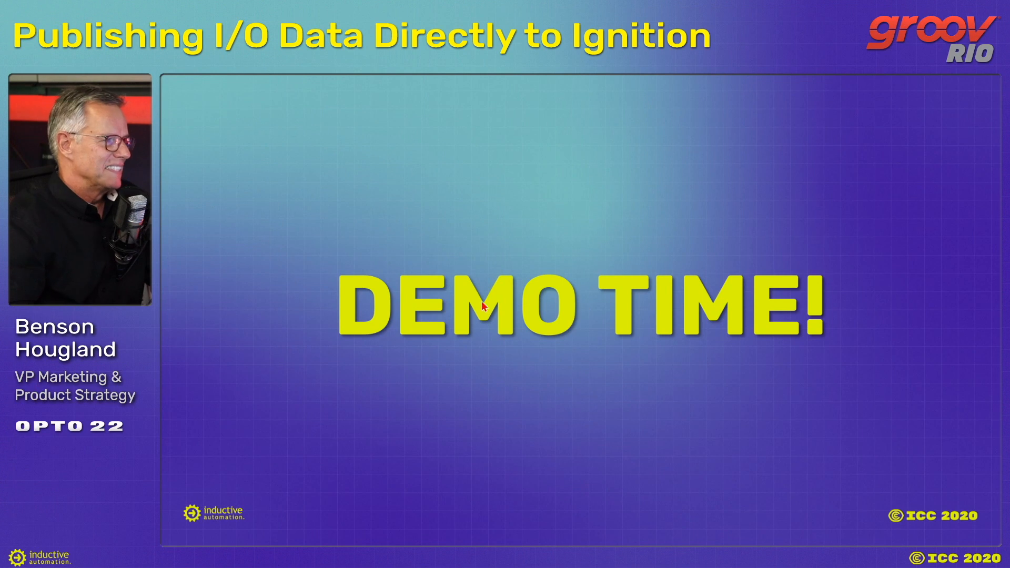
Advance to the 'What did we do?' recap slide.
left_click(281, 358)
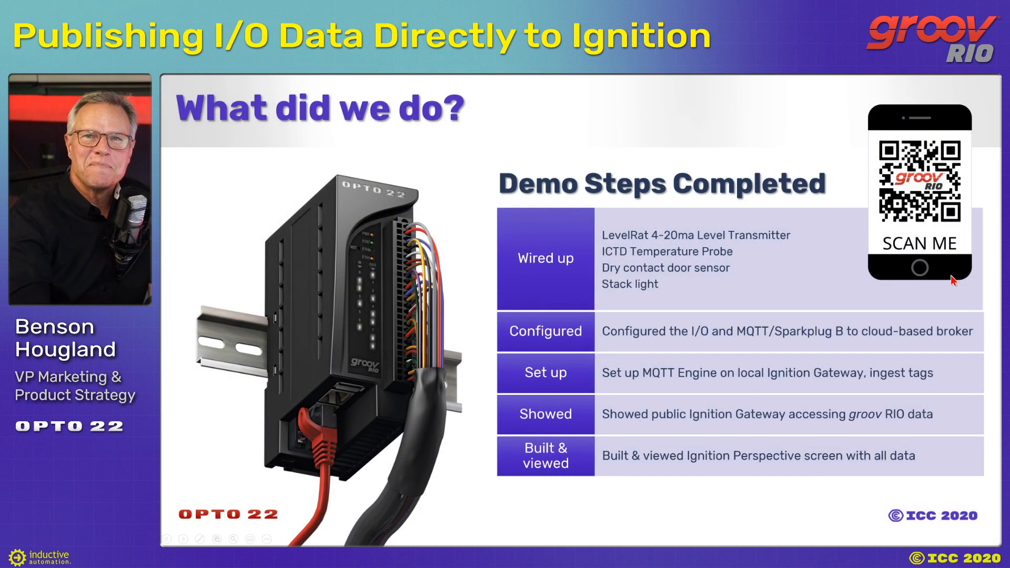